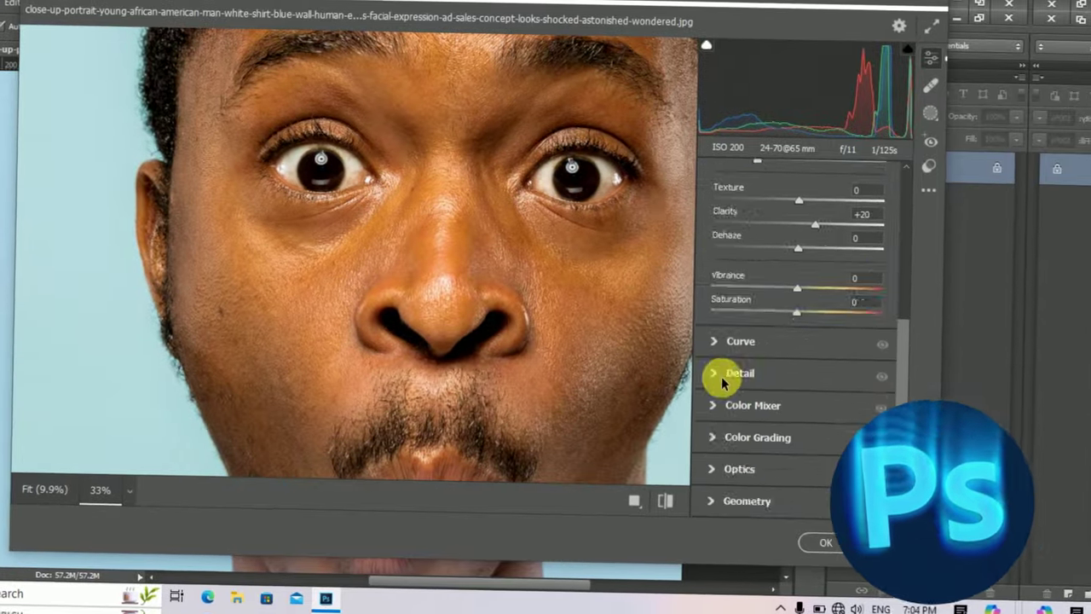
Apply the Camera Raw adjustments to the close-up portrait of the man
{"action": "left_click", "coordinate": [814, 544]}
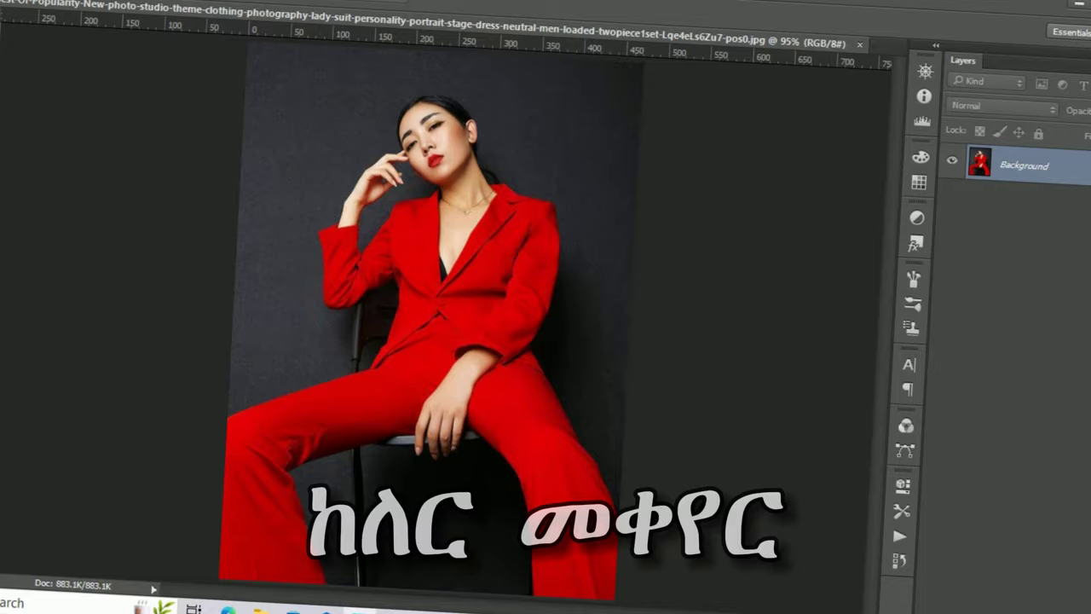
Select the red suit and shift its hue with a Hue/Saturation adjustment
{"action": "mouse_move", "coordinate": [478, 256]}
{"action": "left_mouse_down"}
{"action": "mouse_move", "coordinate": [512, 284]}
{"action": "mouse_move", "coordinate": [316, 401]}
{"action": "left_mouse_up"}
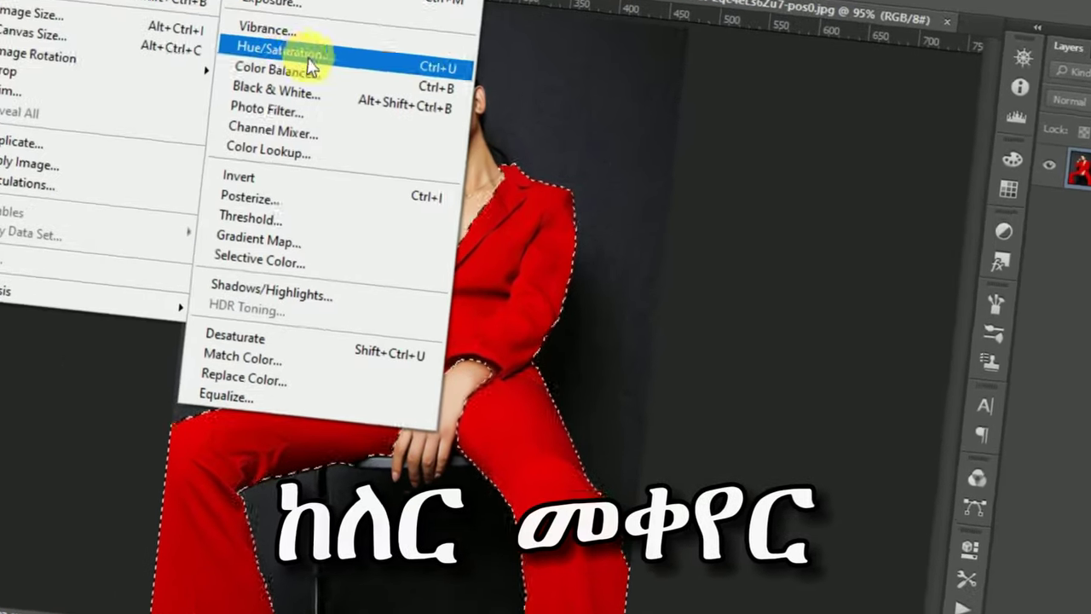
{"action": "left_click", "coordinate": [311, 68]}
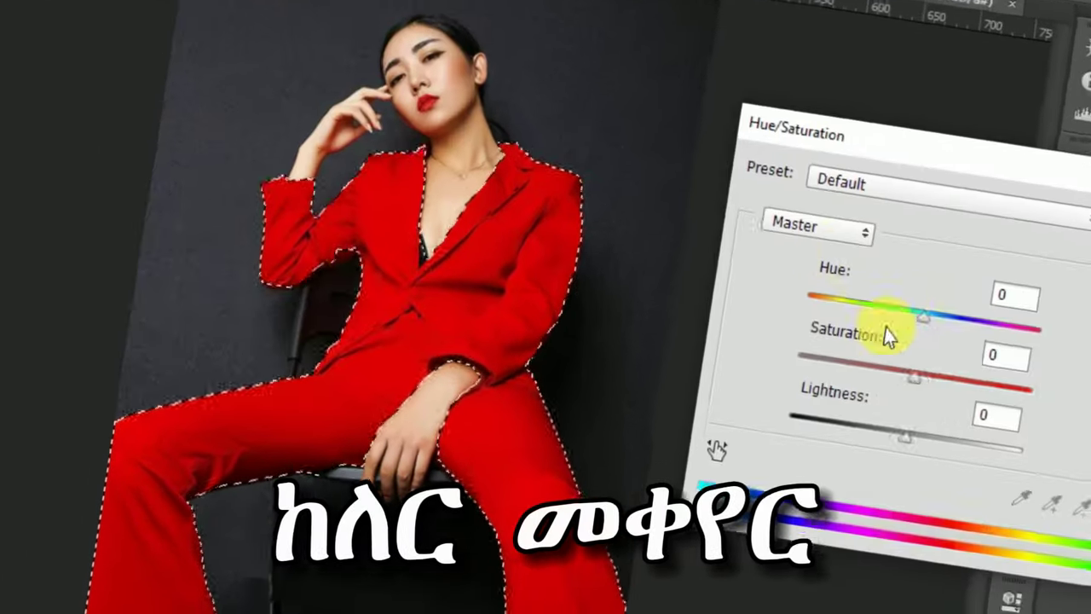
{"action": "left_click_drag", "start_coordinate": [892, 312], "coordinate": [1008, 370]}
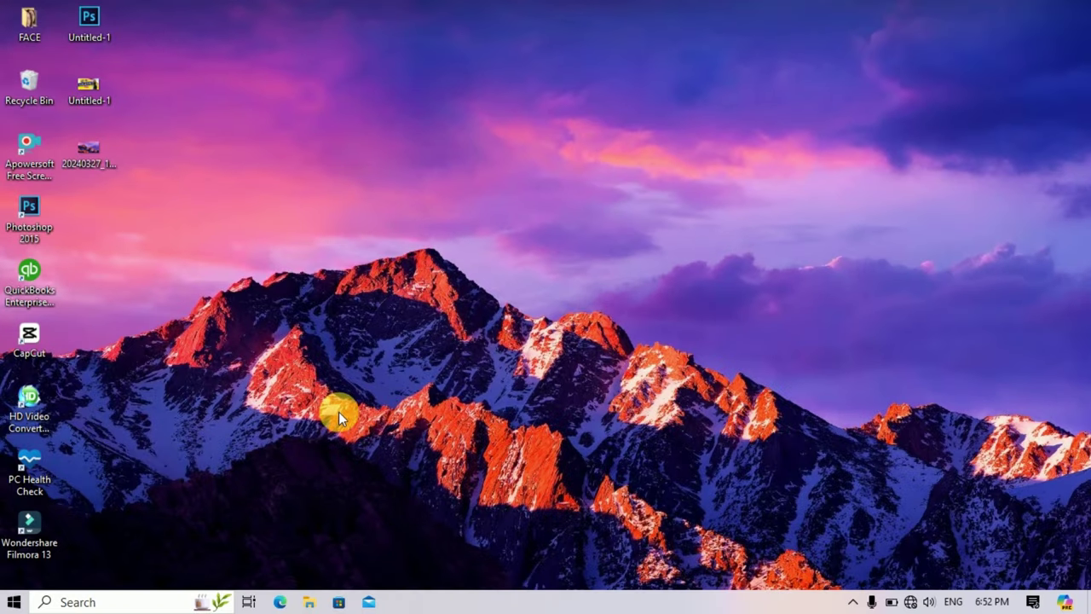
Launch Photoshop 2015 and open close-up-skin-pores-face-care-routine.jpg from the FACE folder on the Desktop
{"action": "double_click", "coordinate": [29, 224]}
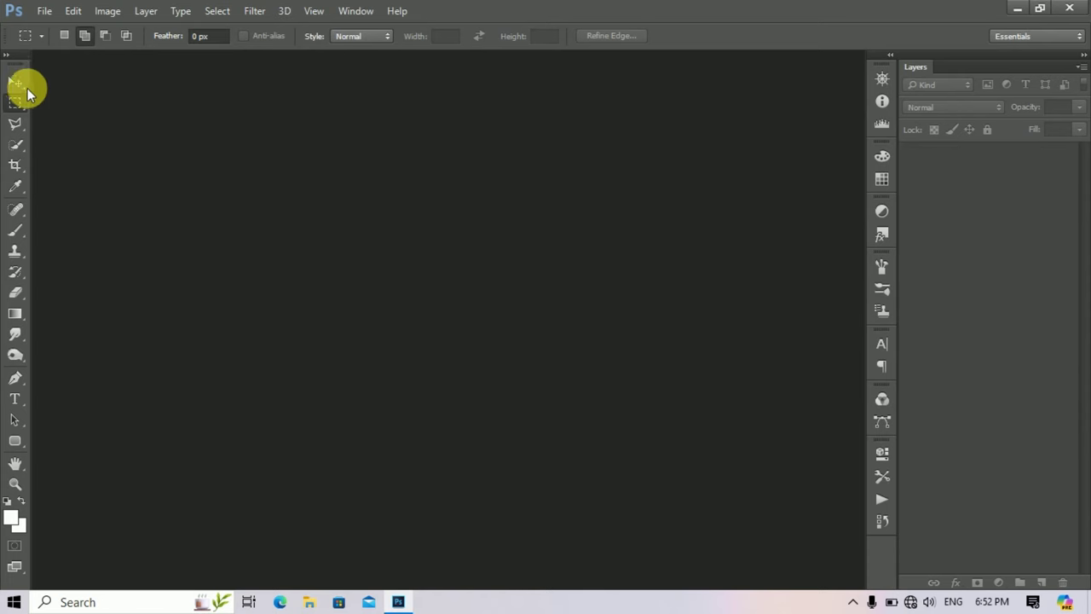
{"action": "left_click", "coordinate": [19, 85]}
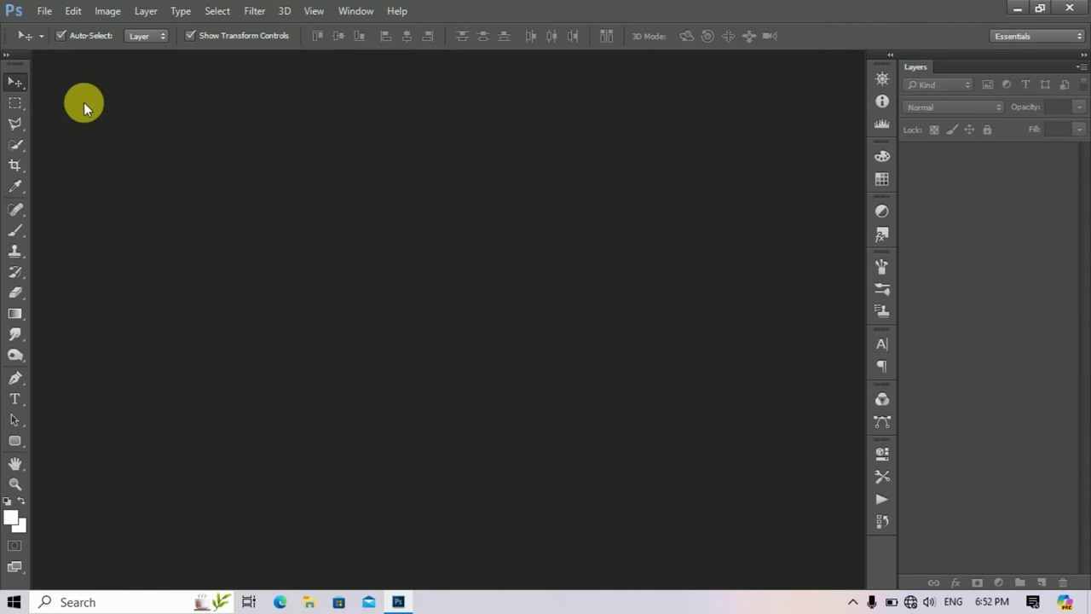
{"action": "left_click", "coordinate": [44, 11]}
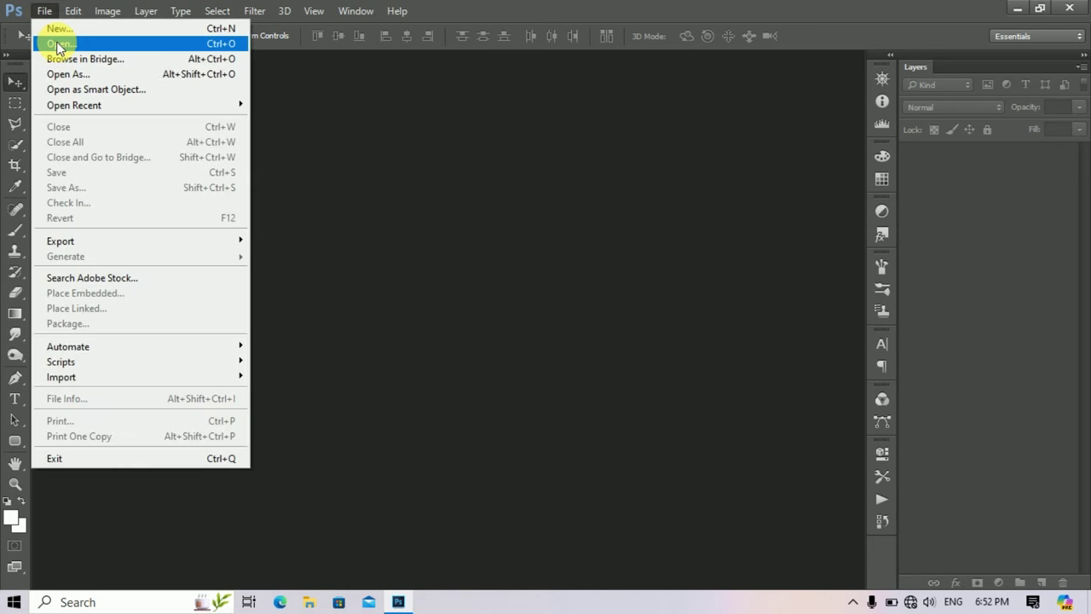
{"action": "left_click", "coordinate": [62, 43]}
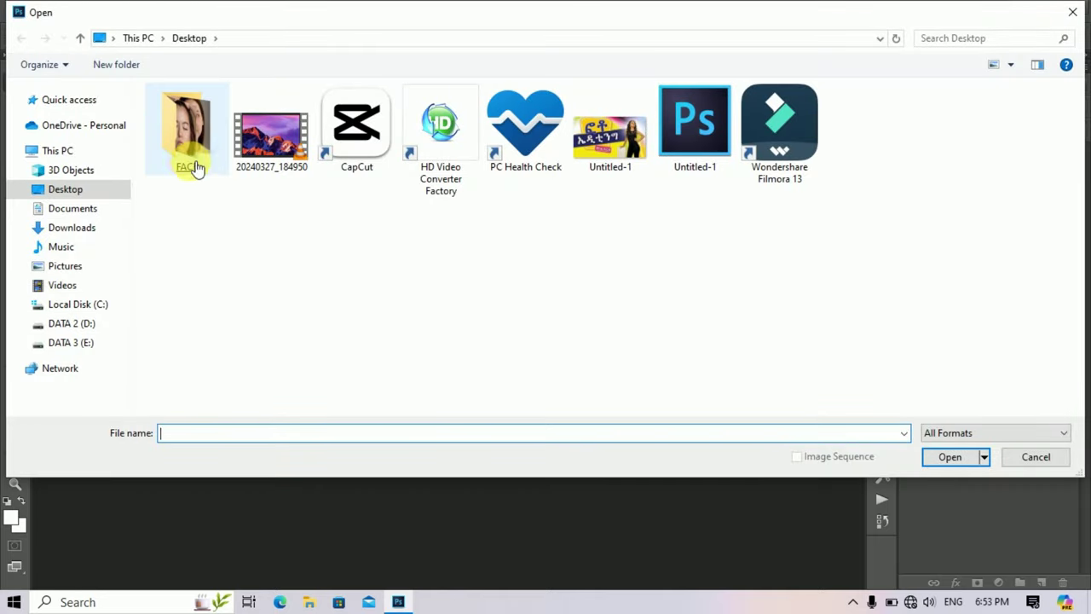
{"action": "double_click", "coordinate": [194, 167]}
{"action": "double_click", "coordinate": [447, 146]}
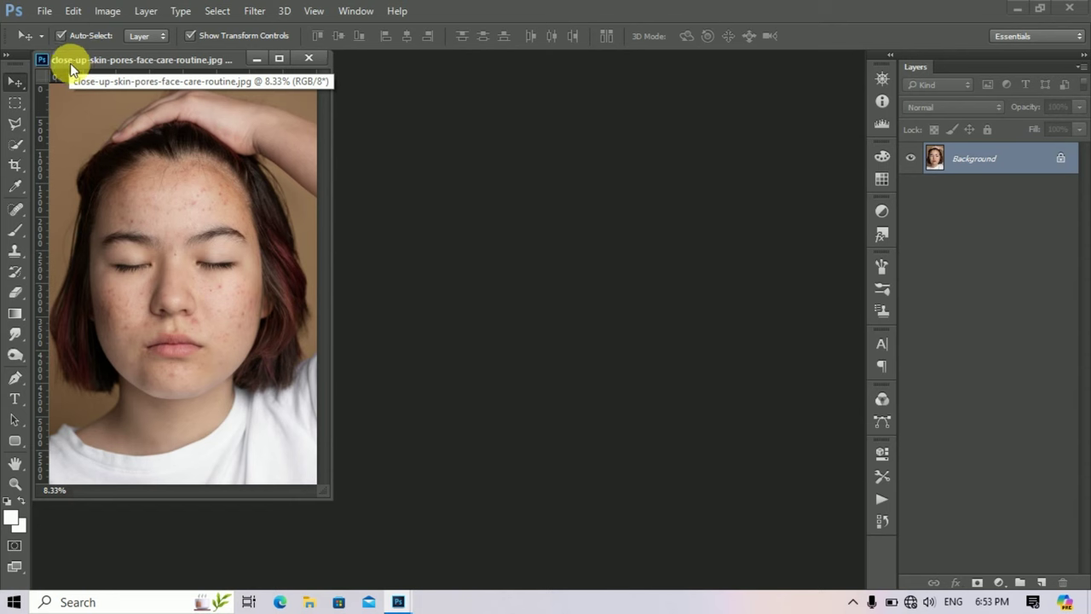
Dock the floating portrait window in the workspace and fit the whole image on screen
{"action": "left_click_drag", "start_coordinate": [70, 65], "coordinate": [276, 64]}
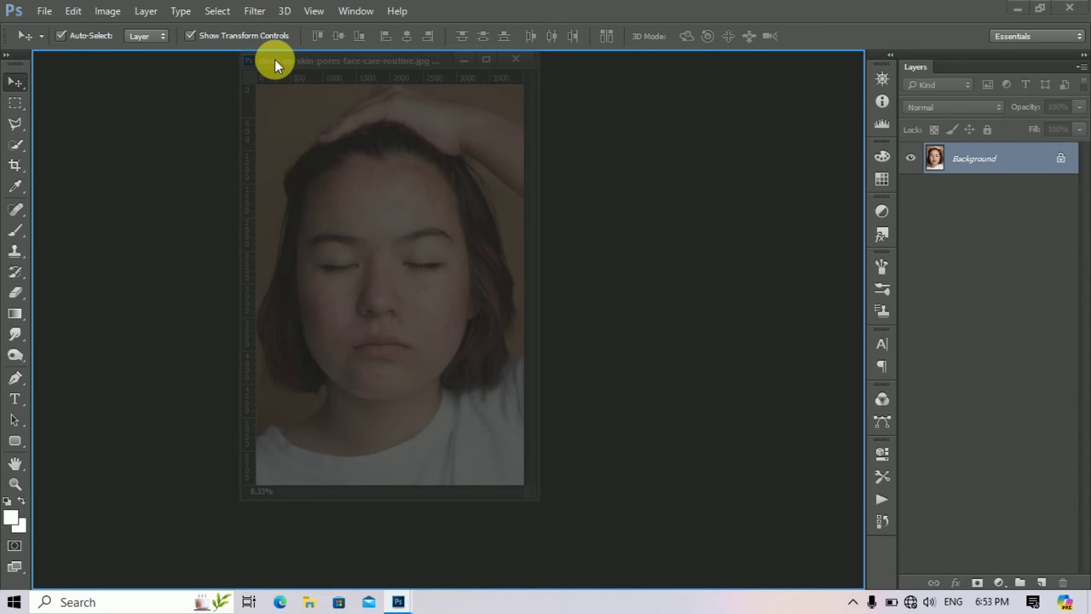
{"action": "left_click_drag", "start_coordinate": [275, 60], "coordinate": [274, 60]}
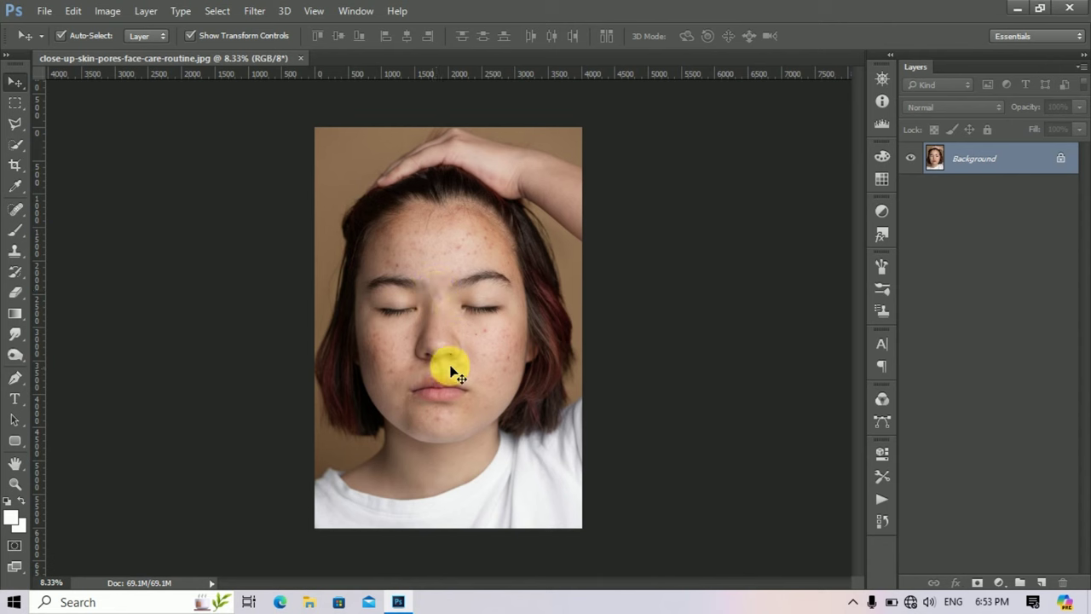
{"action": "left_click", "coordinate": [15, 486]}
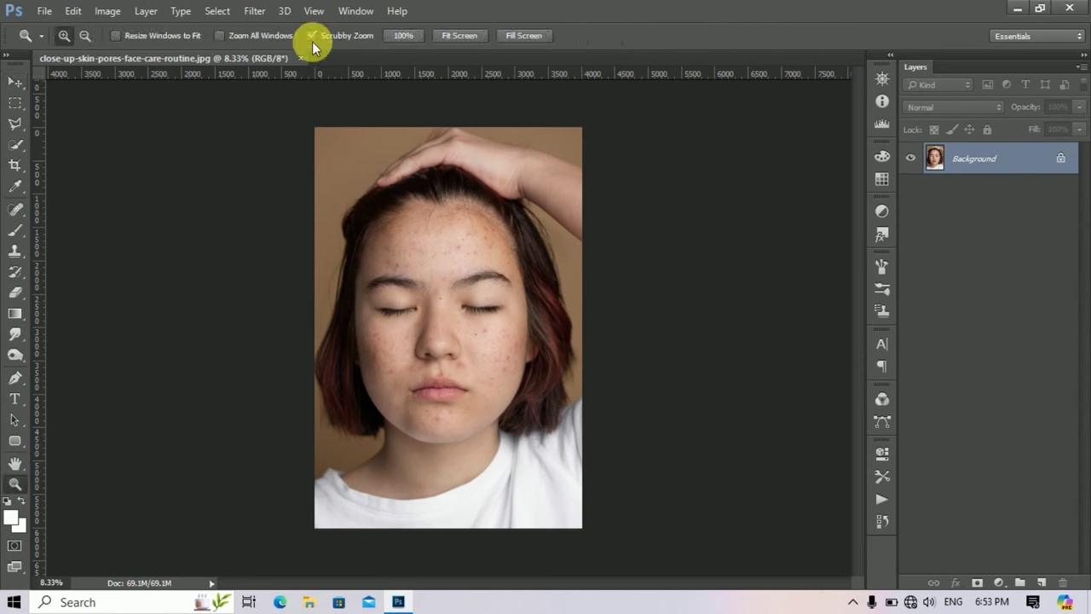
{"action": "left_click", "coordinate": [467, 35]}
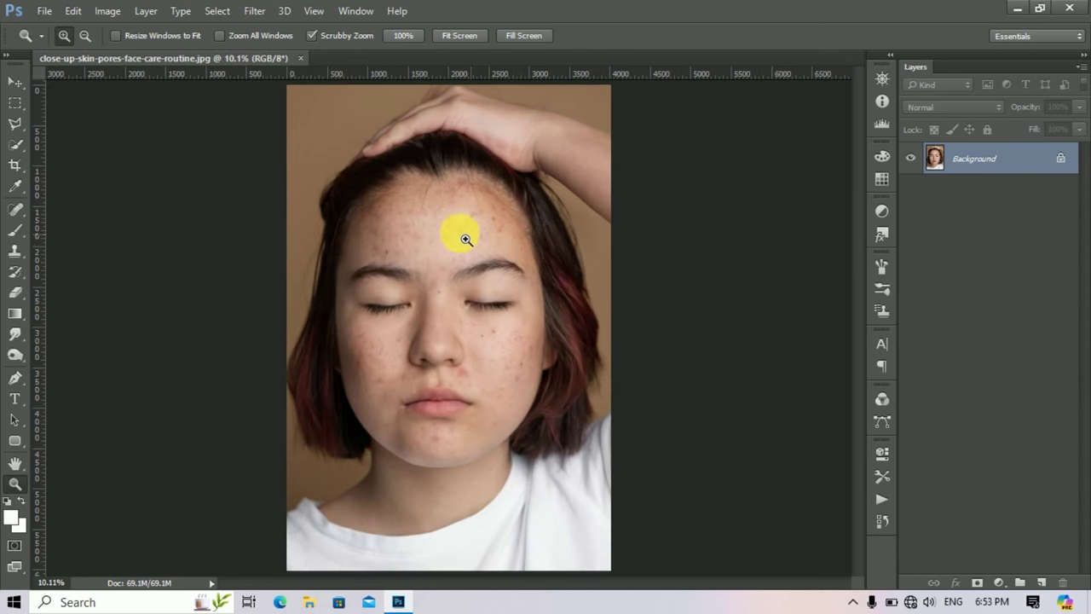
{"action": "left_click", "coordinate": [426, 254]}
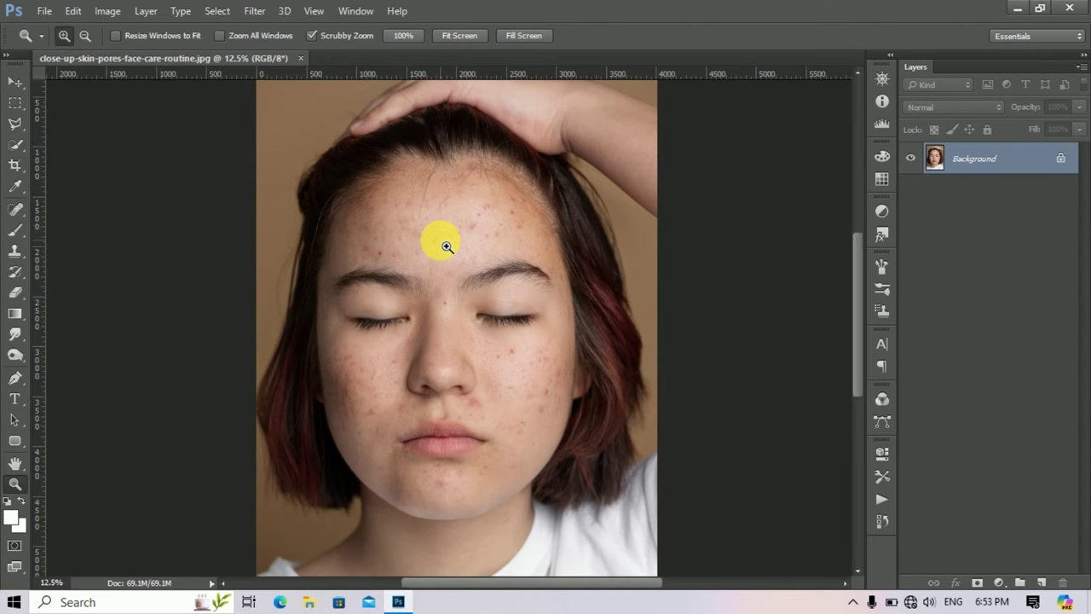
{"action": "left_click", "coordinate": [458, 255]}
{"action": "key", "text": "ctrl+r"}
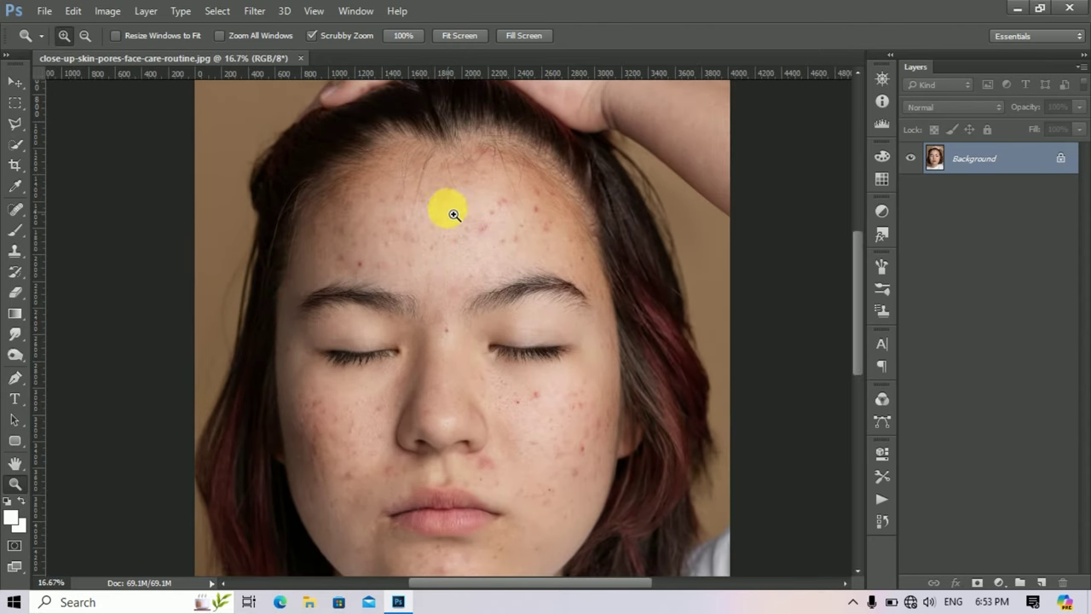
{"action": "left_click", "coordinate": [460, 36]}
{"action": "key", "text": "v"}
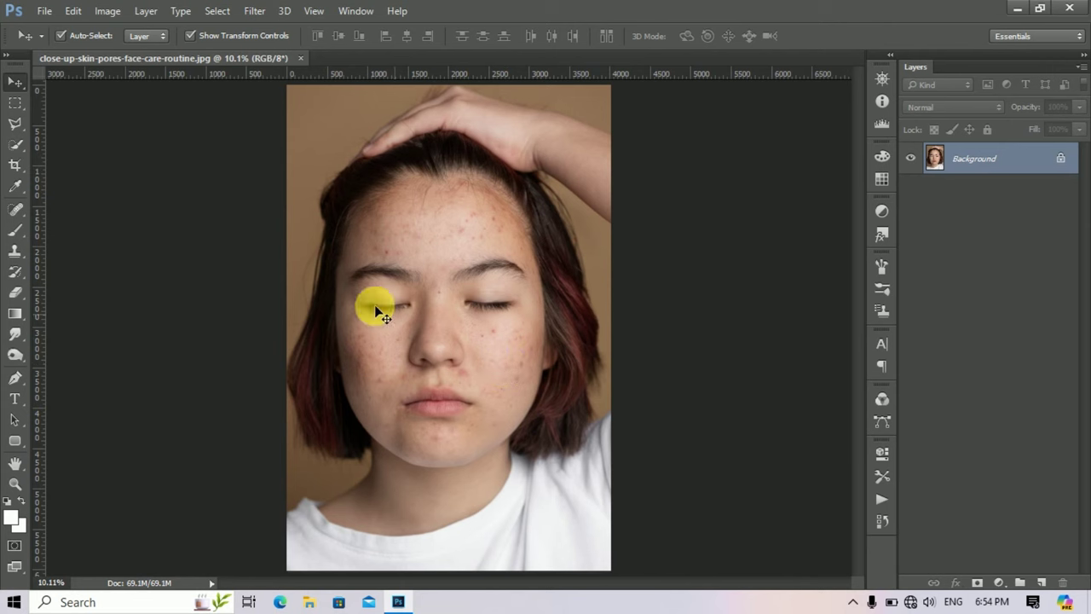
Use the Patch Tool to replace the blemished skin at the middle of the forehead with clean skin from the raised forearm
{"action": "left_click", "coordinate": [17, 213]}
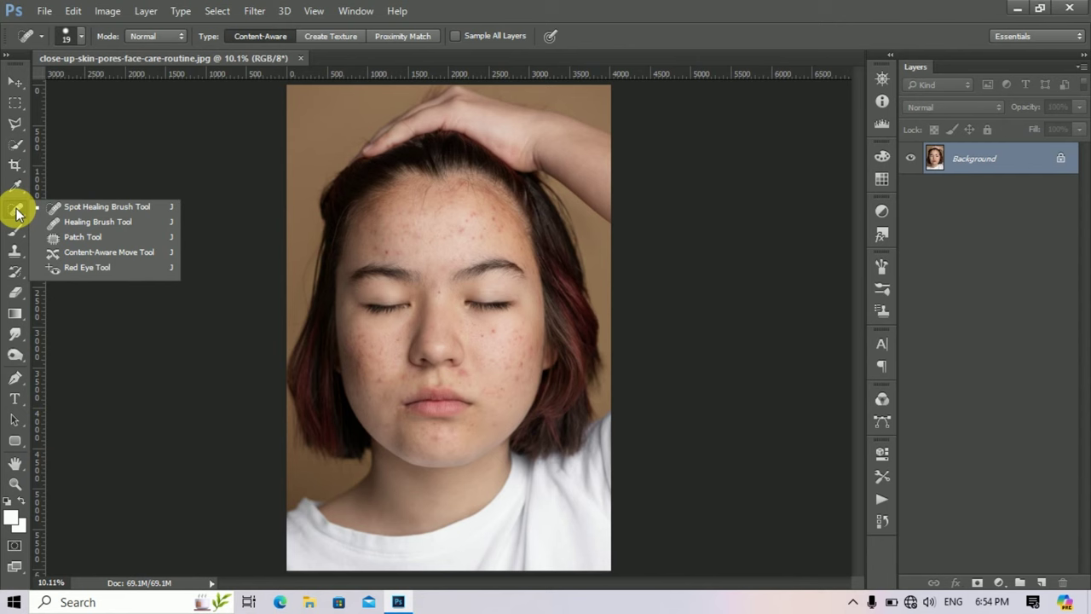
{"action": "left_click", "coordinate": [83, 238]}
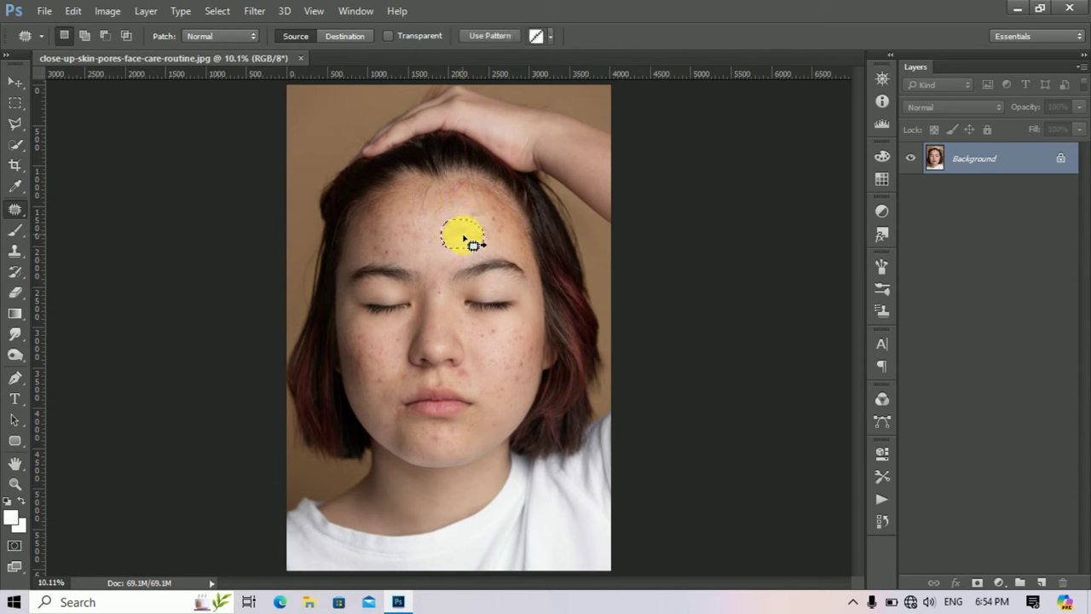
{"action": "left_click_drag", "start_coordinate": [501, 242], "coordinate": [572, 162]}
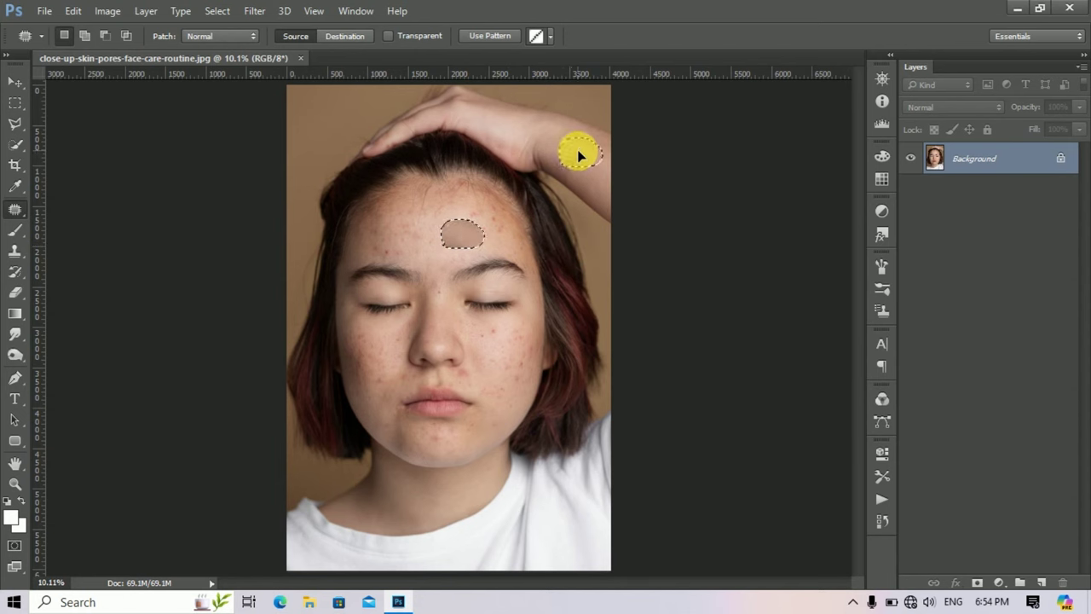
{"action": "left_click_drag", "start_coordinate": [580, 147], "coordinate": [574, 153]}
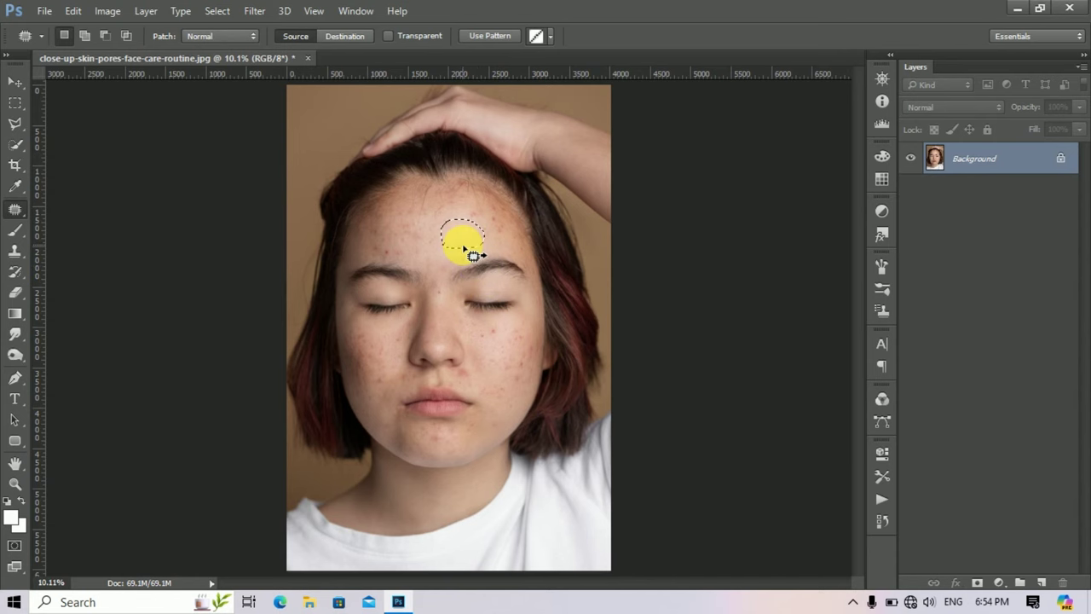
{"action": "scroll", "coordinate": [461, 243], "scroll_direction": "up", "scroll_amount": 3}
{"action": "scroll", "coordinate": [452, 246], "scroll_direction": "up", "scroll_amount": 4}
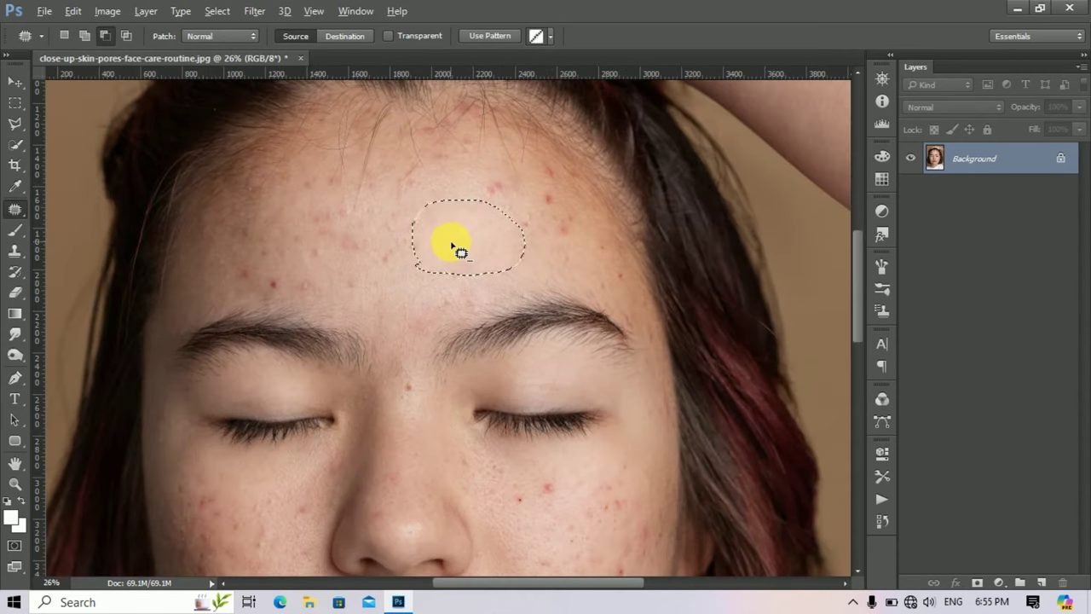
{"action": "scroll", "coordinate": [453, 246], "scroll_direction": "down", "scroll_amount": 6}
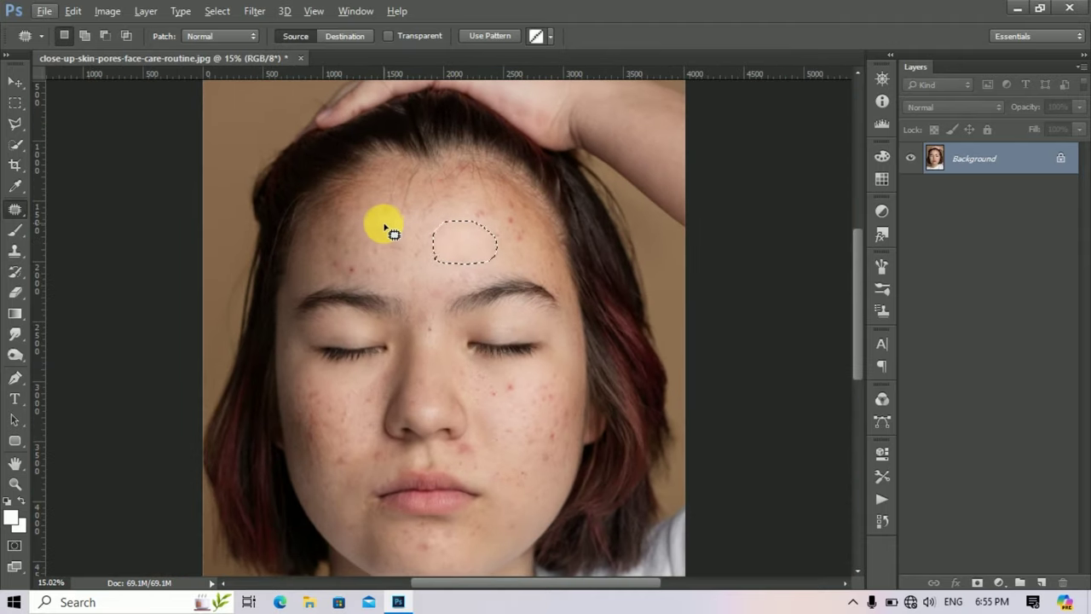
Patch the remaining blemished areas on both sides of the forehead with clean forearm skin, deselecting after each patch
{"action": "mouse_move", "coordinate": [395, 206]}
{"action": "left_mouse_down"}
{"action": "mouse_move", "coordinate": [418, 271]}
{"action": "mouse_move", "coordinate": [378, 260]}
{"action": "mouse_move", "coordinate": [370, 220]}
{"action": "mouse_move", "coordinate": [385, 208]}
{"action": "mouse_move", "coordinate": [393, 225]}
{"action": "mouse_move", "coordinate": [431, 226]}
{"action": "mouse_move", "coordinate": [635, 120]}
{"action": "left_mouse_up"}
{"action": "key", "text": "ctrl+d"}
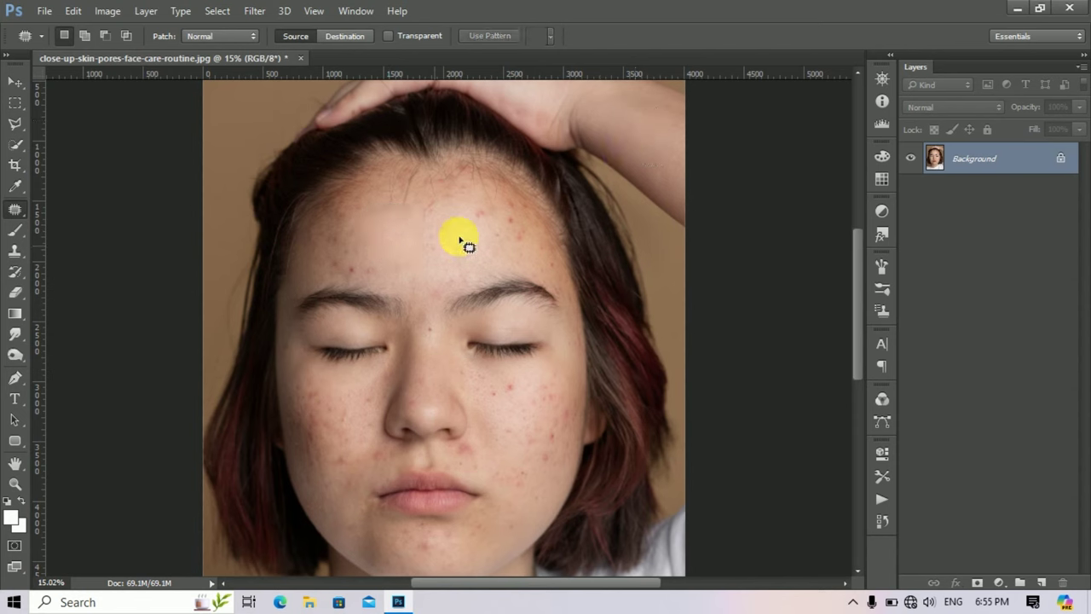
{"action": "mouse_move", "coordinate": [499, 191]}
{"action": "left_mouse_down"}
{"action": "mouse_move", "coordinate": [535, 228]}
{"action": "mouse_move", "coordinate": [523, 252]}
{"action": "mouse_move", "coordinate": [489, 252]}
{"action": "mouse_move", "coordinate": [467, 213]}
{"action": "mouse_move", "coordinate": [479, 195]}
{"action": "mouse_move", "coordinate": [581, 178]}
{"action": "mouse_move", "coordinate": [622, 151]}
{"action": "left_mouse_up"}
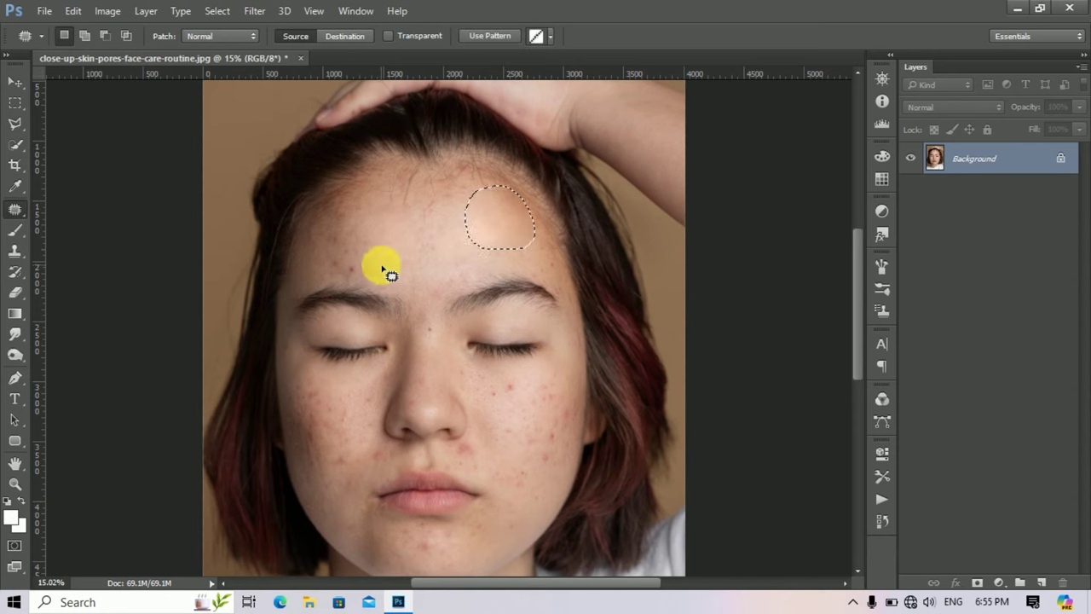
{"action": "key", "text": "ctrl+d"}
{"action": "mouse_move", "coordinate": [333, 279]}
{"action": "left_mouse_down"}
{"action": "mouse_move", "coordinate": [358, 219]}
{"action": "mouse_move", "coordinate": [333, 277]}
{"action": "left_mouse_up"}
{"action": "left_click_drag", "start_coordinate": [345, 247], "coordinate": [638, 139]}
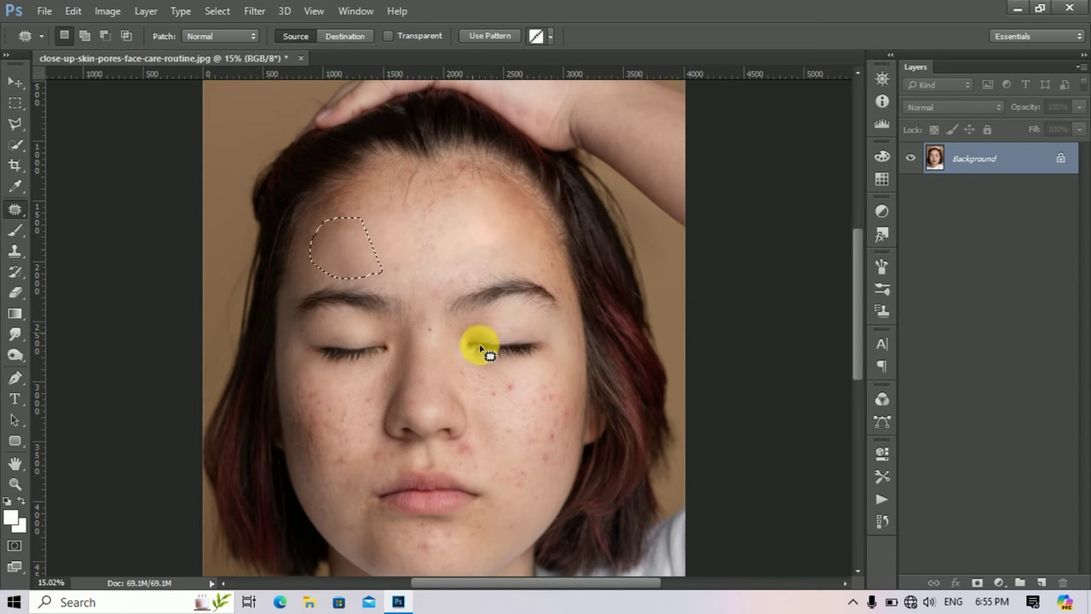
{"action": "key", "text": "ctrl+d"}
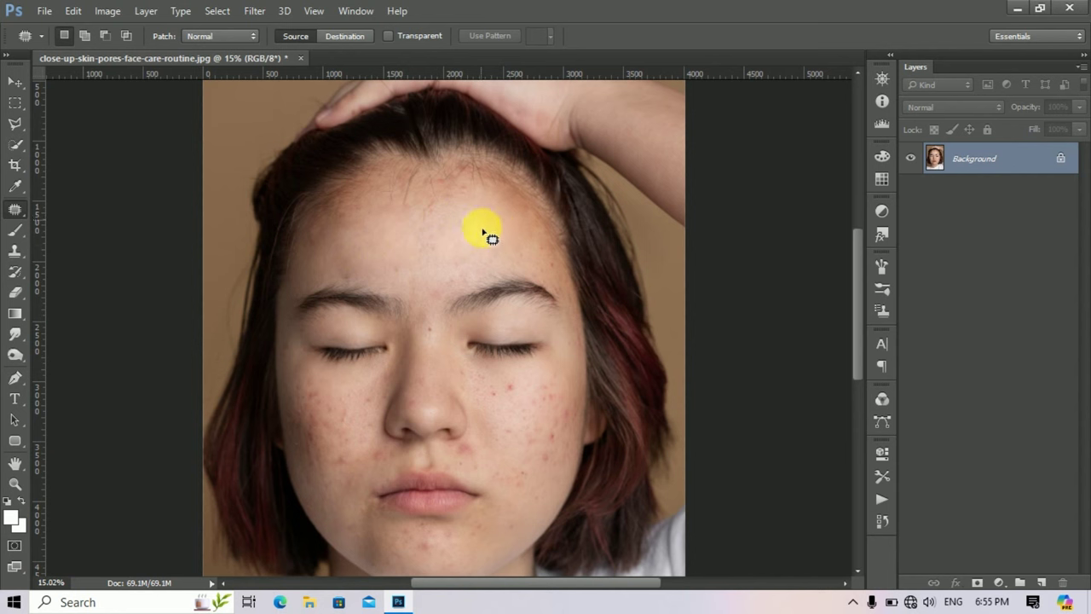
Patch the blemishes on the cheek at the image's left with clear skin sampled from higher up in the portrait
{"action": "left_click_drag", "start_coordinate": [333, 378], "coordinate": [332, 381]}
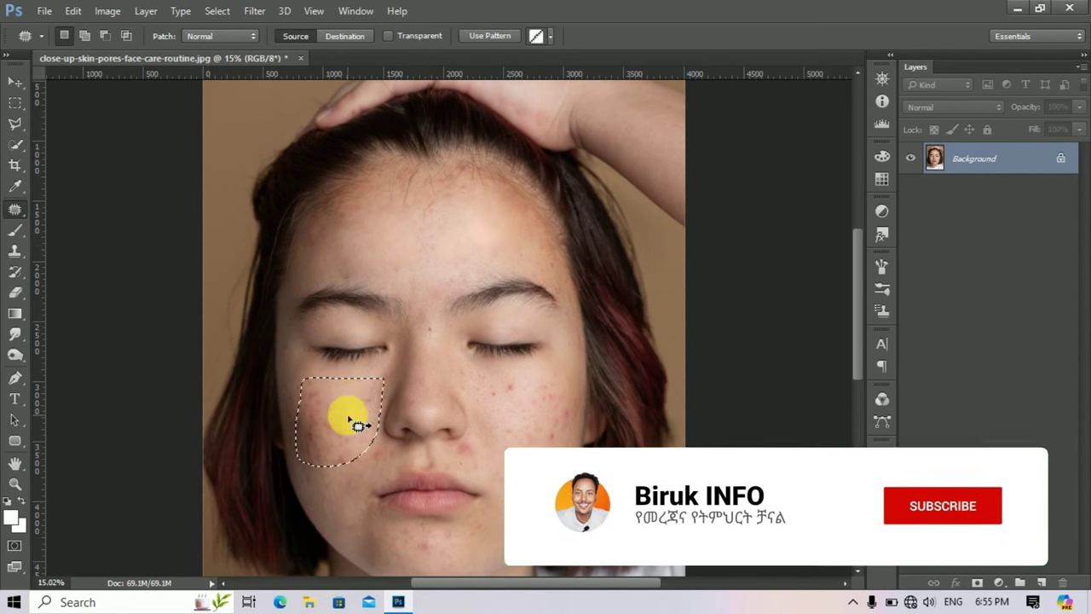
{"action": "mouse_move", "coordinate": [353, 418]}
{"action": "left_mouse_down"}
{"action": "mouse_move", "coordinate": [463, 264]}
{"action": "mouse_move", "coordinate": [447, 242]}
{"action": "mouse_move", "coordinate": [627, 167]}
{"action": "mouse_move", "coordinate": [663, 141]}
{"action": "mouse_move", "coordinate": [656, 125]}
{"action": "mouse_move", "coordinate": [516, 238]}
{"action": "mouse_move", "coordinate": [446, 227]}
{"action": "mouse_move", "coordinate": [491, 244]}
{"action": "mouse_move", "coordinate": [439, 268]}
{"action": "mouse_move", "coordinate": [392, 326]}
{"action": "mouse_move", "coordinate": [502, 420]}
{"action": "mouse_move", "coordinate": [381, 381]}
{"action": "mouse_move", "coordinate": [360, 424]}
{"action": "mouse_move", "coordinate": [322, 400]}
{"action": "mouse_move", "coordinate": [346, 390]}
{"action": "mouse_move", "coordinate": [404, 293]}
{"action": "mouse_move", "coordinate": [621, 120]}
{"action": "mouse_move", "coordinate": [545, 217]}
{"action": "left_mouse_up"}
{"action": "key", "text": "ctrl+d"}
{"action": "mouse_move", "coordinate": [372, 432]}
{"action": "left_mouse_down"}
{"action": "mouse_move", "coordinate": [353, 494]}
{"action": "mouse_move", "coordinate": [315, 428]}
{"action": "mouse_move", "coordinate": [341, 447]}
{"action": "left_mouse_up"}
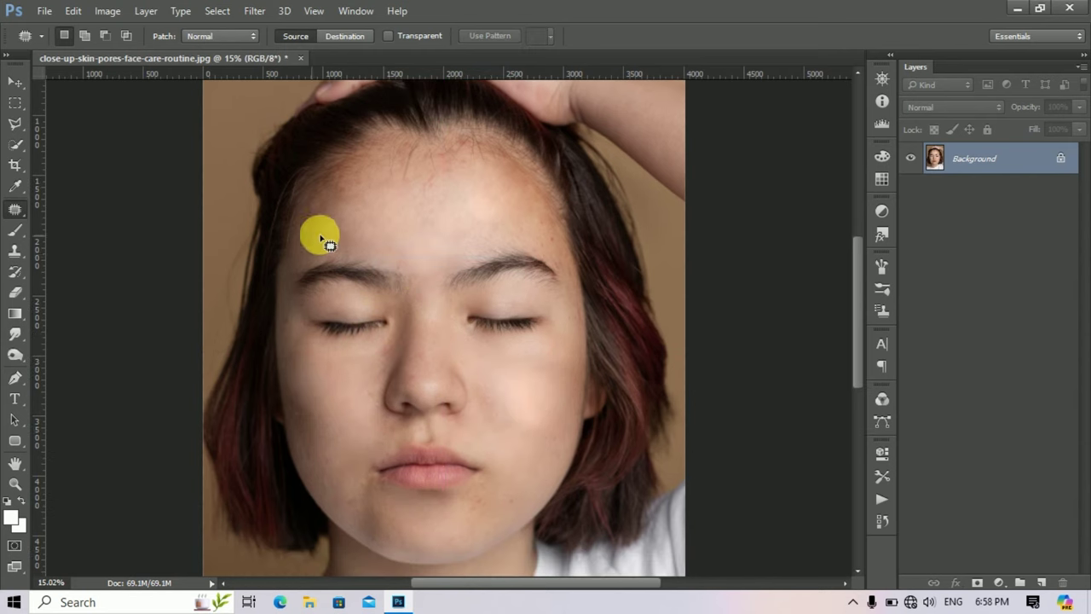
Smooth the face with the Imagenomic Portraiture filter, sampling the forehead colour for the skin tones mask
{"action": "left_click", "coordinate": [15, 81]}
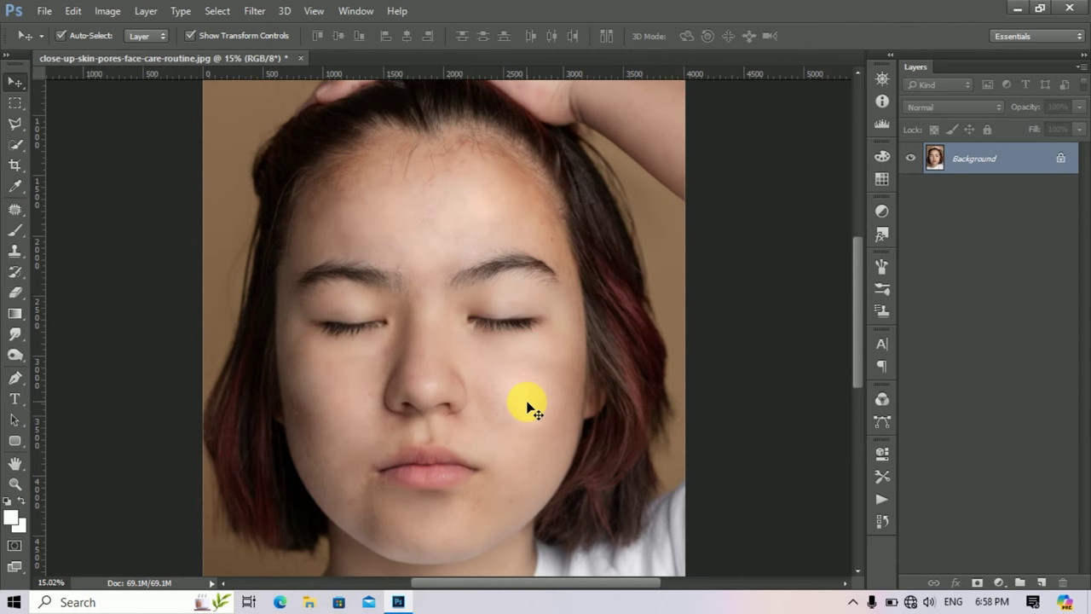
{"action": "left_click", "coordinate": [256, 11]}
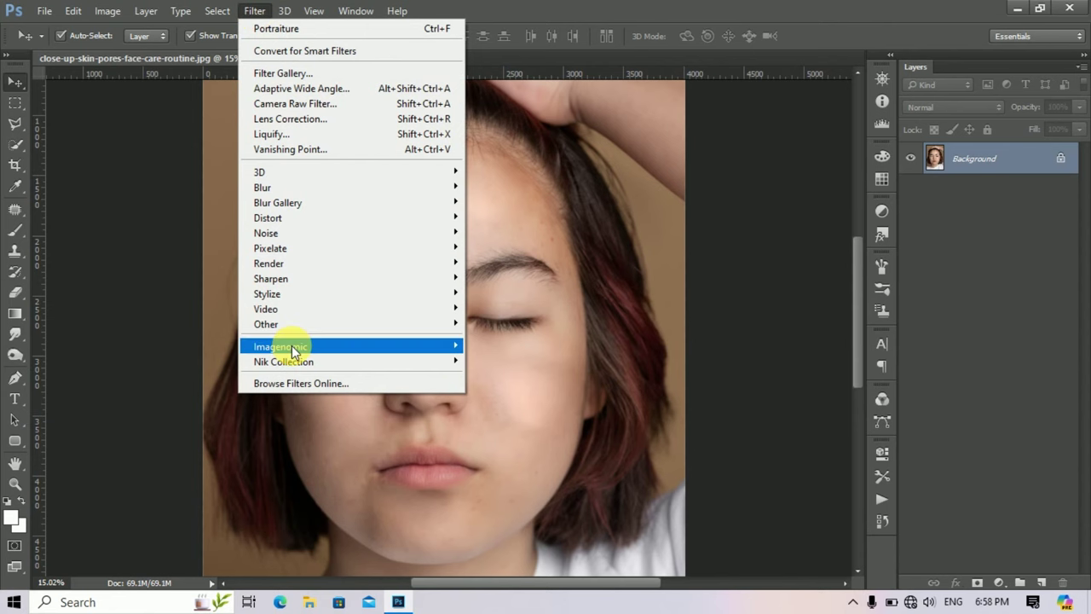
{"action": "mouse_move", "coordinate": [354, 351]}
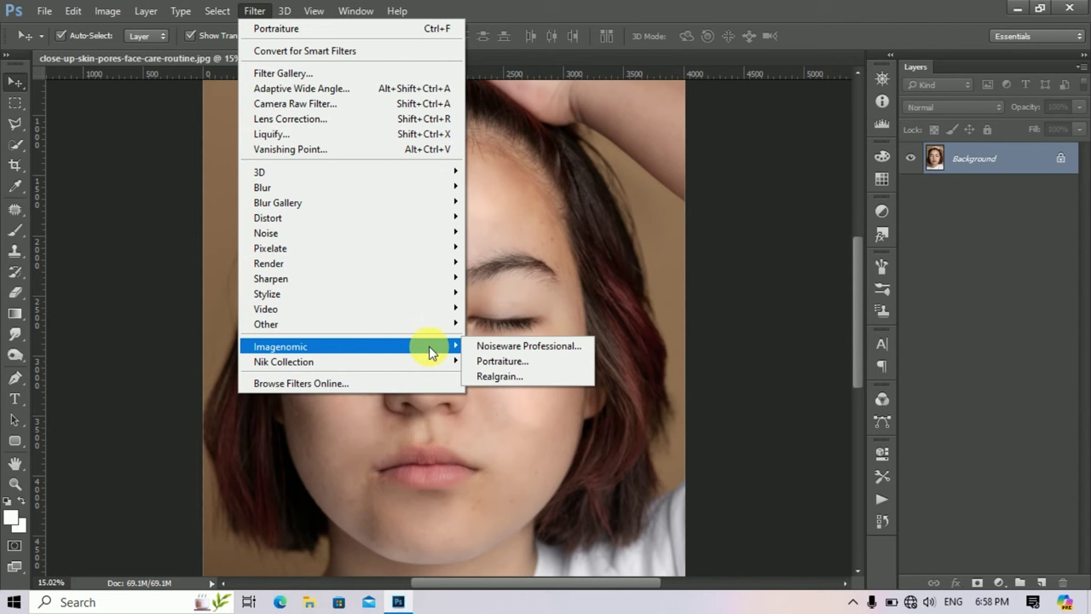
{"action": "left_click", "coordinate": [531, 363]}
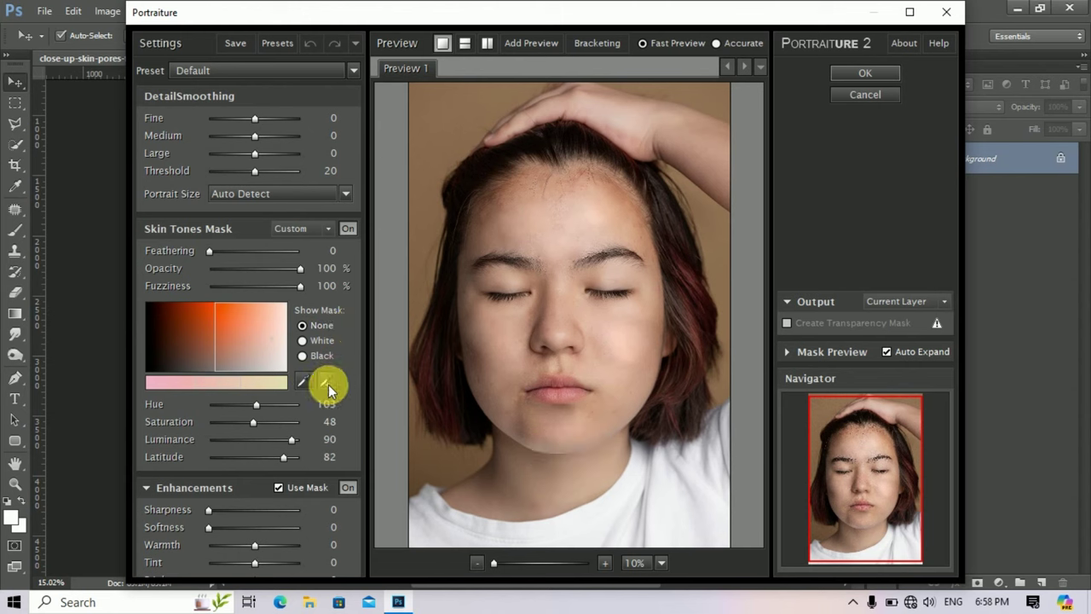
{"action": "left_click", "coordinate": [327, 384]}
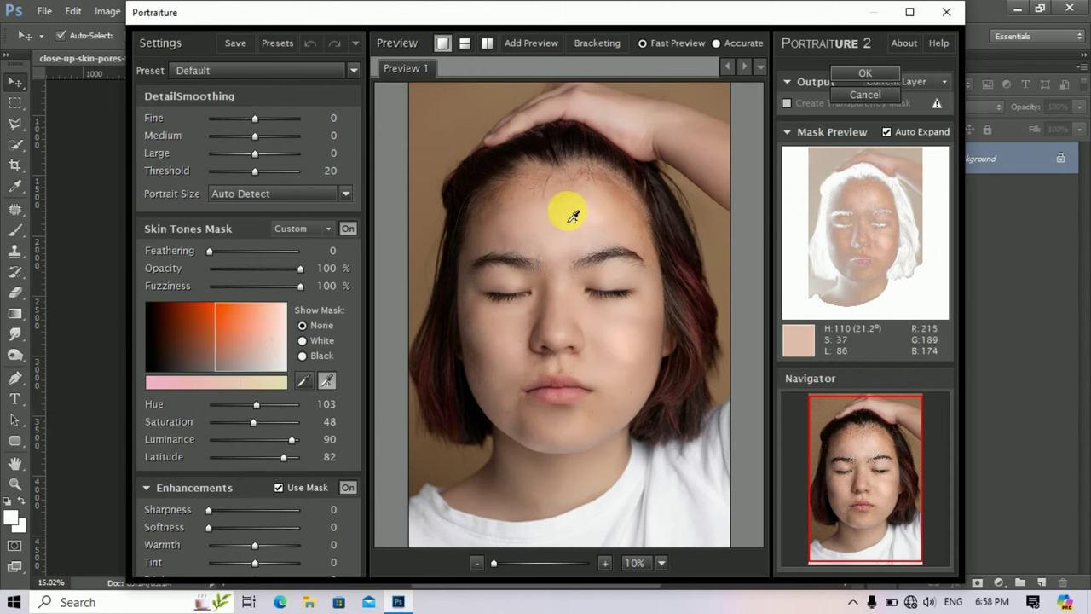
{"action": "left_click", "coordinate": [569, 242]}
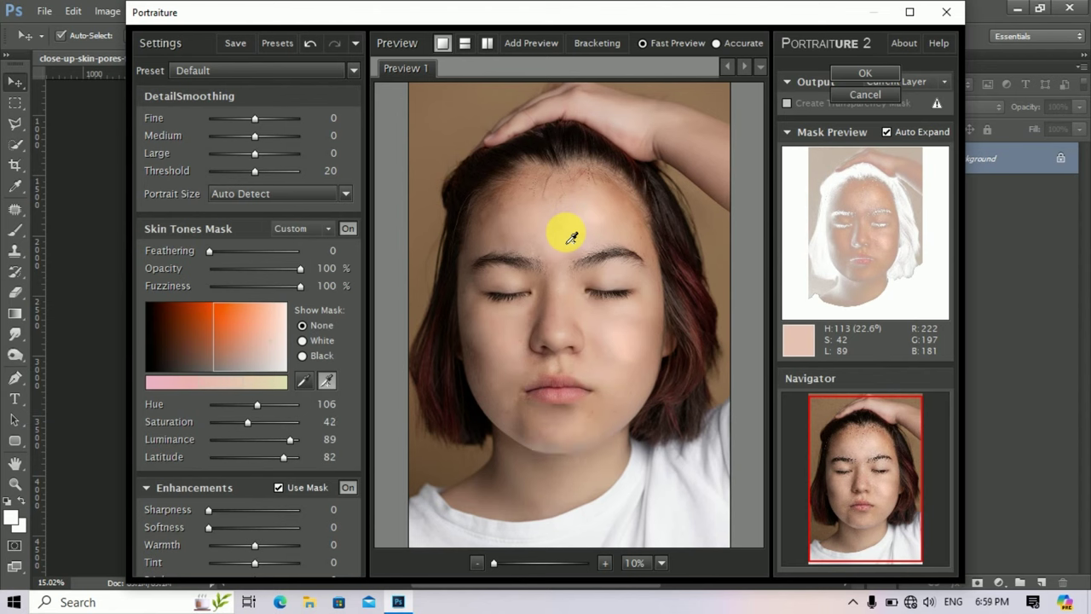
{"action": "left_click", "coordinate": [871, 72]}
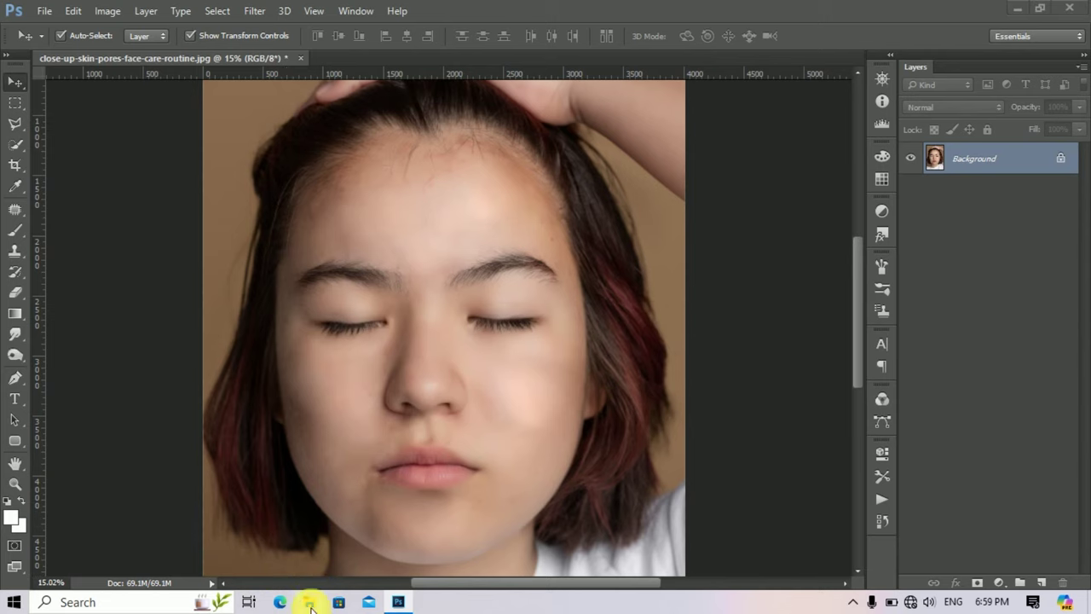
Compare the retouched portrait side by side with the original close-up-skin-pores-face-care-routine.jpg in Picasa Photo Viewer, and close the viewer
{"action": "key", "text": "super+e"}
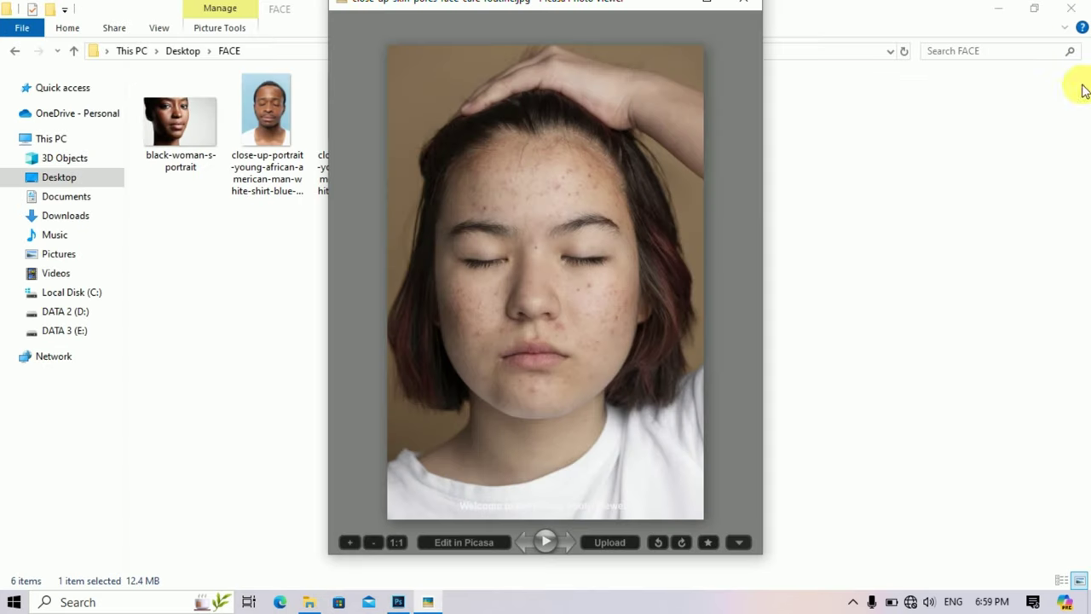
{"action": "left_click", "coordinate": [1071, 7]}
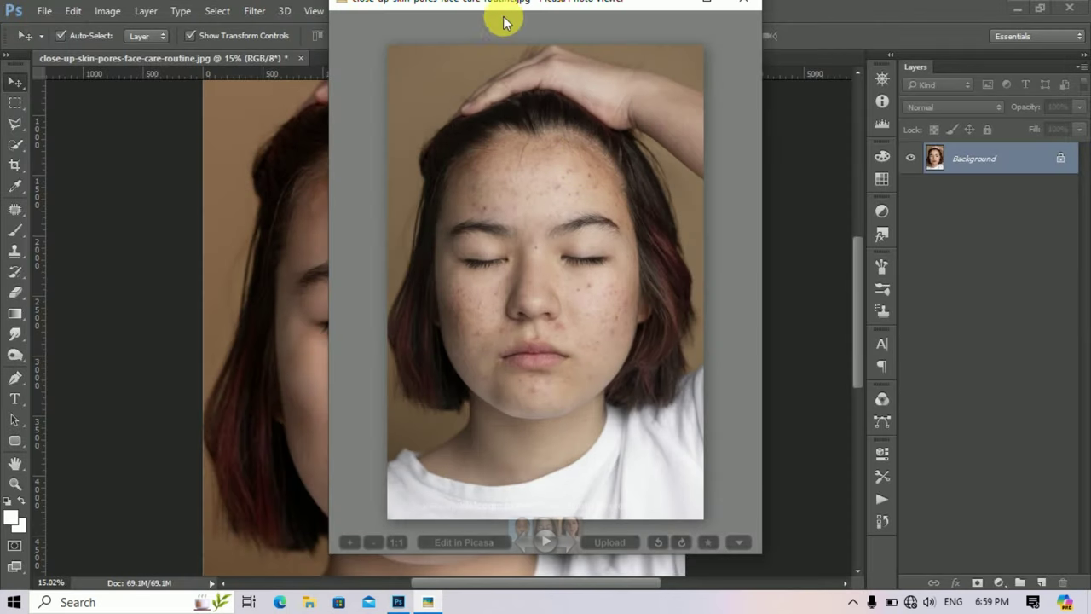
{"action": "left_click_drag", "start_coordinate": [540, 13], "coordinate": [758, 44]}
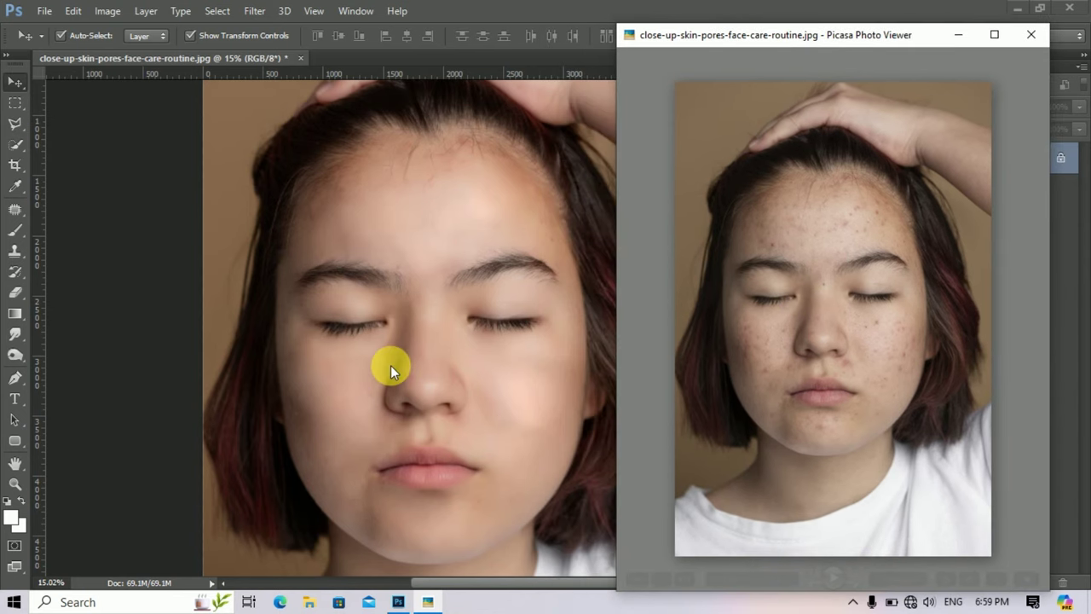
{"action": "left_click", "coordinate": [390, 368]}
{"action": "left_click", "coordinate": [427, 602]}
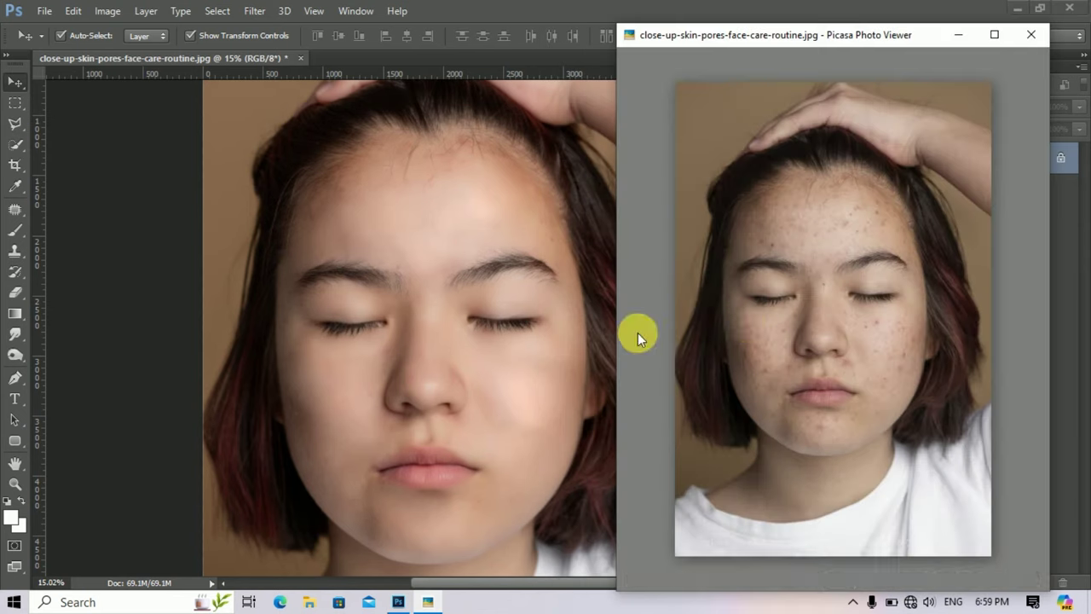
{"action": "left_click_drag", "start_coordinate": [693, 34], "coordinate": [707, 29]}
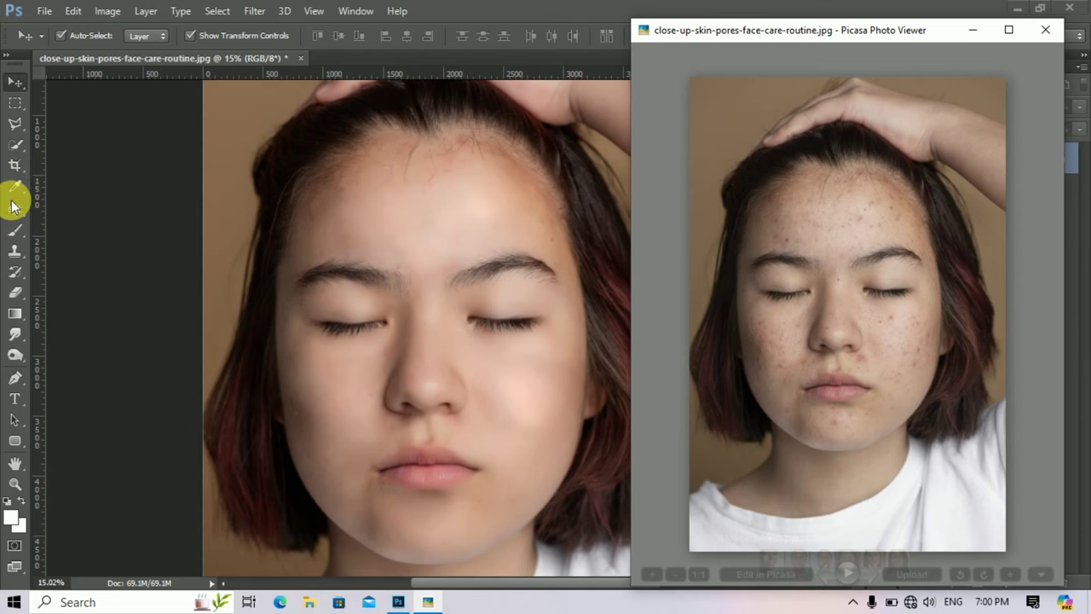
{"action": "left_click", "coordinate": [253, 11]}
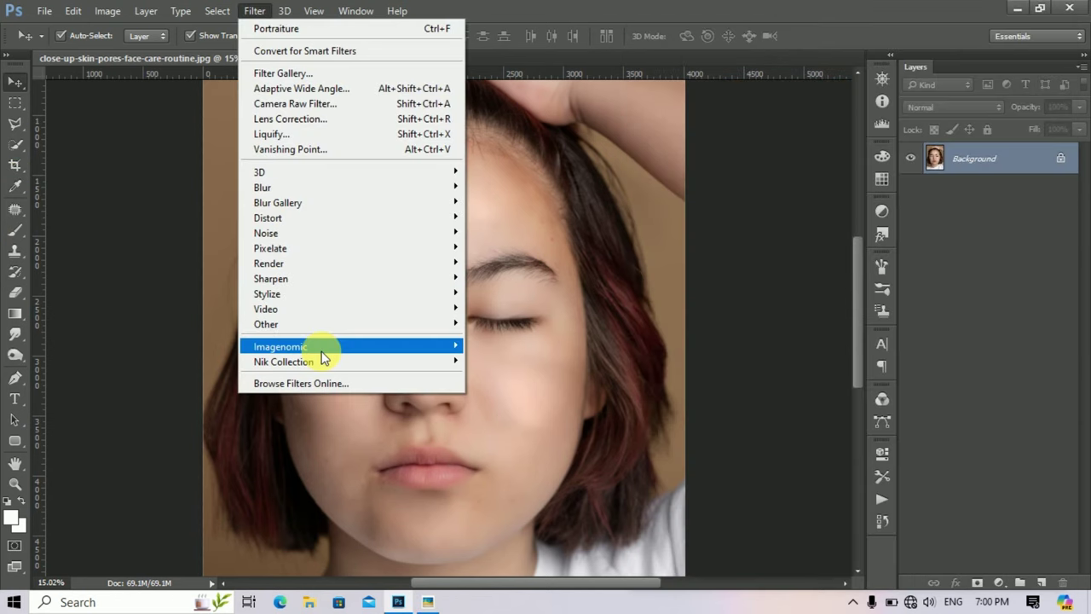
{"action": "left_click", "coordinate": [427, 602]}
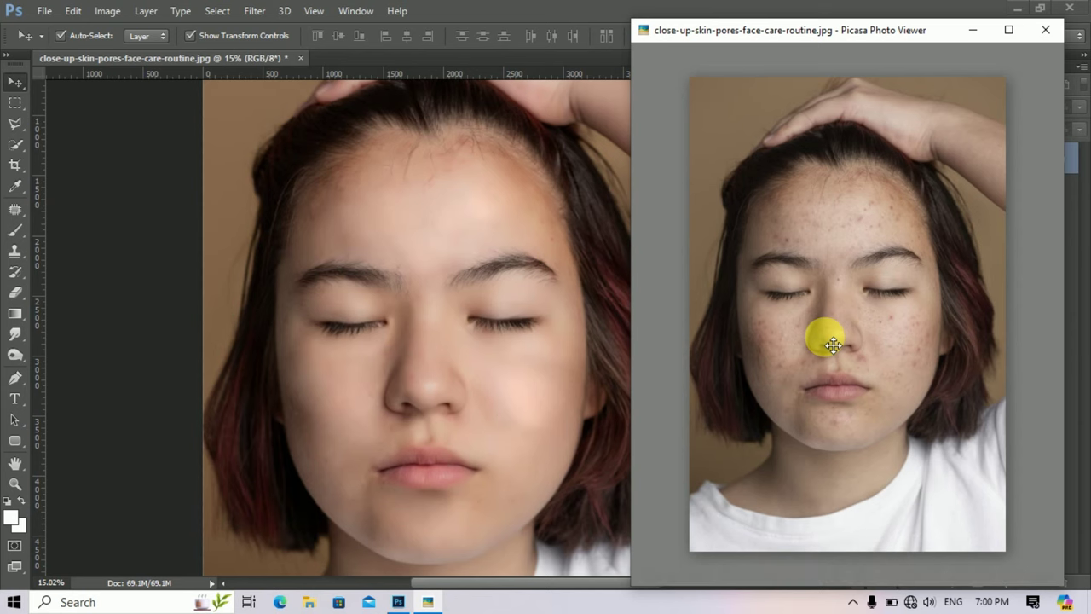
{"action": "key", "text": "Escape"}
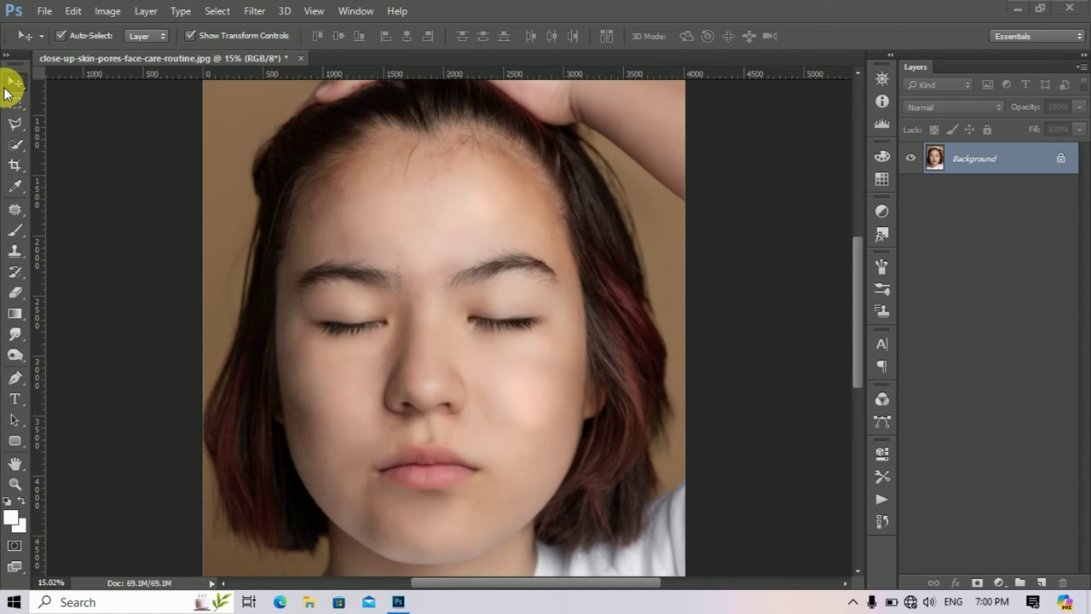
Close the retouched portrait's document
{"action": "left_click", "coordinate": [300, 58]}
{"action": "left_click", "coordinate": [569, 242]}
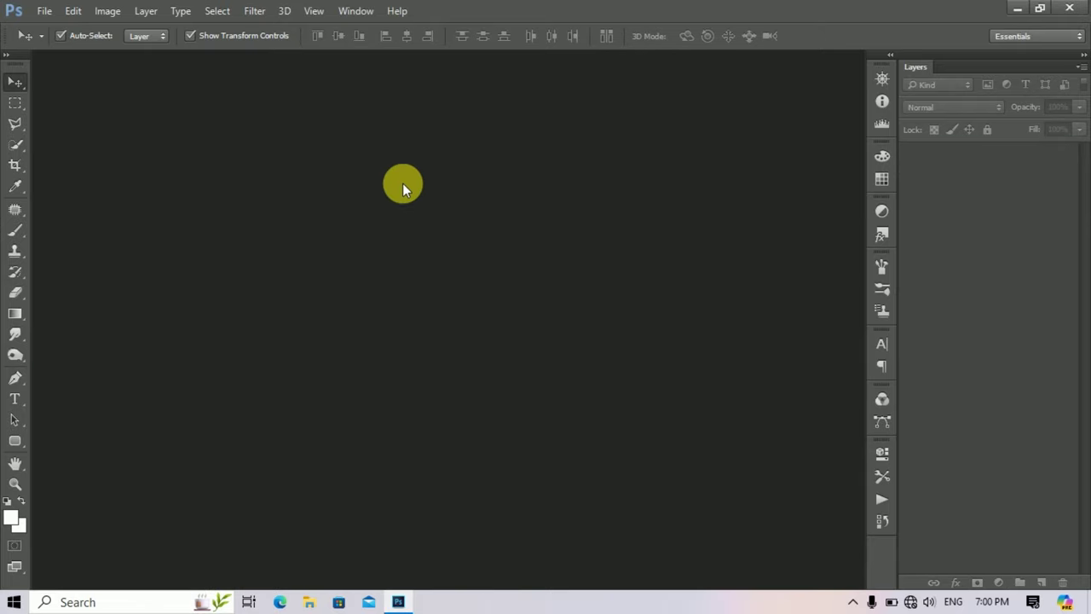
{"action": "left_click", "coordinate": [13, 104]}
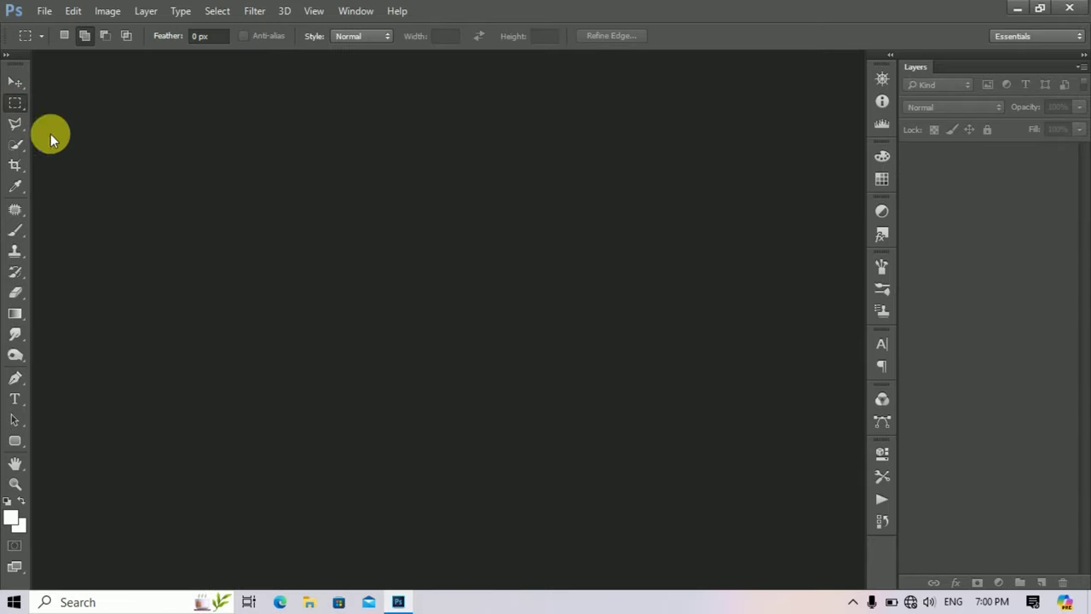
{"action": "left_click", "coordinate": [20, 85]}
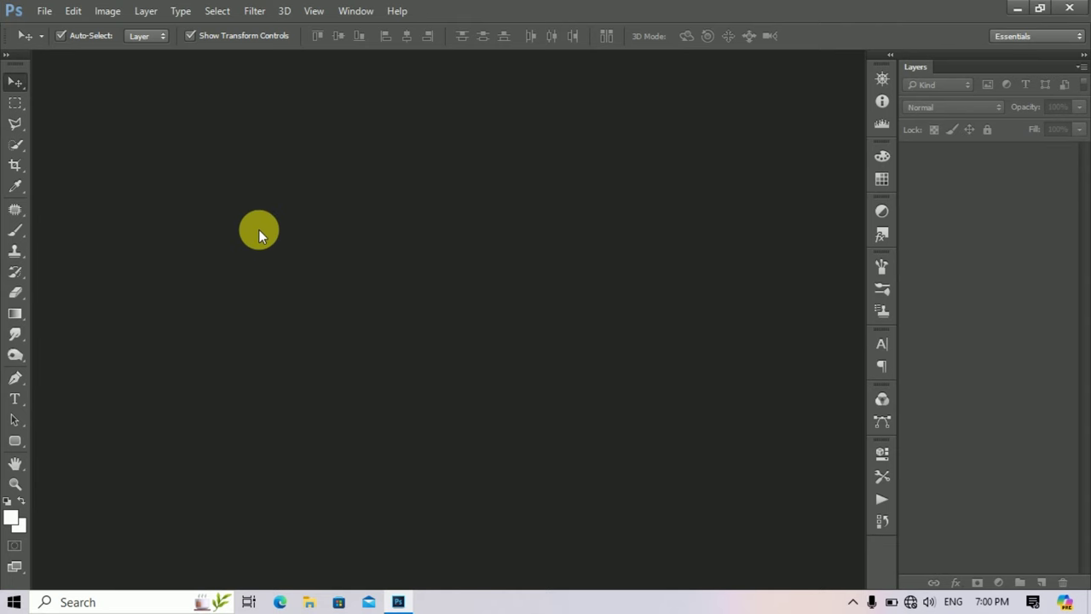
Open the portrait of the astonished man in a white shirt from the FACE folder and dock its window as a tab
{"action": "left_click", "coordinate": [44, 11]}
{"action": "left_click", "coordinate": [60, 45]}
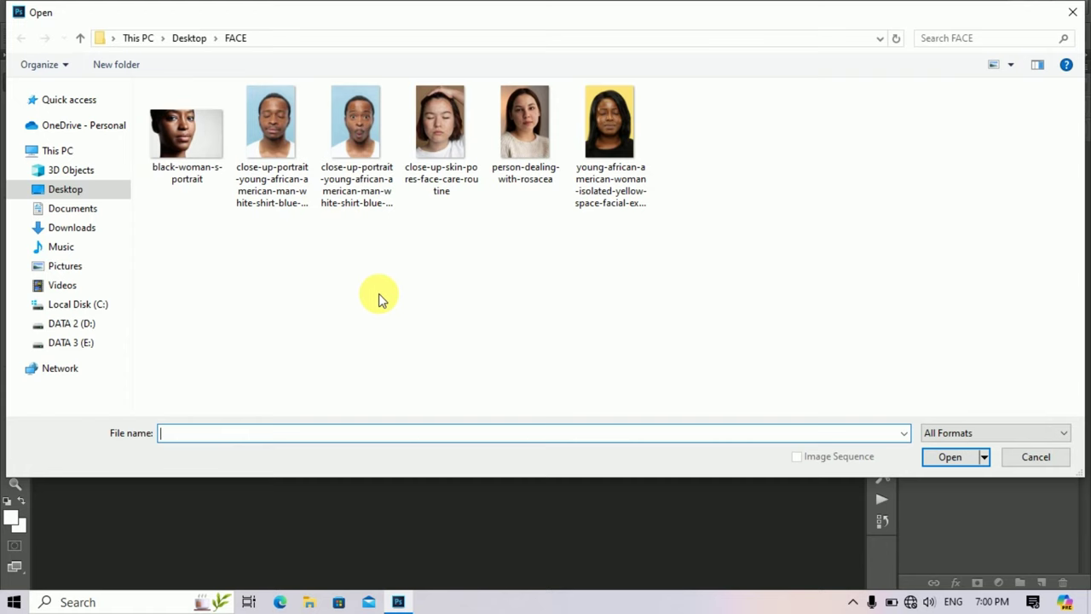
{"action": "double_click", "coordinate": [356, 121]}
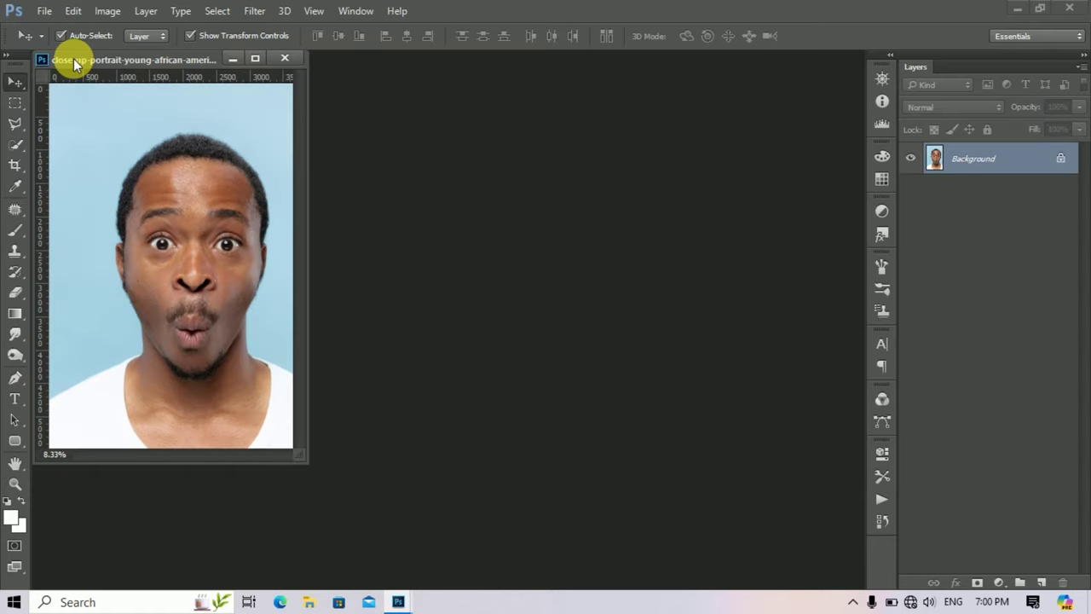
{"action": "left_click_drag", "start_coordinate": [74, 61], "coordinate": [401, 58]}
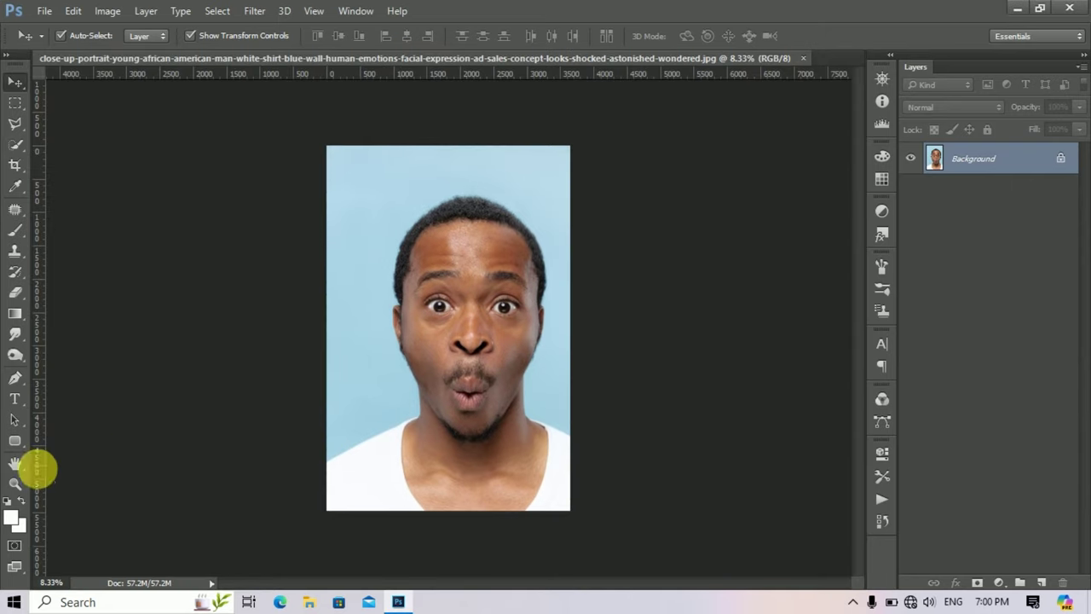
Zoom in on the man's face to 25% and return to the Move Tool
{"action": "left_click", "coordinate": [14, 483]}
{"action": "left_click", "coordinate": [462, 35]}
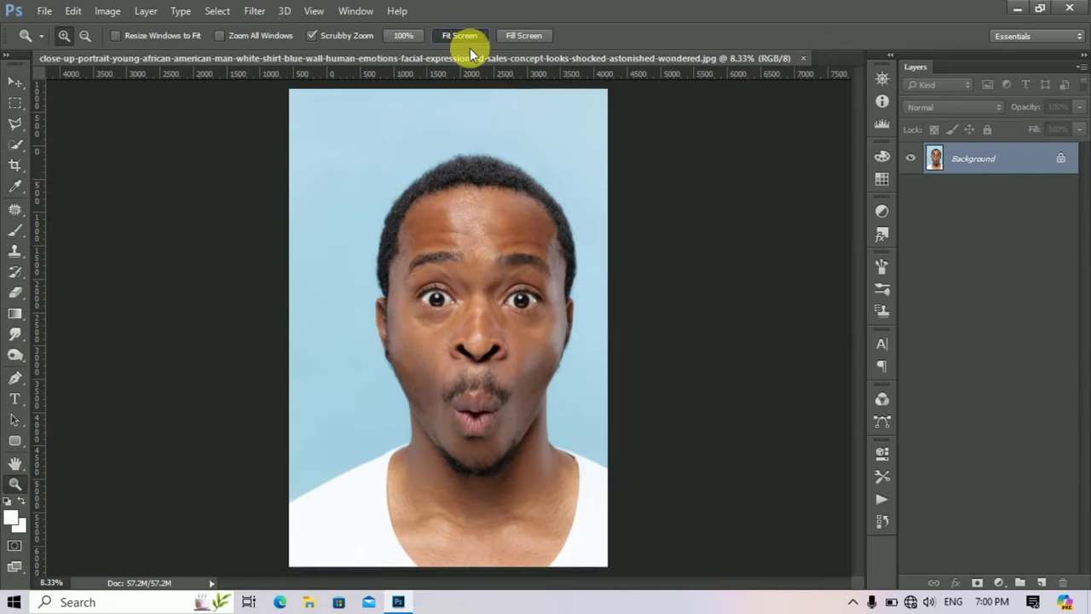
{"action": "left_click", "coordinate": [485, 397]}
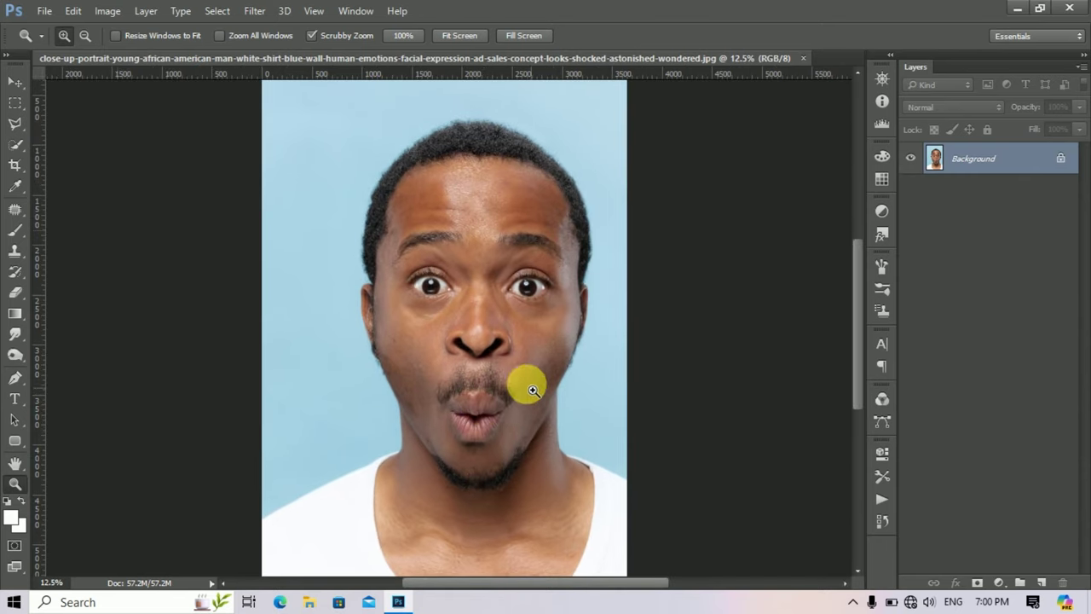
{"action": "left_click", "coordinate": [503, 308]}
{"action": "left_click", "coordinate": [501, 307]}
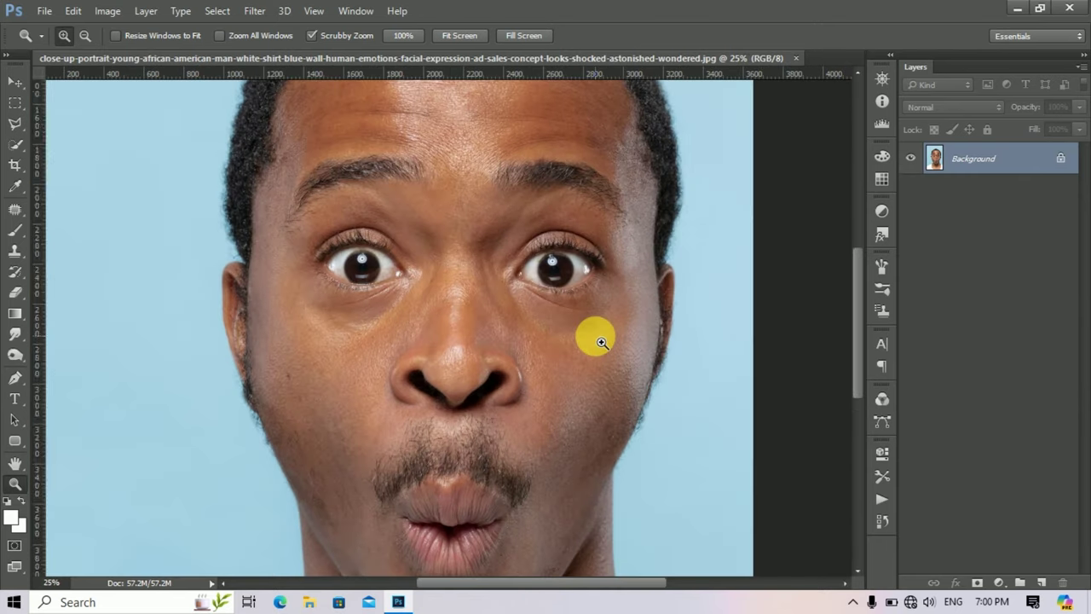
{"action": "left_click", "coordinate": [14, 82]}
{"action": "left_click", "coordinate": [524, 244]}
{"action": "key", "text": "Return"}
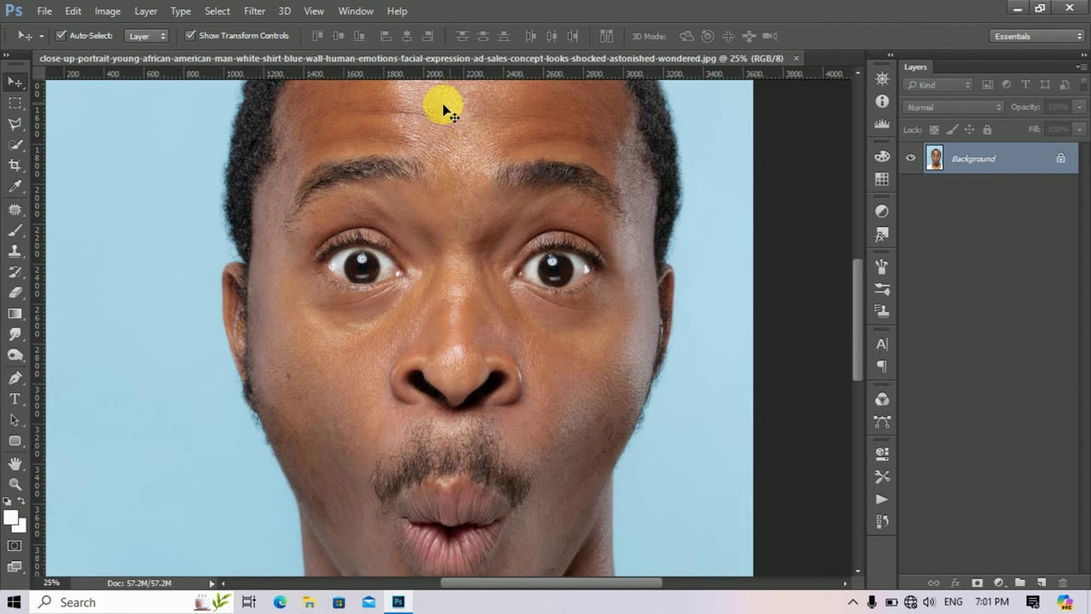
Open the portrait in the Camera Raw Filter and set the preview zoom to 33%
{"action": "left_click", "coordinate": [261, 10]}
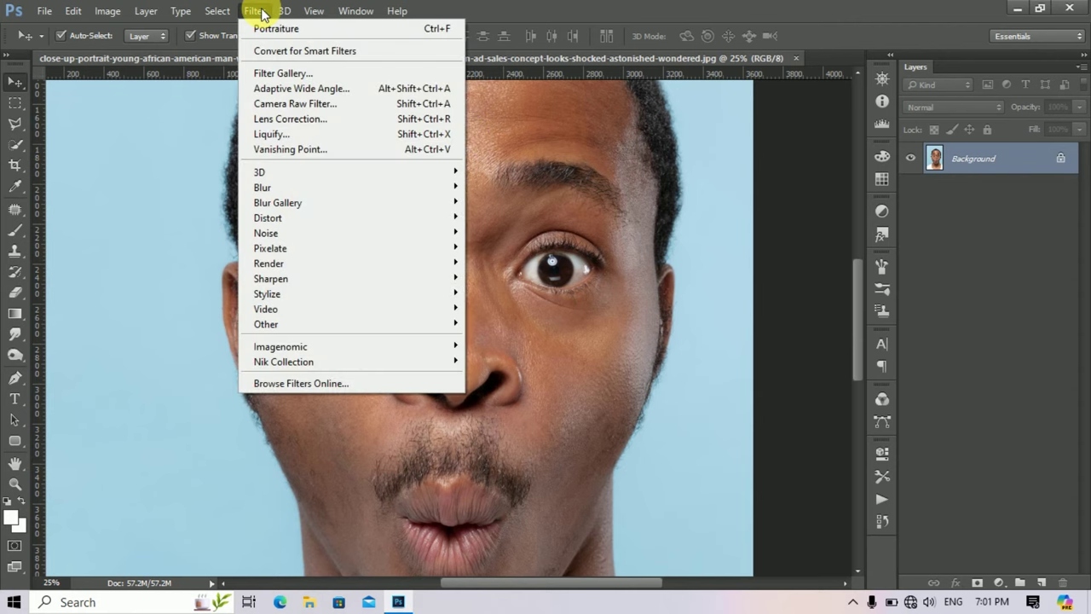
{"action": "left_click", "coordinate": [325, 104]}
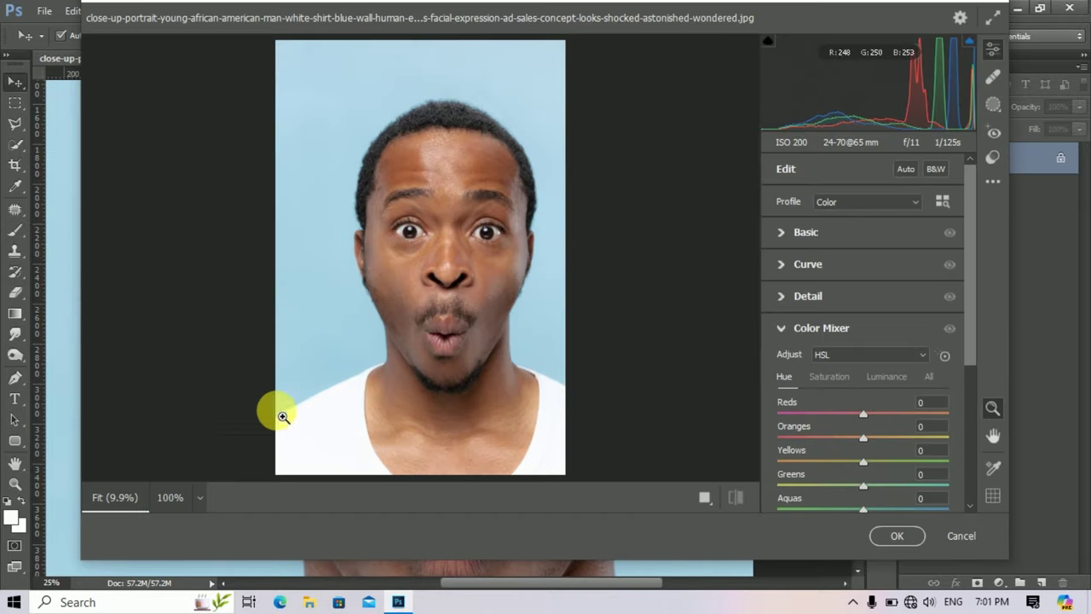
{"action": "left_click", "coordinate": [196, 500]}
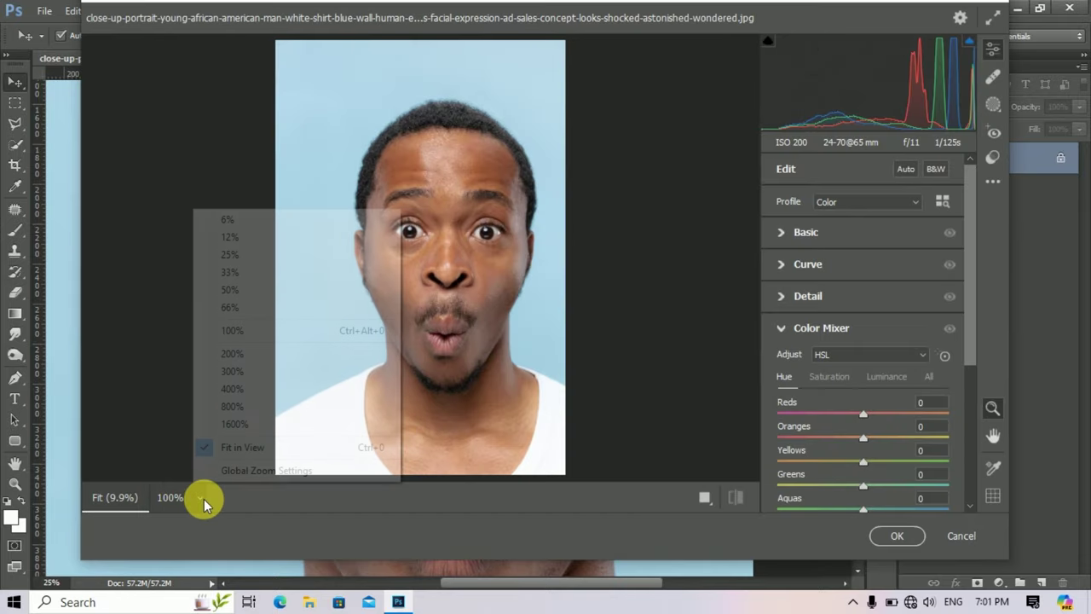
{"action": "left_click", "coordinate": [230, 272]}
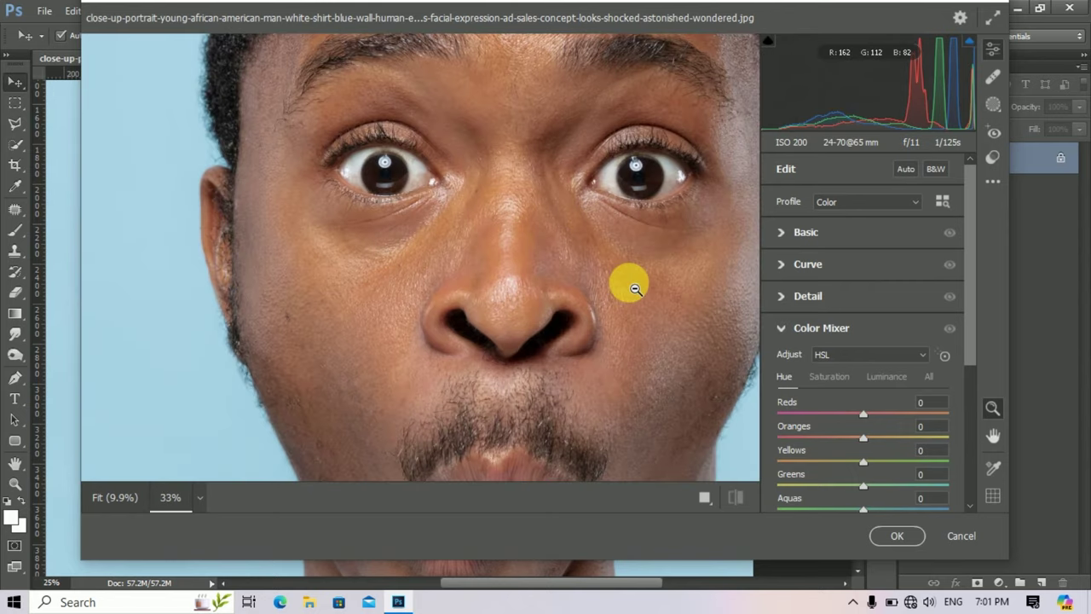
Warm the portrait in the Basic adjustments by setting the Temperature to +15
{"action": "left_click", "coordinate": [783, 235]}
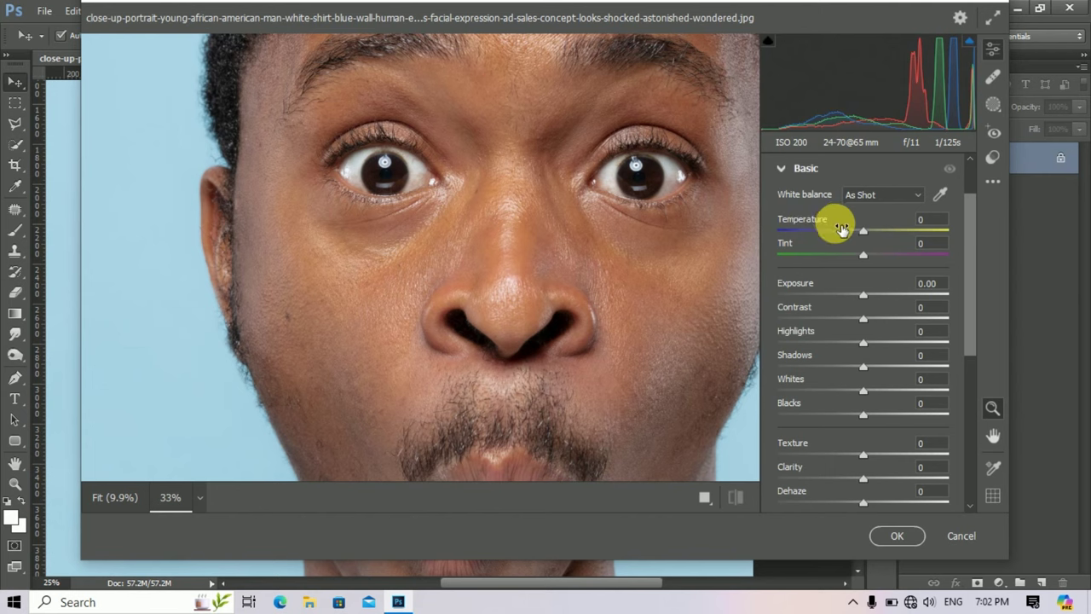
{"action": "left_click_drag", "start_coordinate": [862, 236], "coordinate": [872, 237]}
{"action": "left_click_drag", "start_coordinate": [871, 237], "coordinate": [873, 237]}
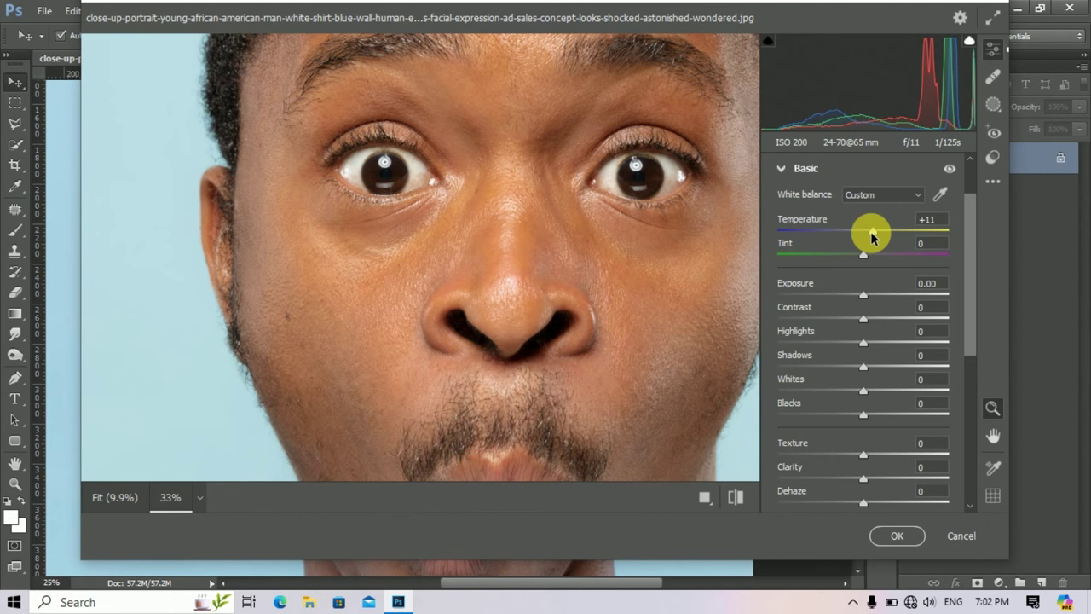
{"action": "mouse_move", "coordinate": [871, 237]}
{"action": "left_mouse_down"}
{"action": "mouse_move", "coordinate": [898, 239]}
{"action": "mouse_move", "coordinate": [875, 243]}
{"action": "left_mouse_up"}
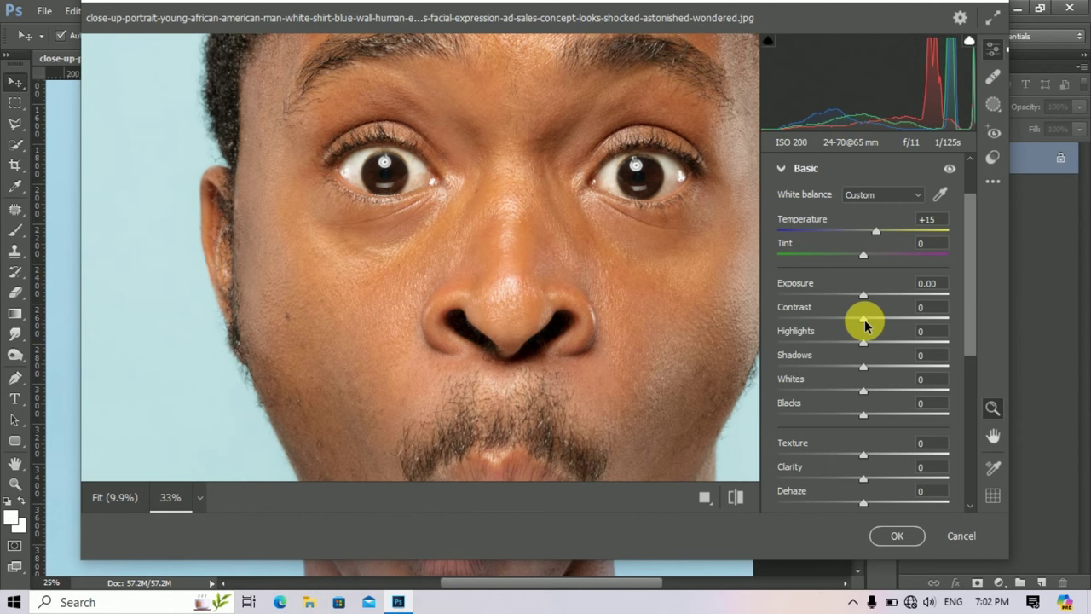
Set the Contrast to +35 and the Highlights to -42
{"action": "left_click_drag", "start_coordinate": [863, 323], "coordinate": [915, 326]}
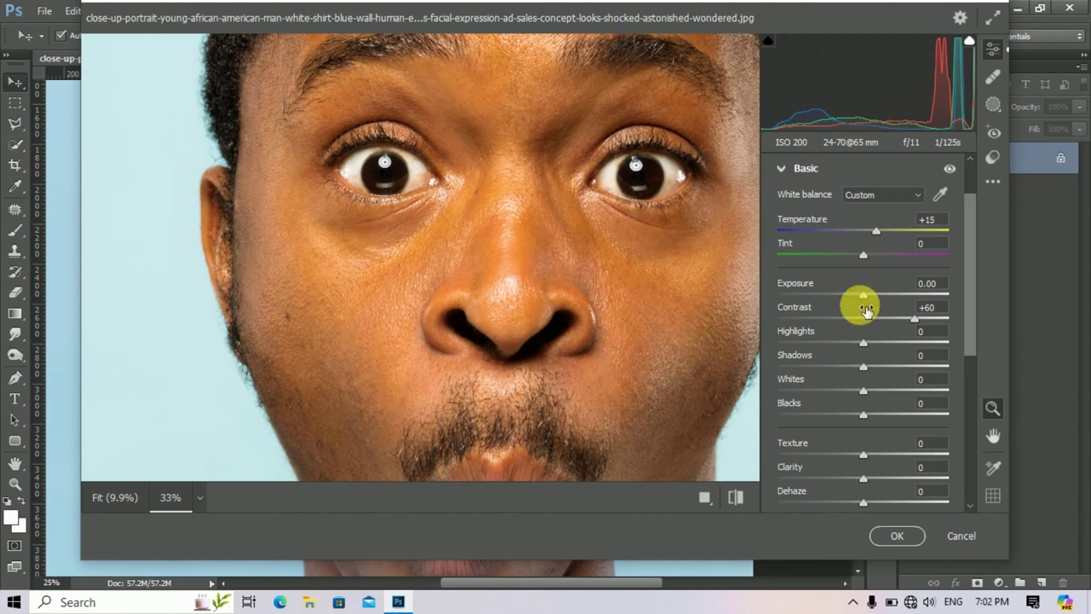
{"action": "left_click_drag", "start_coordinate": [917, 327], "coordinate": [895, 333]}
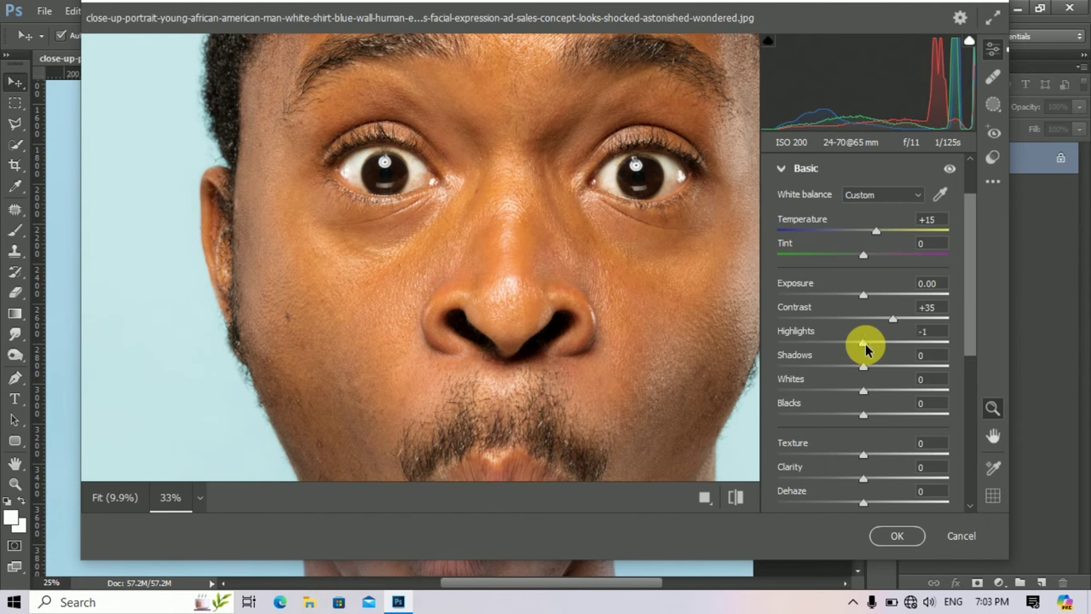
{"action": "left_click_drag", "start_coordinate": [865, 346], "coordinate": [831, 362]}
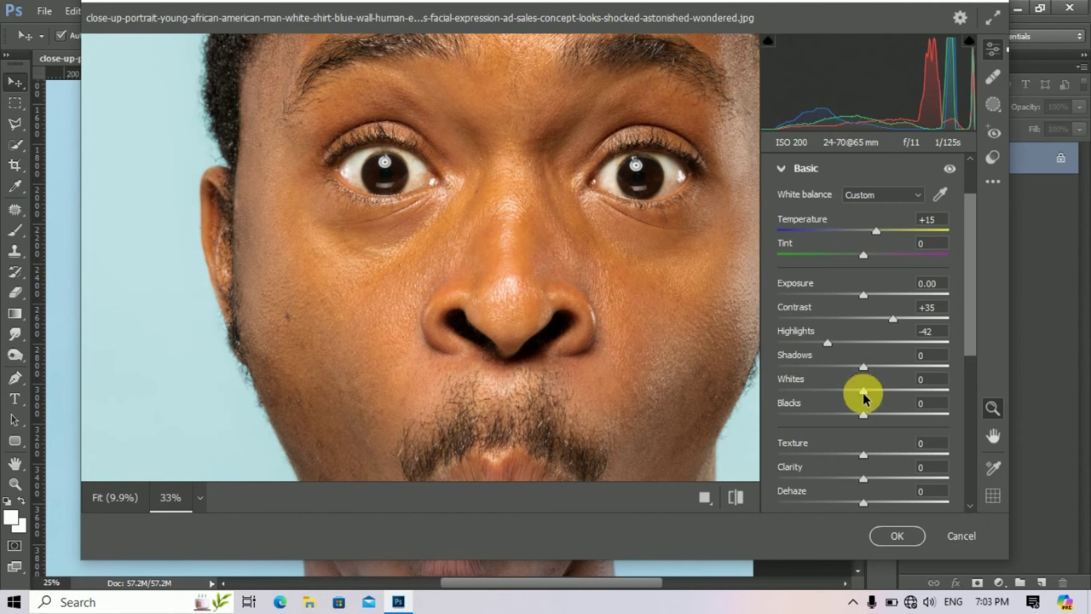
Set the Whites to -20 and the Blacks to -50
{"action": "mouse_move", "coordinate": [864, 398]}
{"action": "left_mouse_down"}
{"action": "mouse_move", "coordinate": [776, 402]}
{"action": "mouse_move", "coordinate": [964, 401]}
{"action": "mouse_move", "coordinate": [847, 397]}
{"action": "left_mouse_up"}
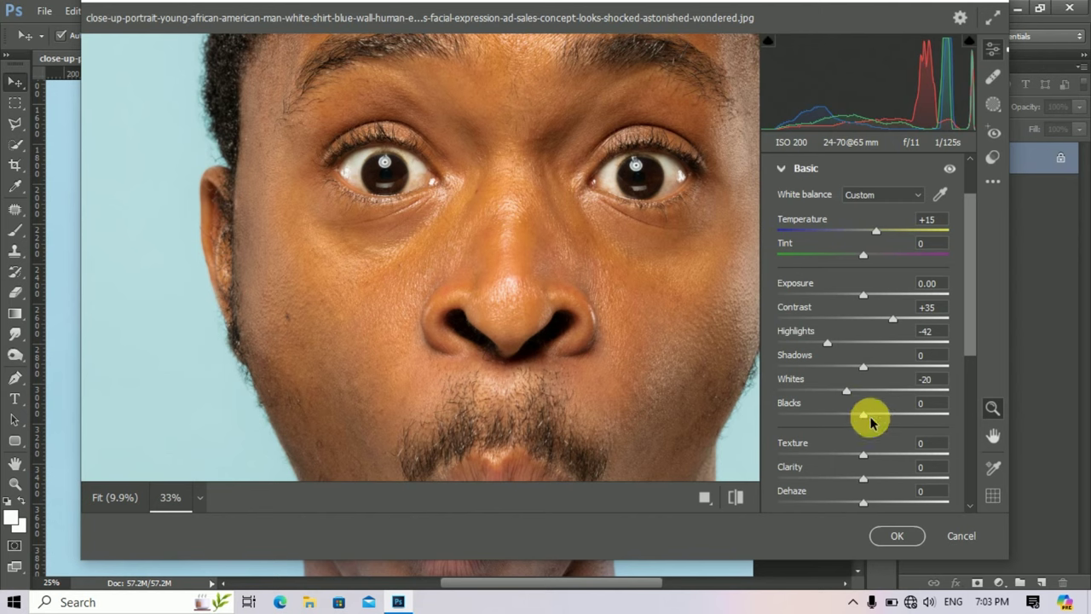
{"action": "left_click_drag", "start_coordinate": [864, 418], "coordinate": [942, 419]}
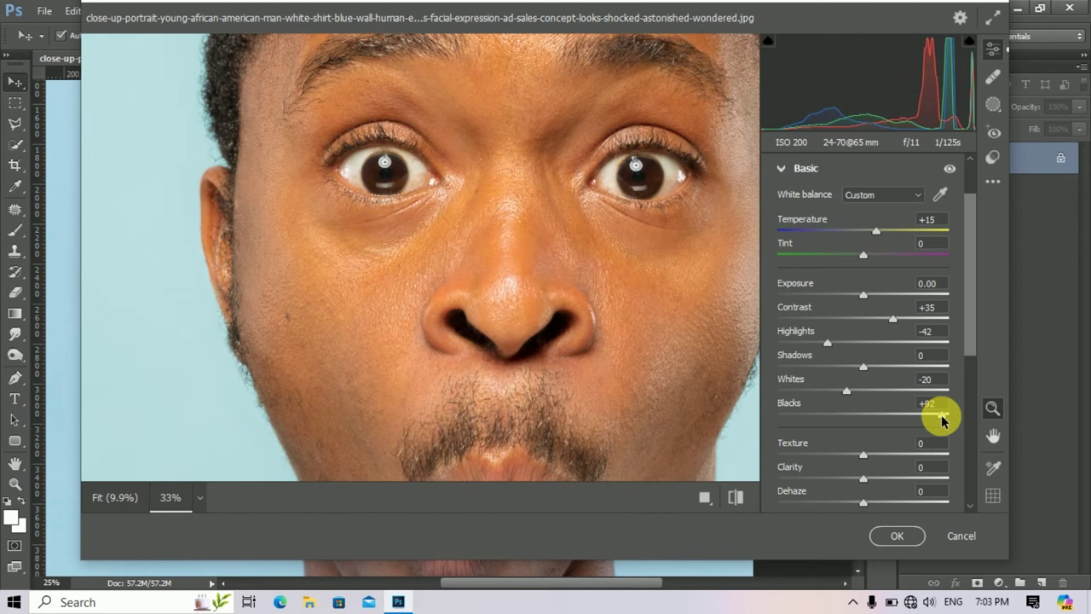
{"action": "left_click_drag", "start_coordinate": [941, 420], "coordinate": [819, 422]}
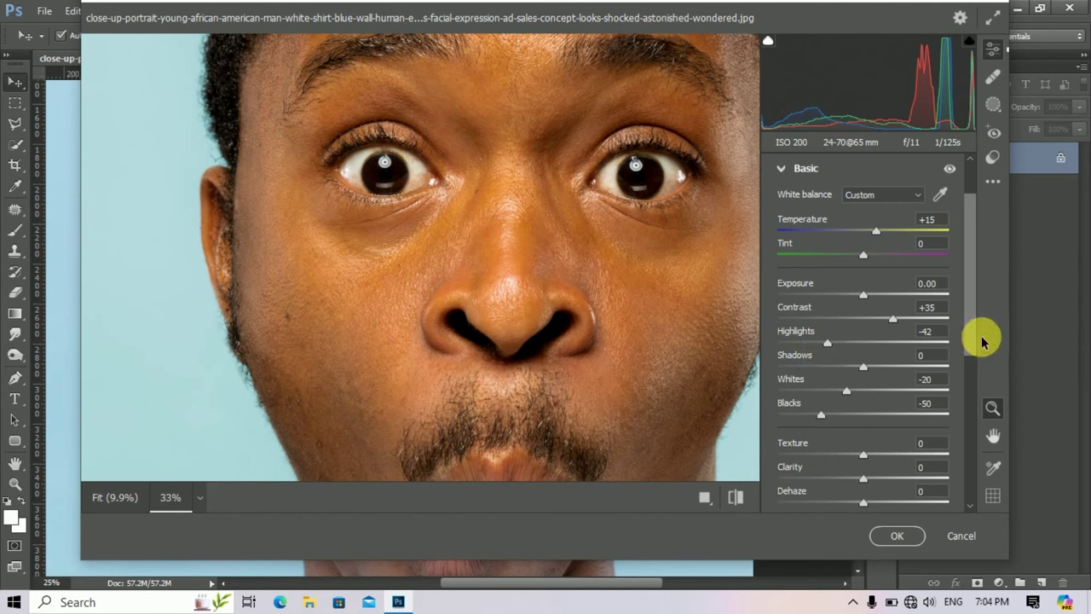
Set the Clarity to +20 and expand the Detail adjustments
{"action": "scroll", "coordinate": [975, 358], "scroll_direction": "down", "scroll_amount": 1}
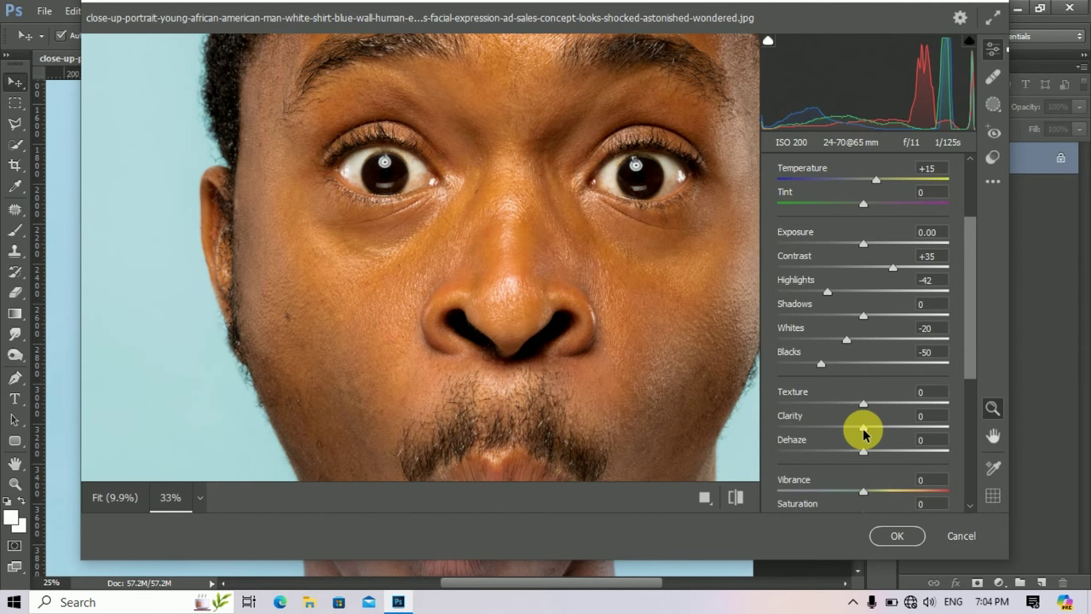
{"action": "mouse_move", "coordinate": [863, 433]}
{"action": "left_mouse_down"}
{"action": "mouse_move", "coordinate": [904, 434]}
{"action": "mouse_move", "coordinate": [881, 440]}
{"action": "left_mouse_up"}
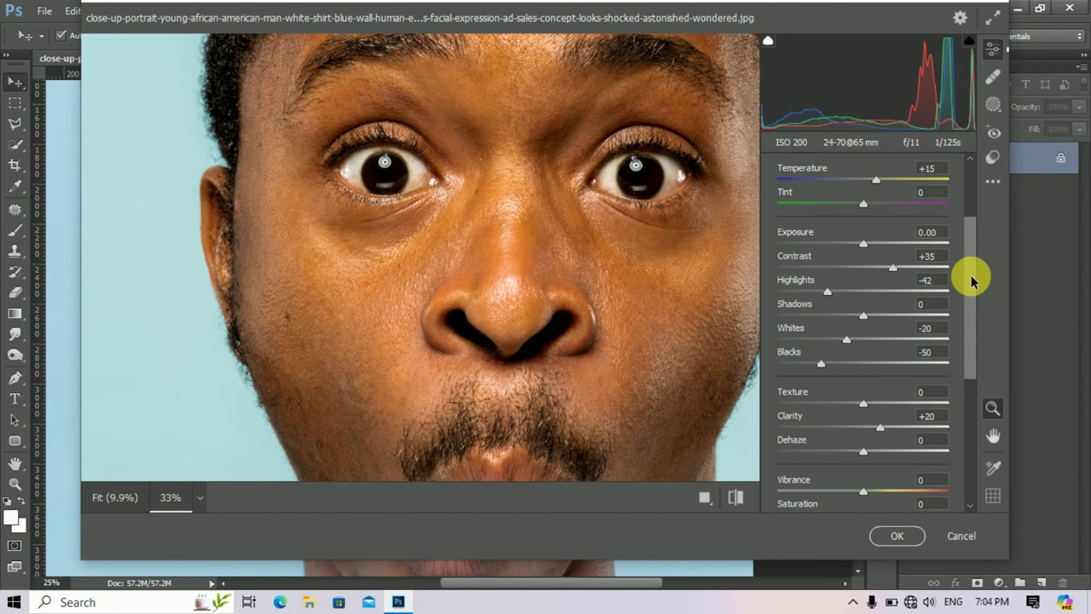
{"action": "left_click_drag", "start_coordinate": [972, 282], "coordinate": [977, 375]}
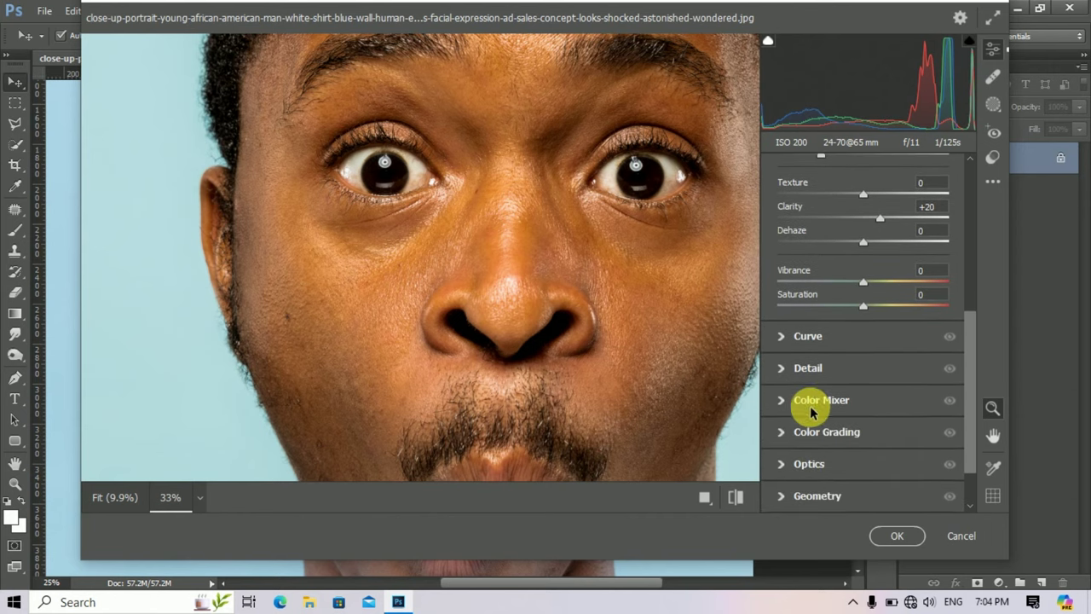
{"action": "left_click", "coordinate": [781, 369]}
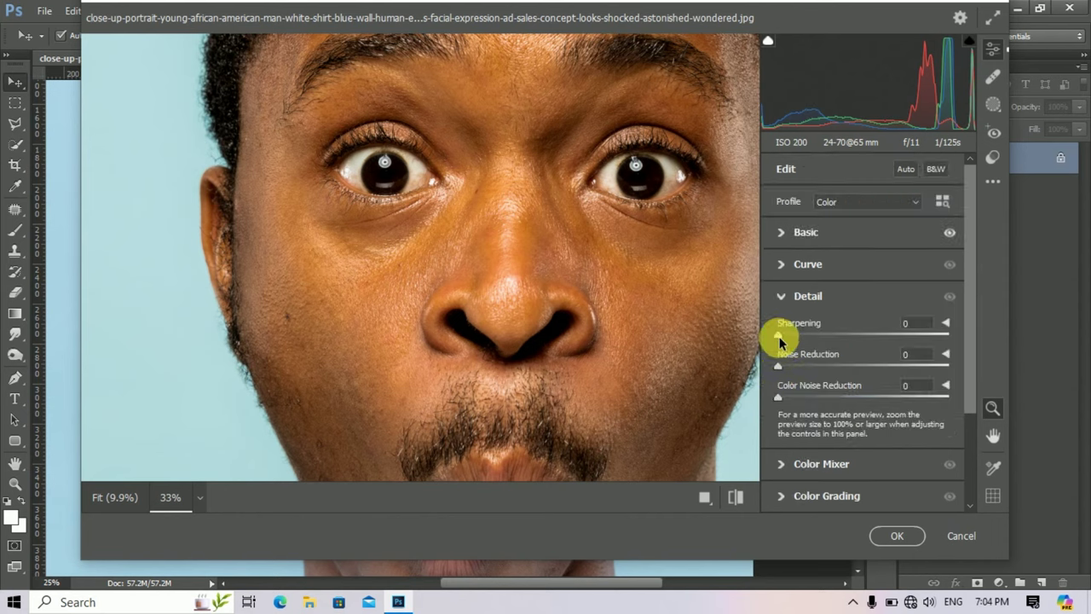
Set the Sharpening to 130 and the Noise Reduction to 70, and apply the Camera Raw Filter
{"action": "left_click_drag", "start_coordinate": [779, 338], "coordinate": [941, 352]}
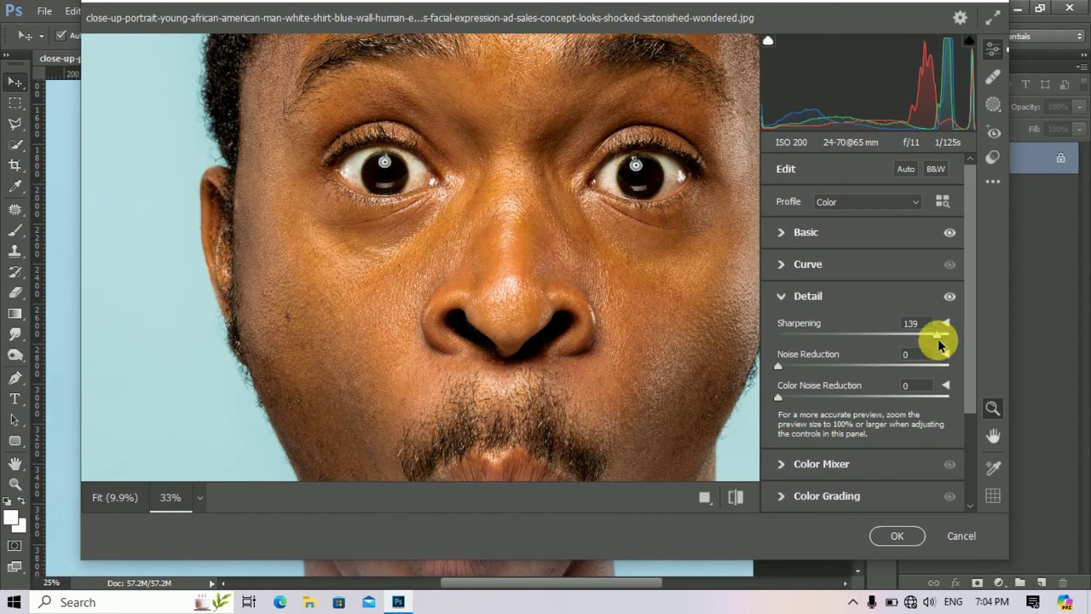
{"action": "left_click_drag", "start_coordinate": [940, 343], "coordinate": [934, 339]}
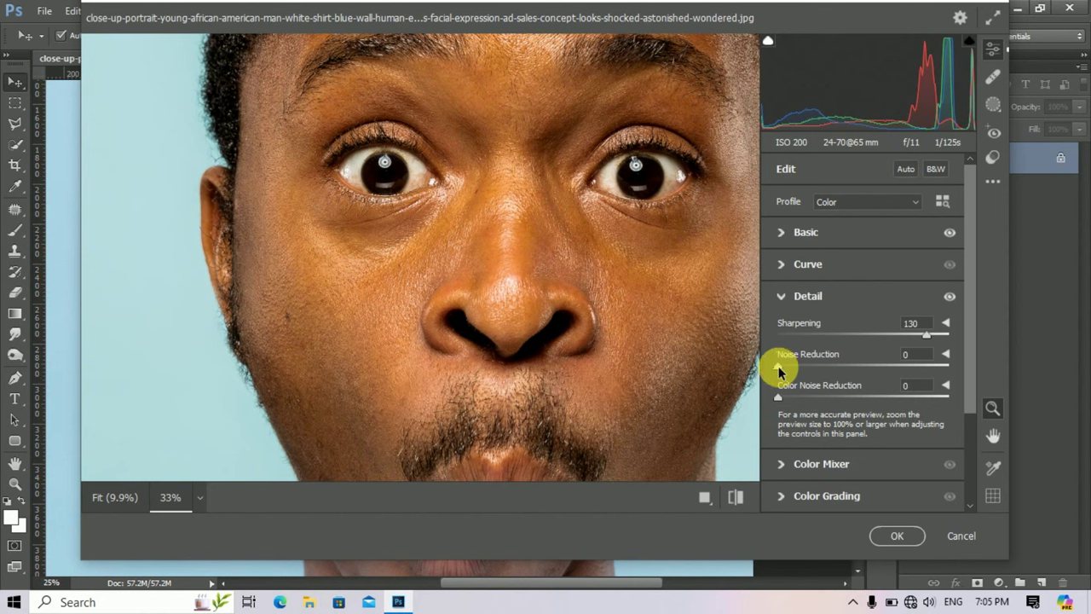
{"action": "left_click_drag", "start_coordinate": [807, 366], "coordinate": [897, 367]}
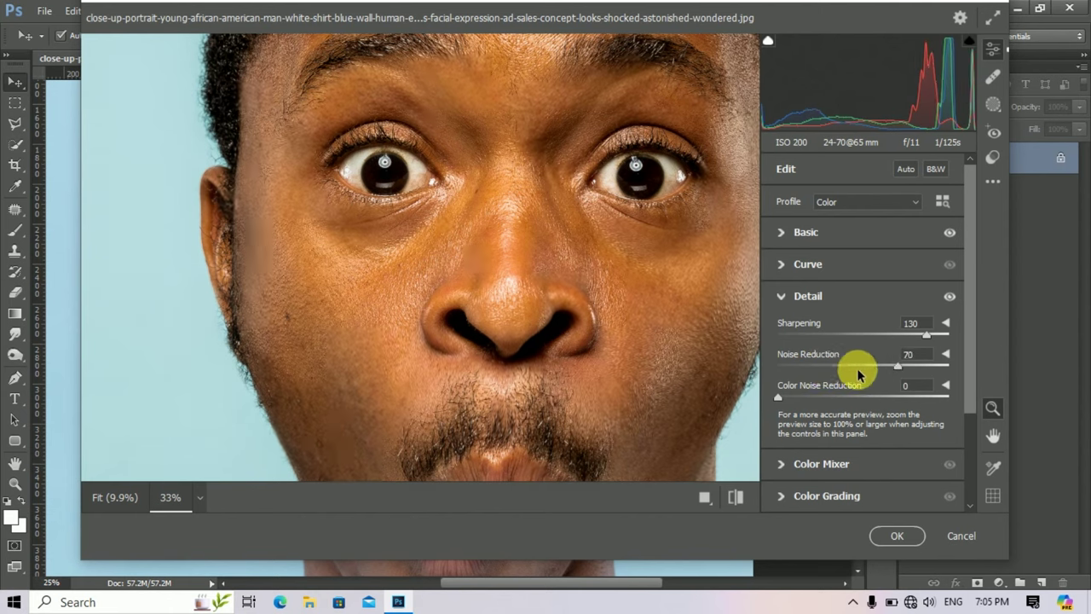
{"action": "left_click", "coordinate": [898, 539]}
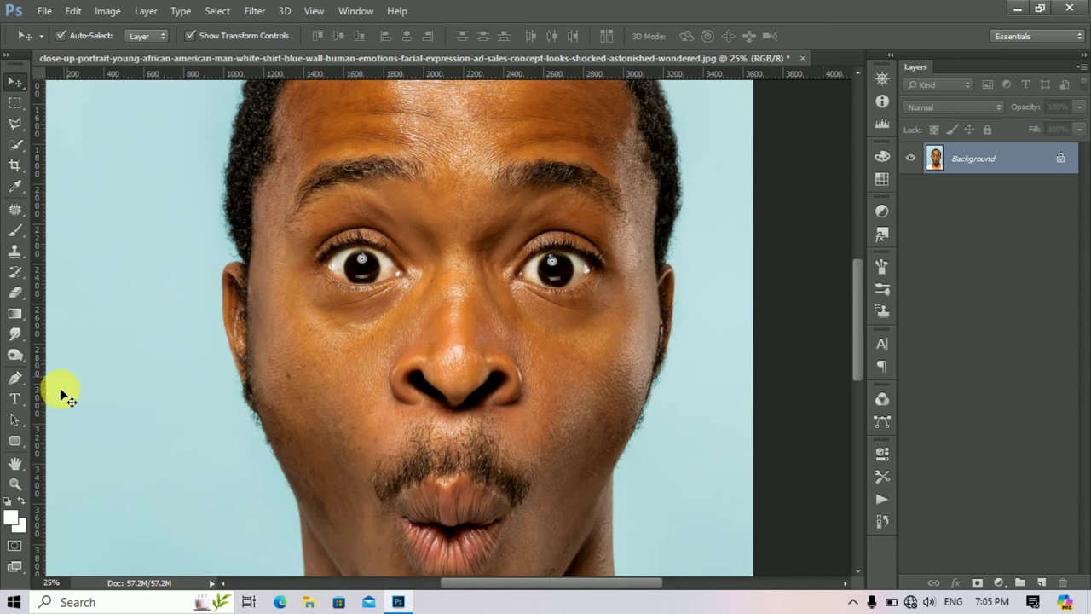
Zoom out on the edited portrait and compare it with the original photo in the image viewer, closing the viewer at the end
{"action": "left_click", "coordinate": [15, 486]}
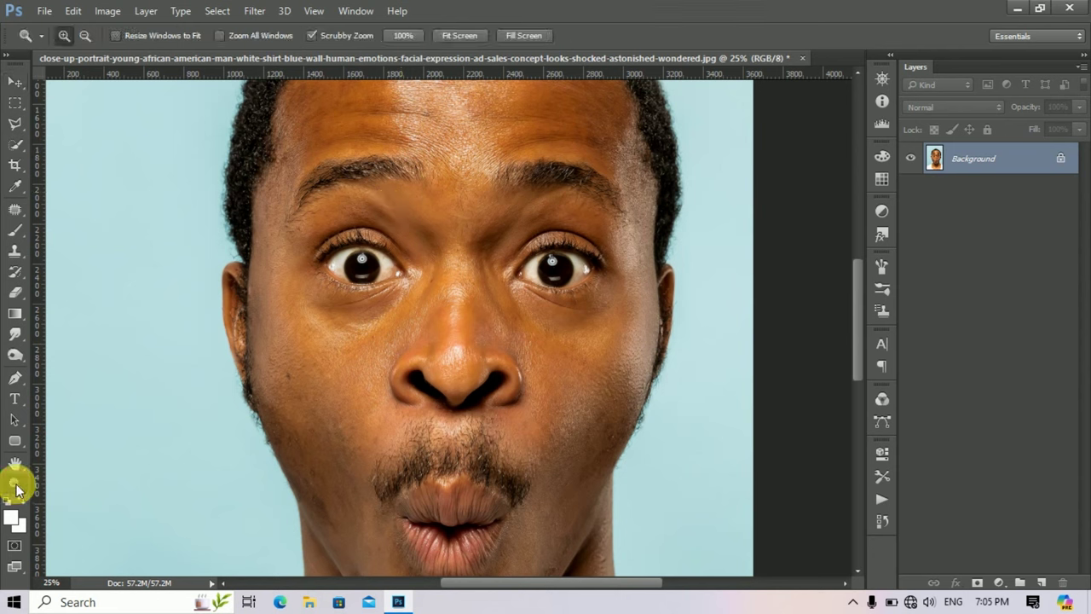
{"action": "left_click", "coordinate": [85, 34]}
{"action": "left_click", "coordinate": [493, 314]}
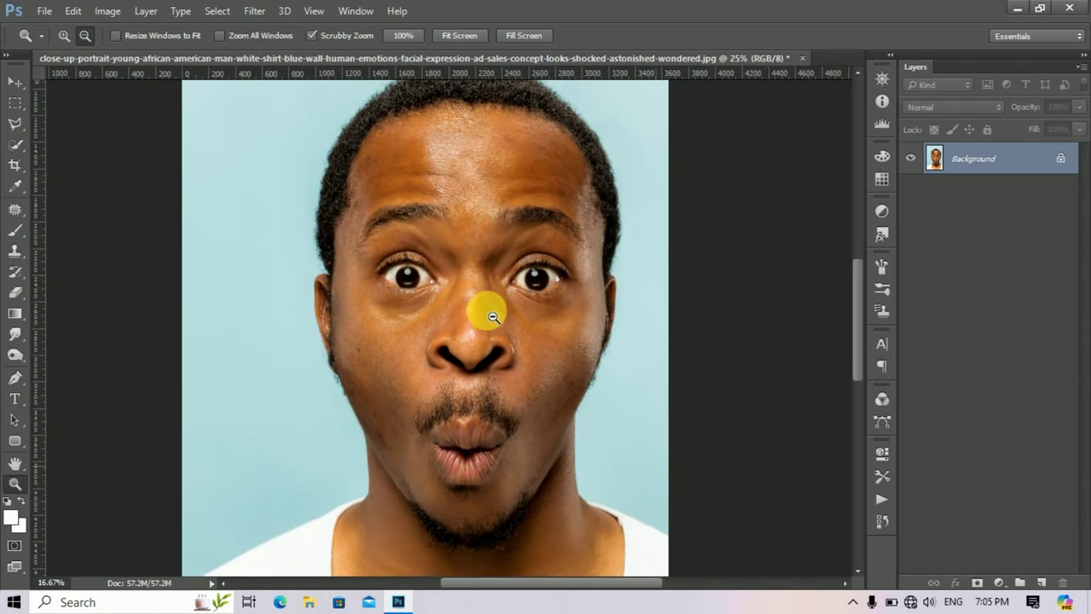
{"action": "left_click", "coordinate": [15, 82]}
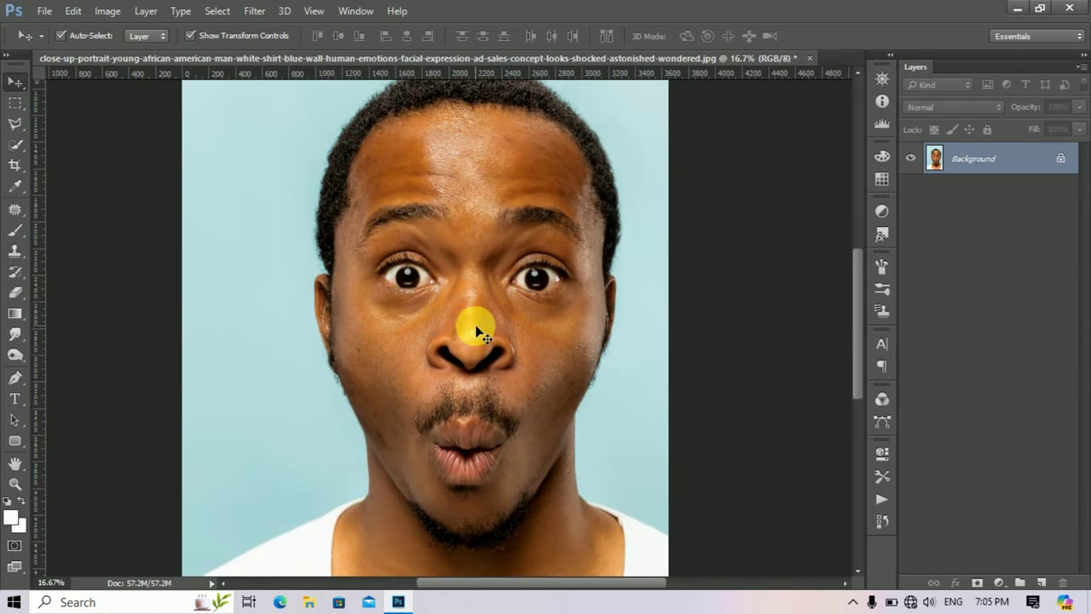
{"action": "left_click", "coordinate": [310, 602]}
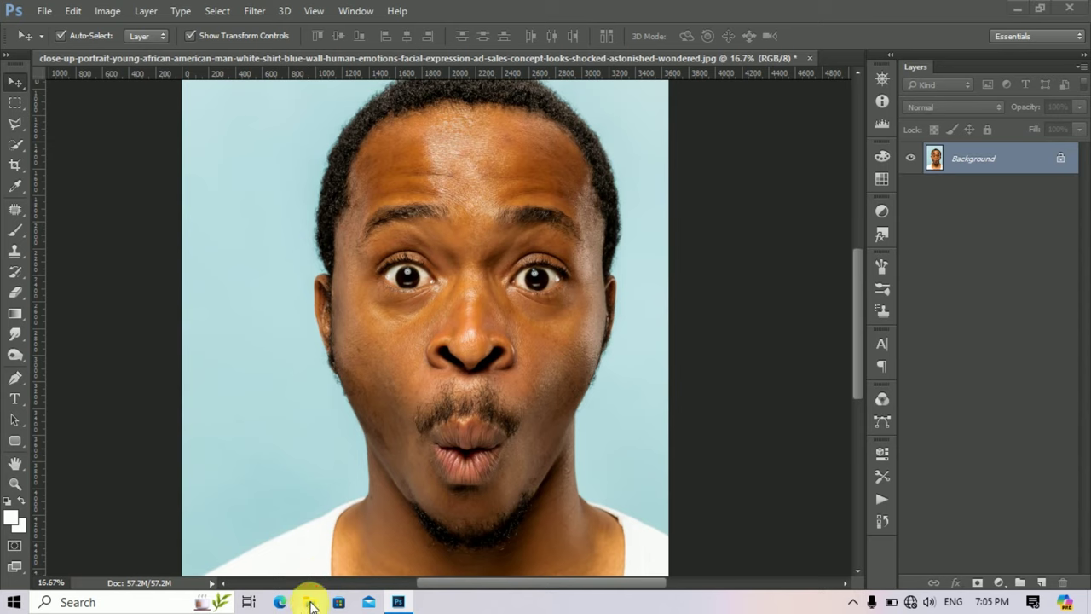
{"action": "left_click_drag", "start_coordinate": [504, 12], "coordinate": [838, 44]}
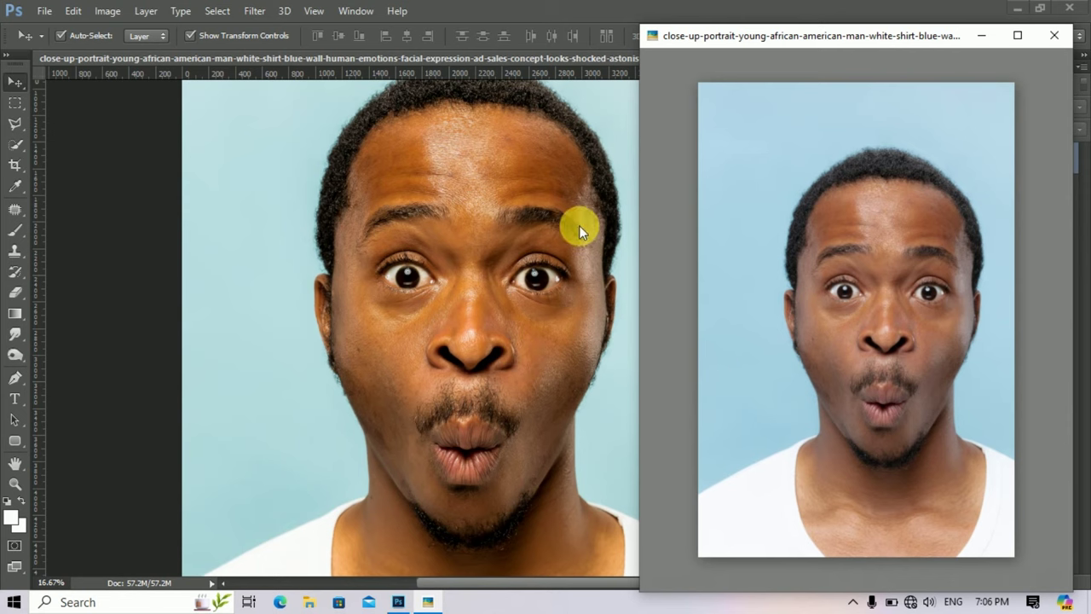
{"action": "left_click", "coordinate": [1051, 35]}
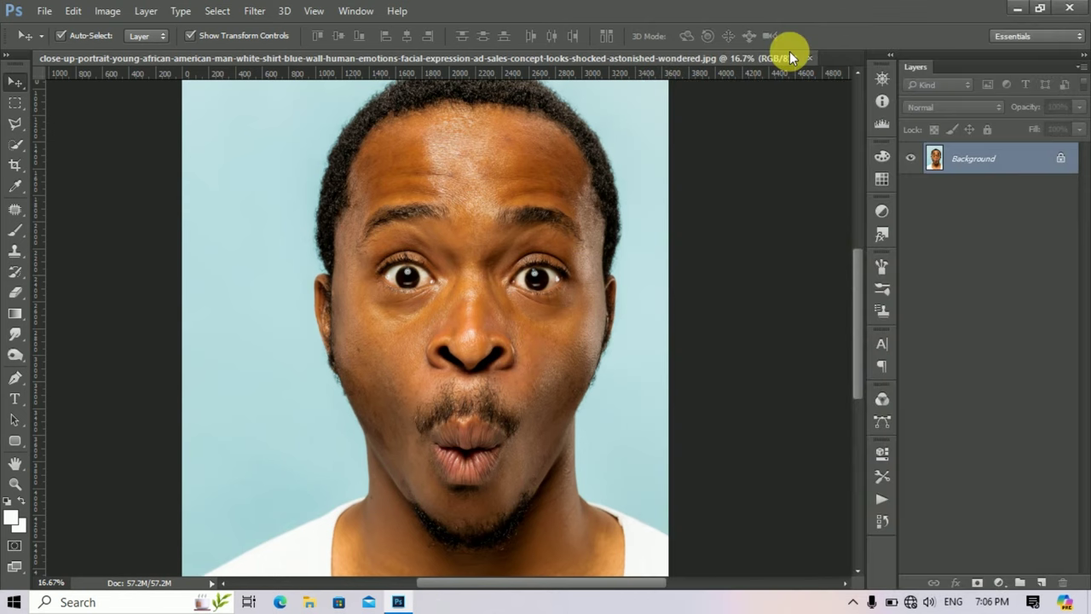
Close the man's portrait without saving, then open 22997364_m-opt.jpg and dock its window as a tab
{"action": "left_click", "coordinate": [806, 58]}
{"action": "left_click", "coordinate": [552, 238]}
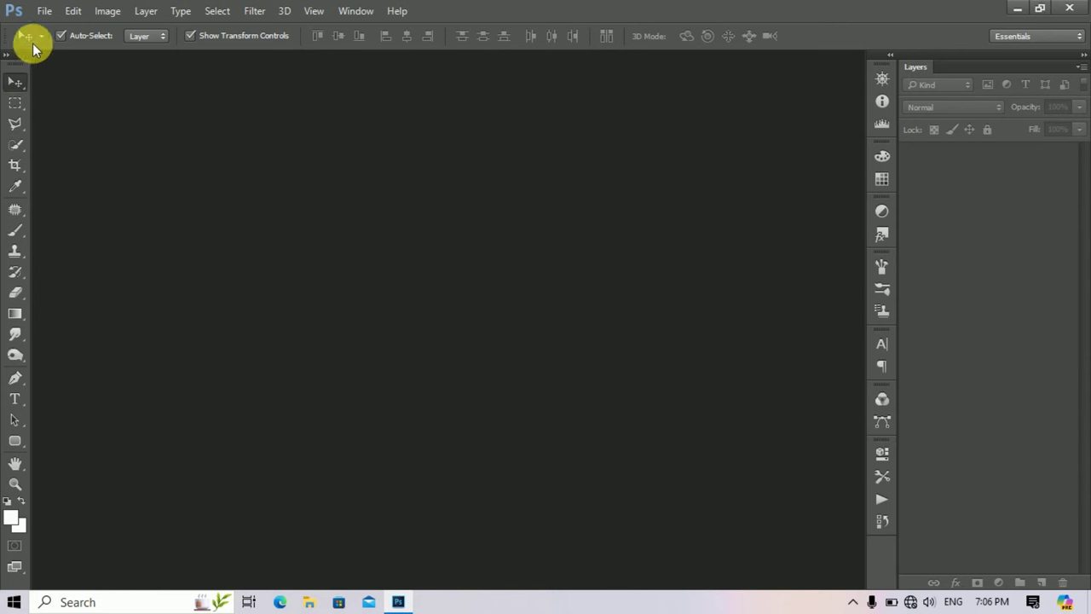
{"action": "left_click", "coordinate": [45, 12]}
{"action": "left_click", "coordinate": [56, 41]}
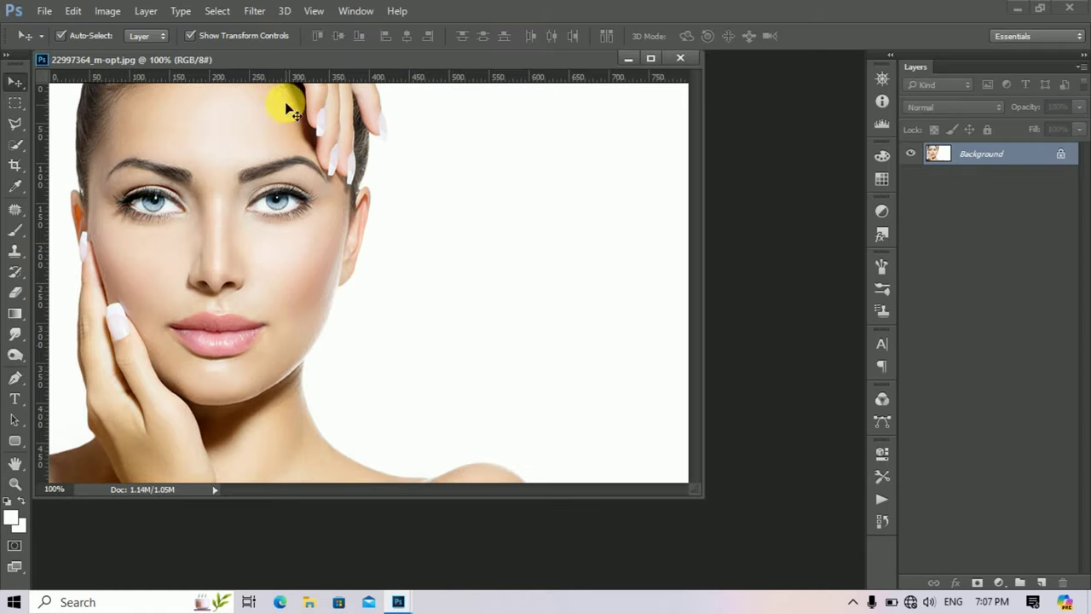
{"action": "left_click_drag", "start_coordinate": [310, 60], "coordinate": [370, 79]}
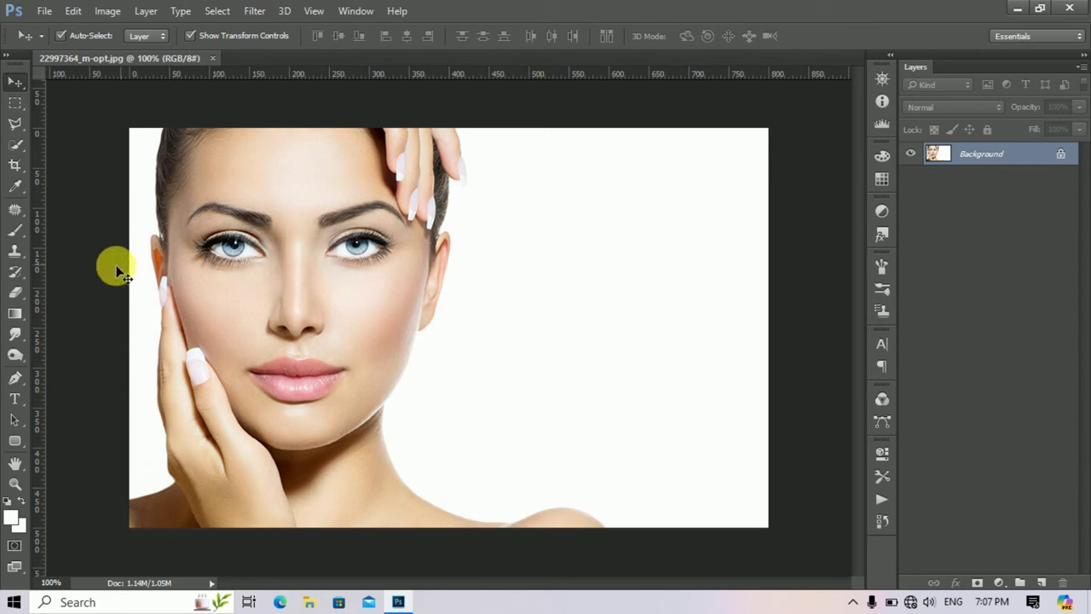
Erase the white background on both sides of the woman with the Magic Eraser Tool and return to the Move tool
{"action": "left_click", "coordinate": [19, 297]}
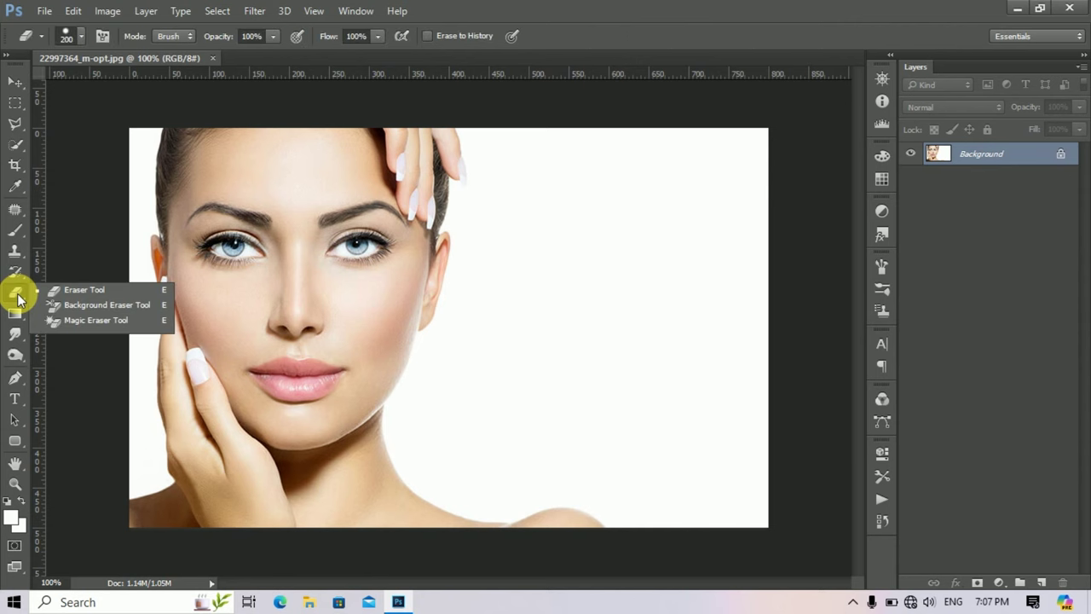
{"action": "left_click", "coordinate": [98, 322]}
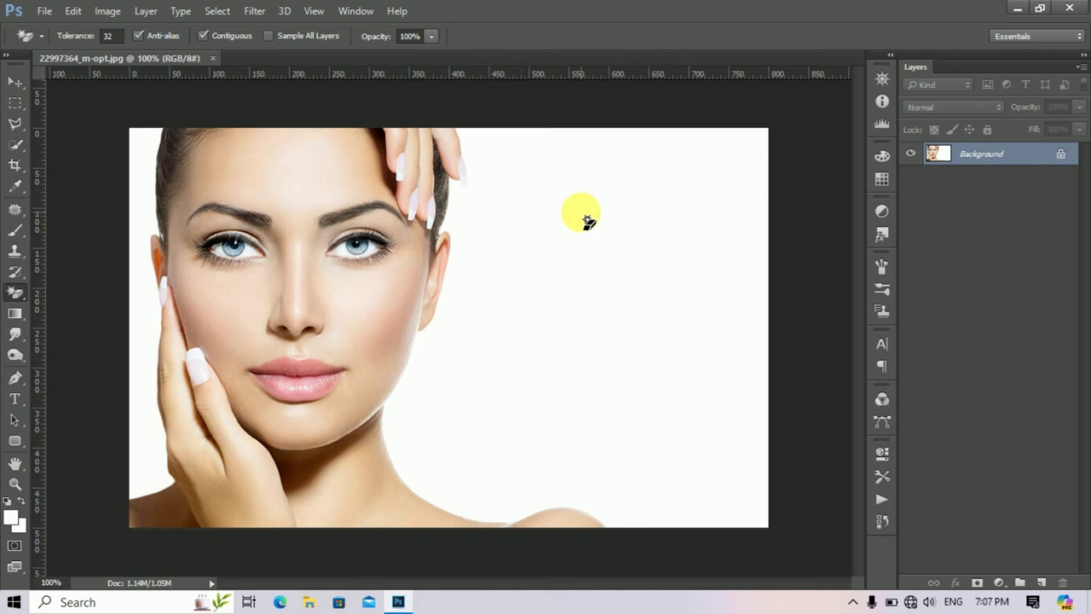
{"action": "left_click", "coordinate": [625, 261]}
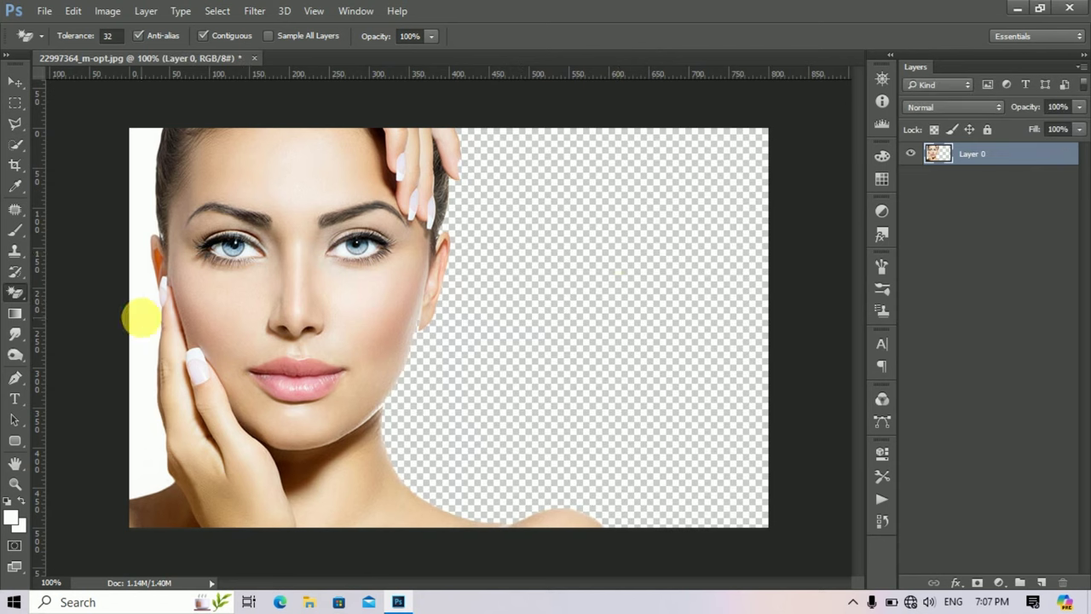
{"action": "left_click", "coordinate": [140, 318]}
{"action": "left_click", "coordinate": [15, 81]}
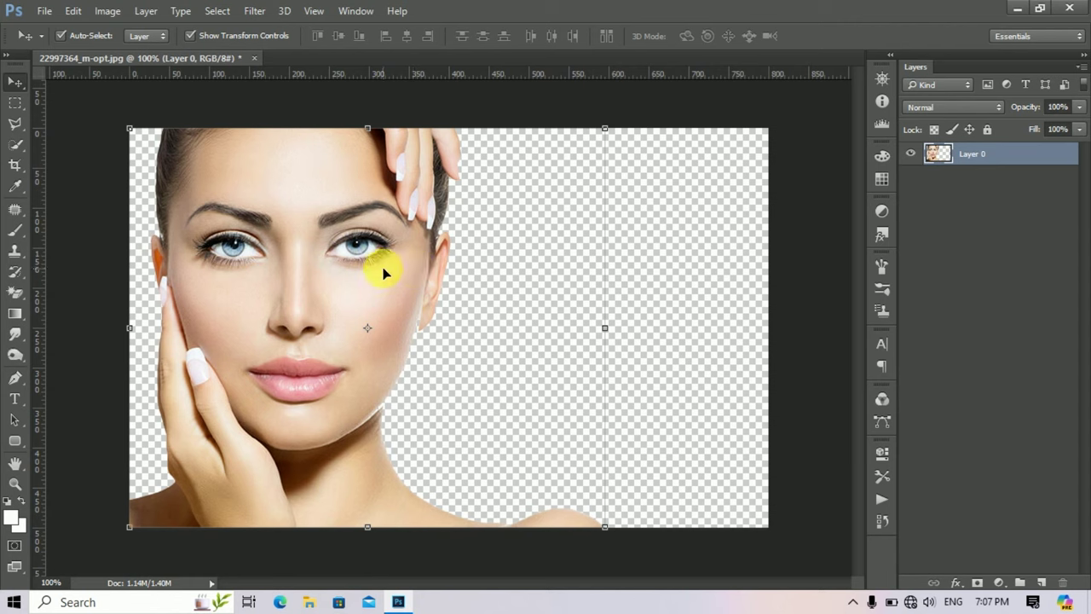
Open the macos-big-sur-apple-layers-fluidic-colorful wallpaper from the Downloads folder
{"action": "left_click", "coordinate": [42, 11]}
{"action": "left_click", "coordinate": [56, 44]}
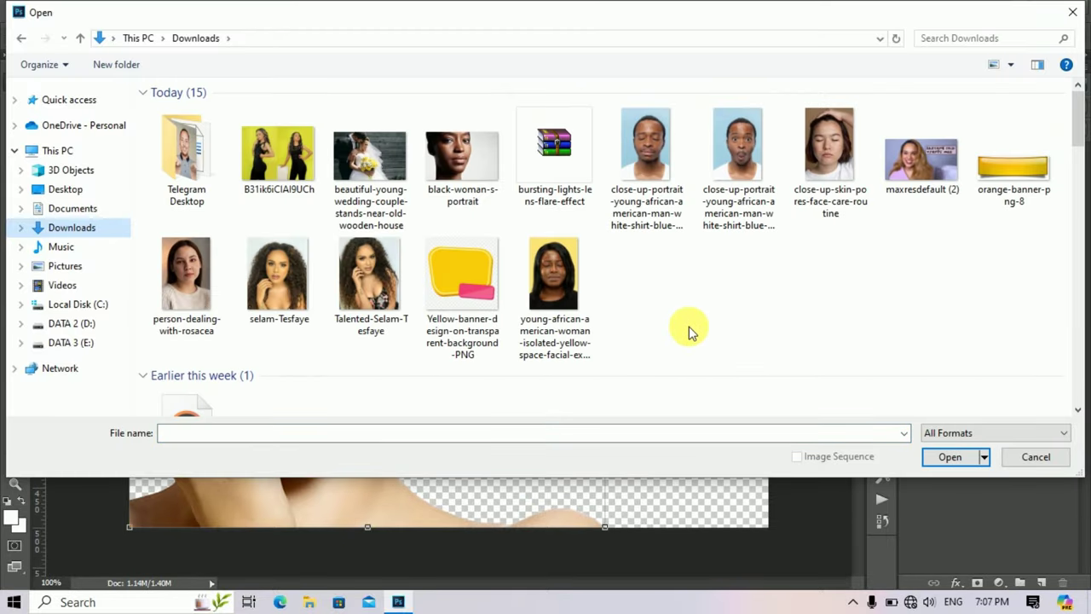
{"action": "scroll", "coordinate": [767, 315], "scroll_direction": "down", "scroll_amount": 3}
{"action": "left_click_drag", "start_coordinate": [1079, 150], "coordinate": [1077, 171]}
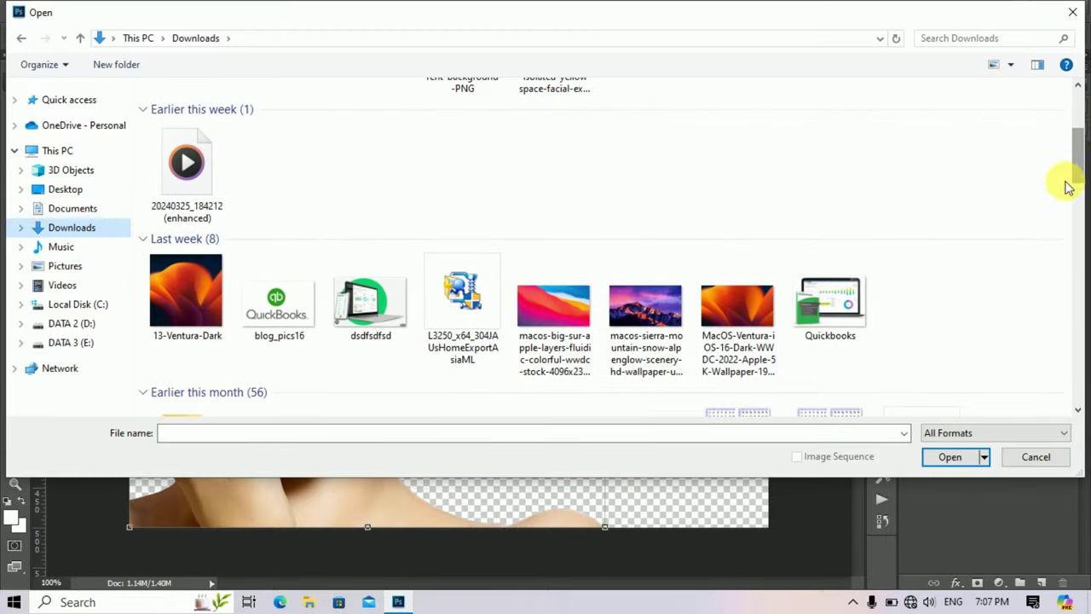
{"action": "double_click", "coordinate": [533, 375]}
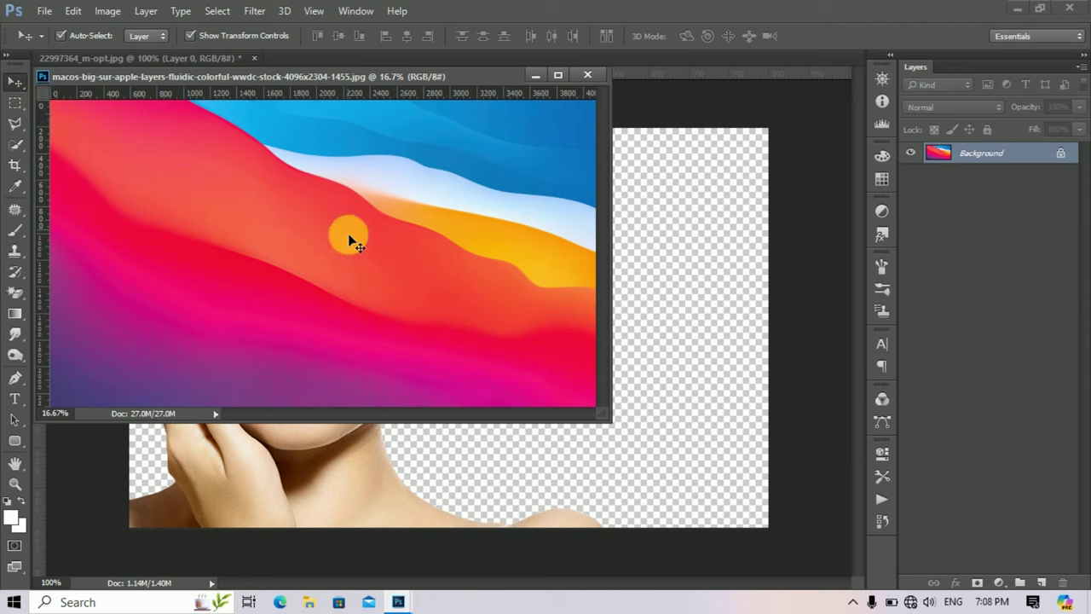
Copy the wallpaper into the woman's document, close the source file, and scale it to about 93% width and 88% height, covering the canvas
{"action": "left_click_drag", "start_coordinate": [191, 178], "coordinate": [729, 271]}
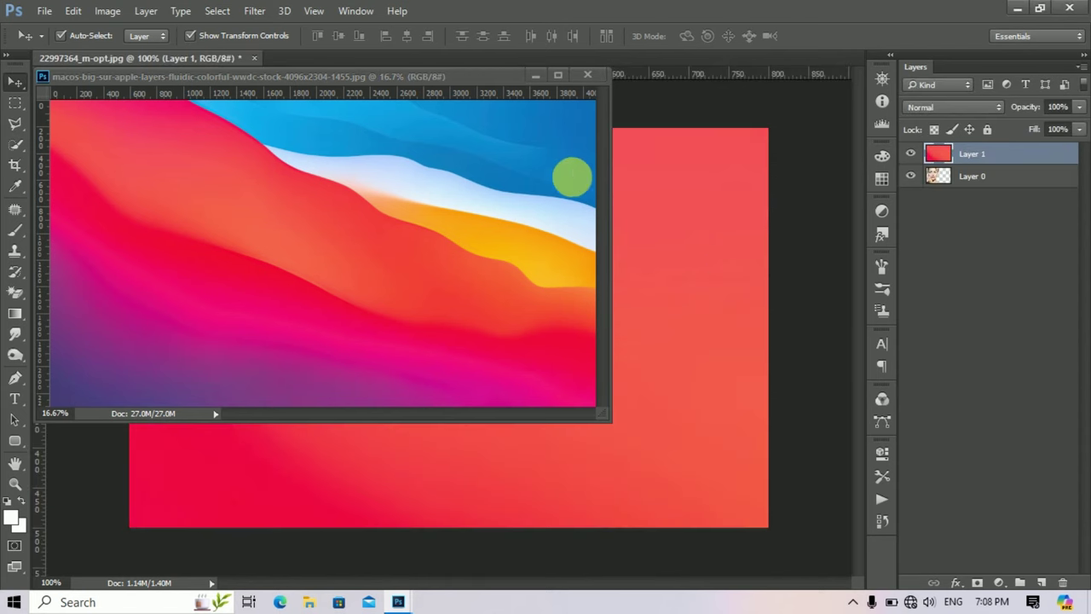
{"action": "left_click", "coordinate": [589, 74]}
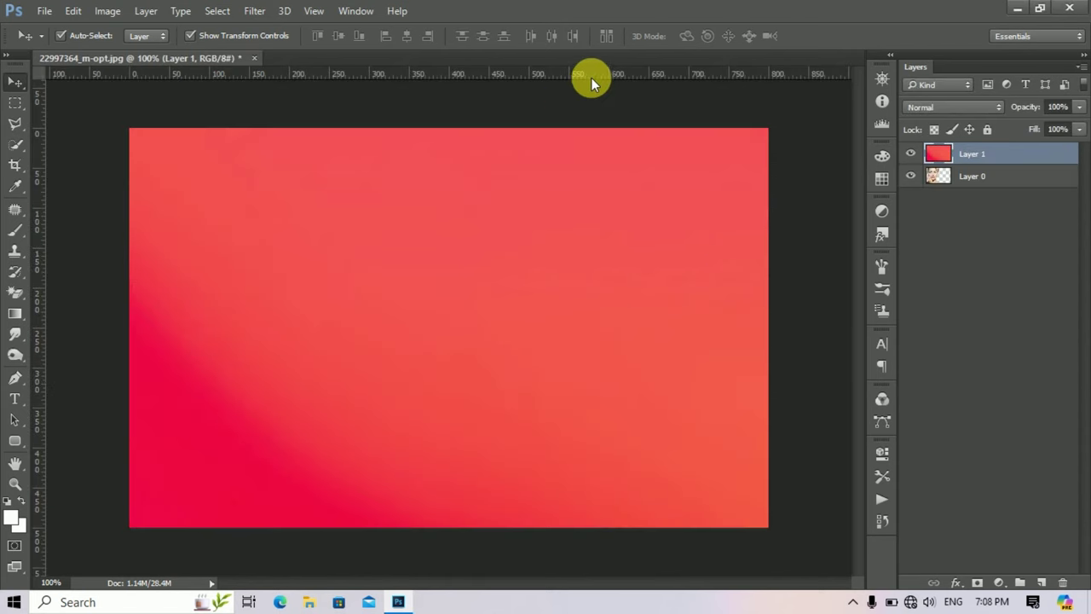
{"action": "left_click_drag", "start_coordinate": [328, 209], "coordinate": [445, 320]}
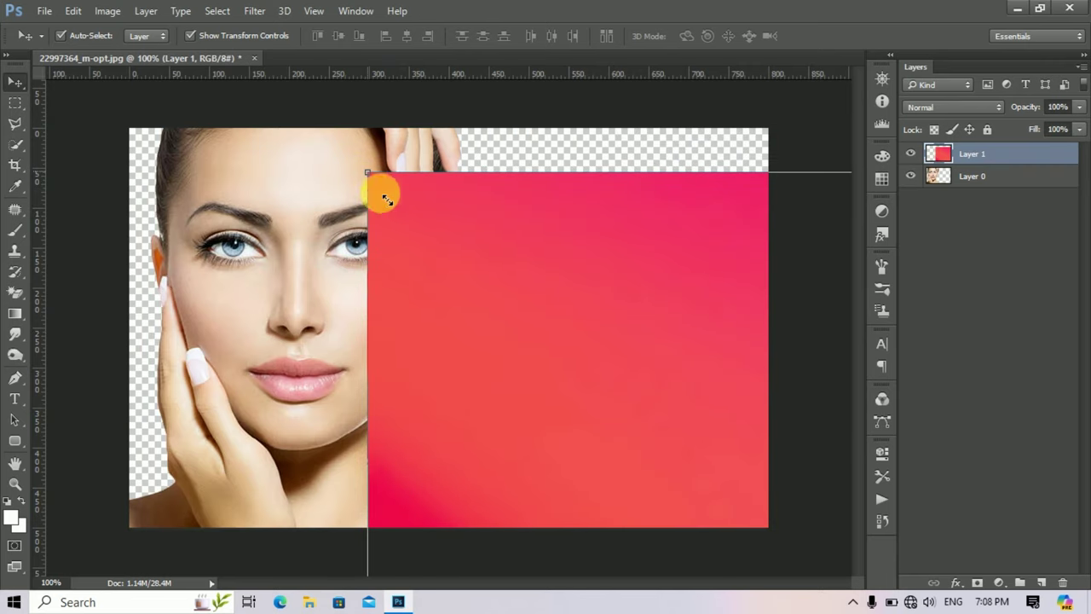
{"action": "left_click_drag", "start_coordinate": [371, 175], "coordinate": [173, 151]}
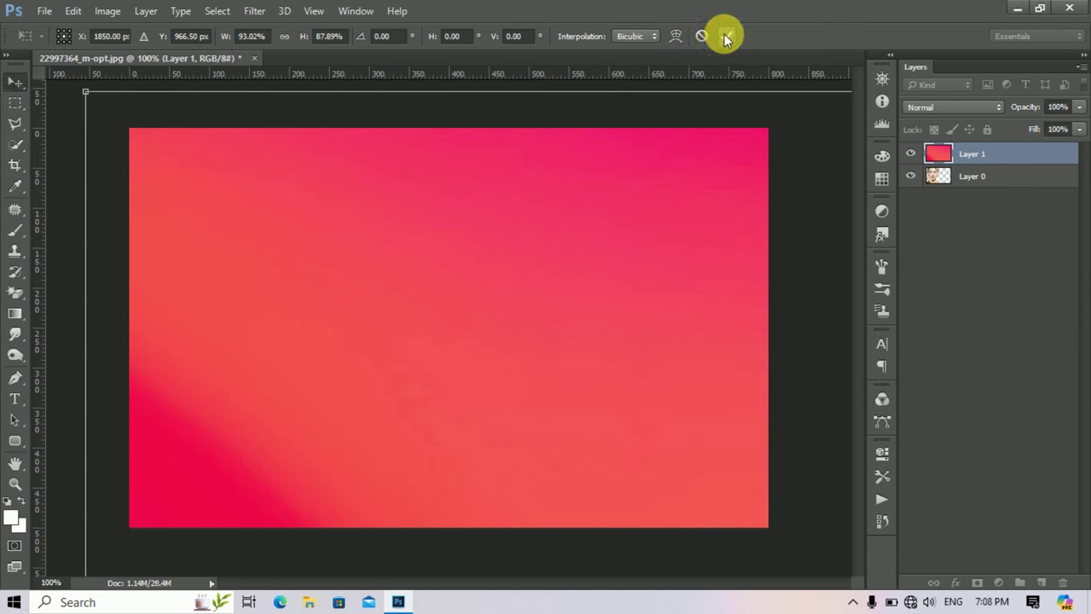
{"action": "left_click", "coordinate": [724, 36]}
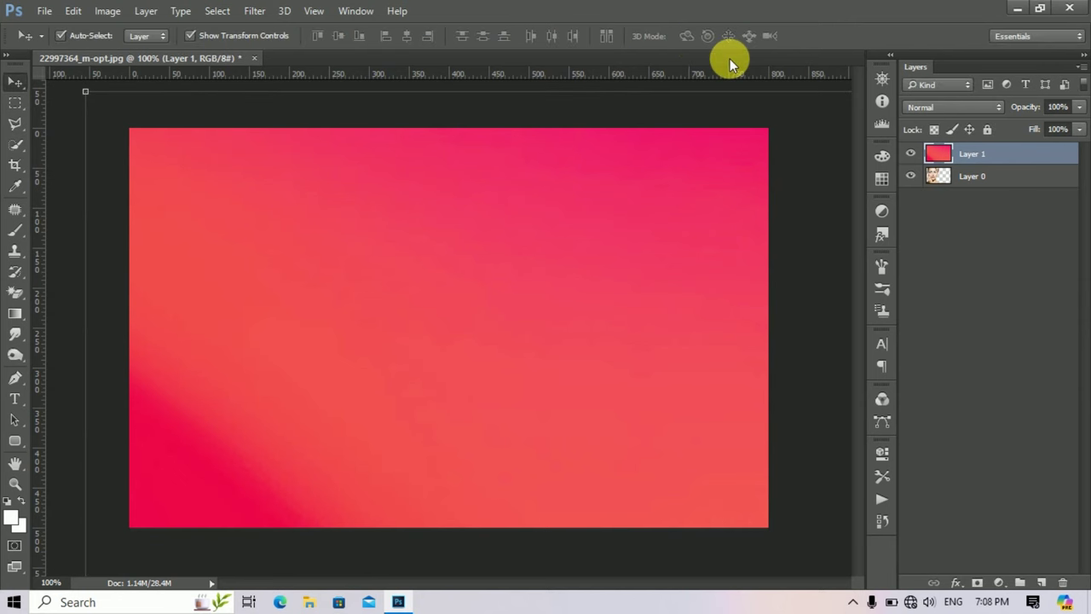
Move the wallpaper Layer 1 below Layer 0 so it forms the woman's background, and select Layer 0
{"action": "left_click", "coordinate": [978, 180]}
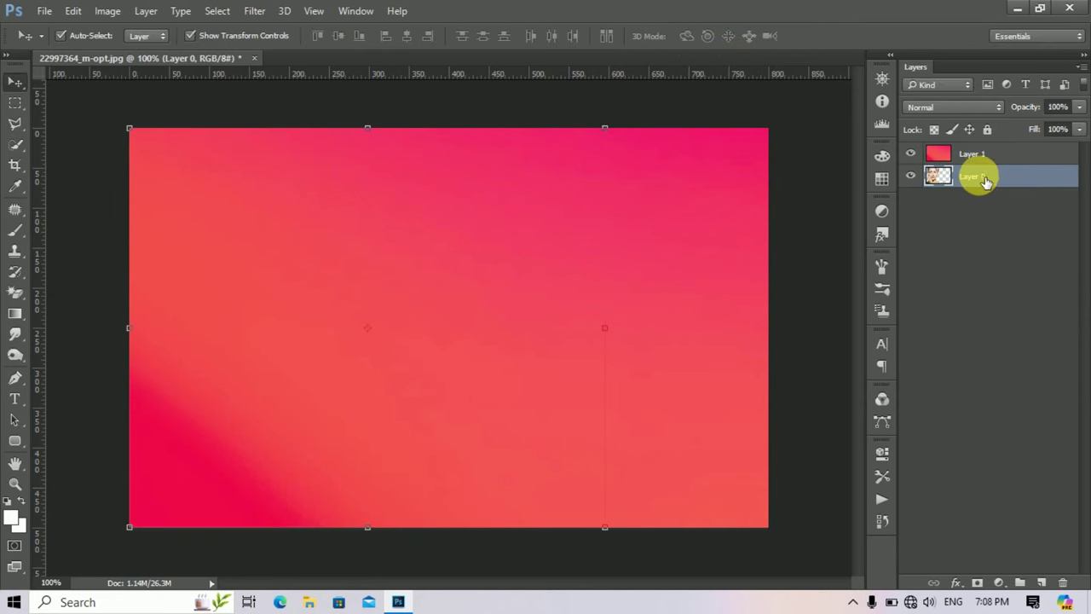
{"action": "left_click", "coordinate": [977, 154]}
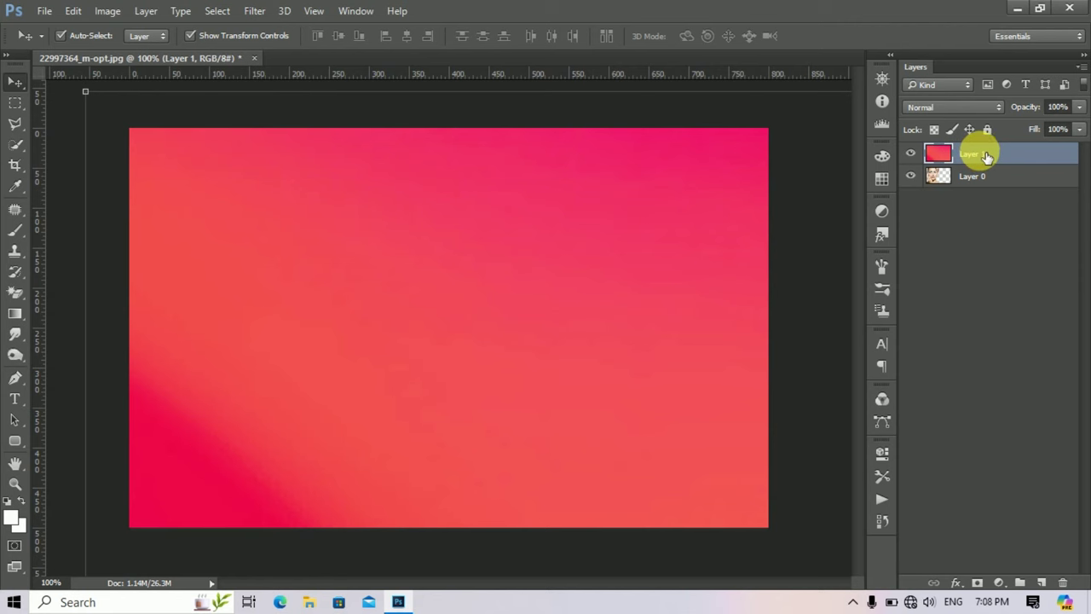
{"action": "left_click_drag", "start_coordinate": [987, 156], "coordinate": [984, 204]}
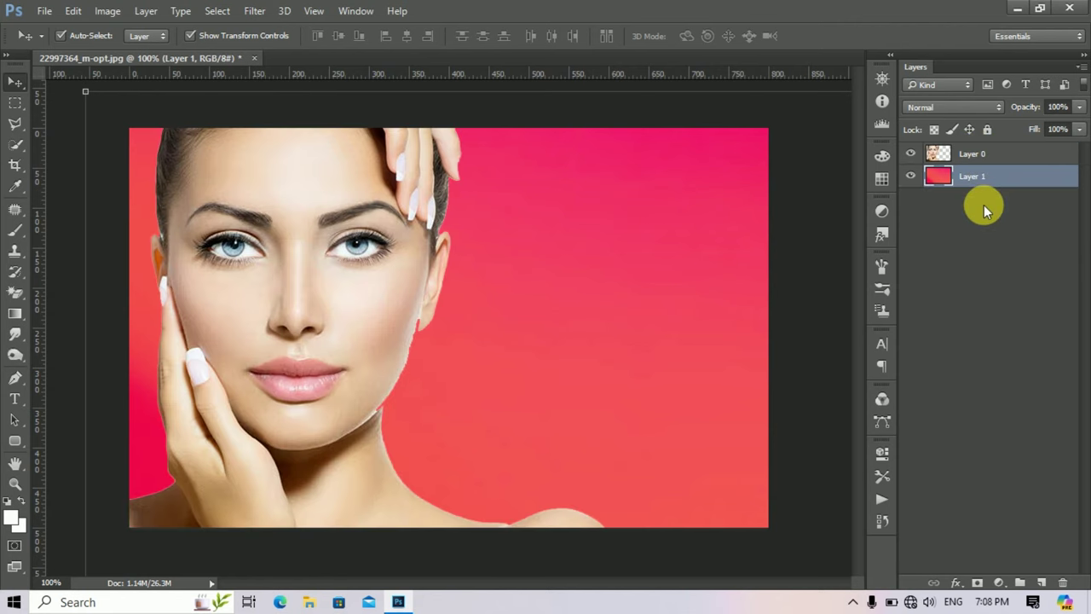
{"action": "mouse_move", "coordinate": [370, 296]}
{"action": "left_mouse_down"}
{"action": "mouse_move", "coordinate": [358, 273]}
{"action": "mouse_move", "coordinate": [359, 288]}
{"action": "left_mouse_up"}
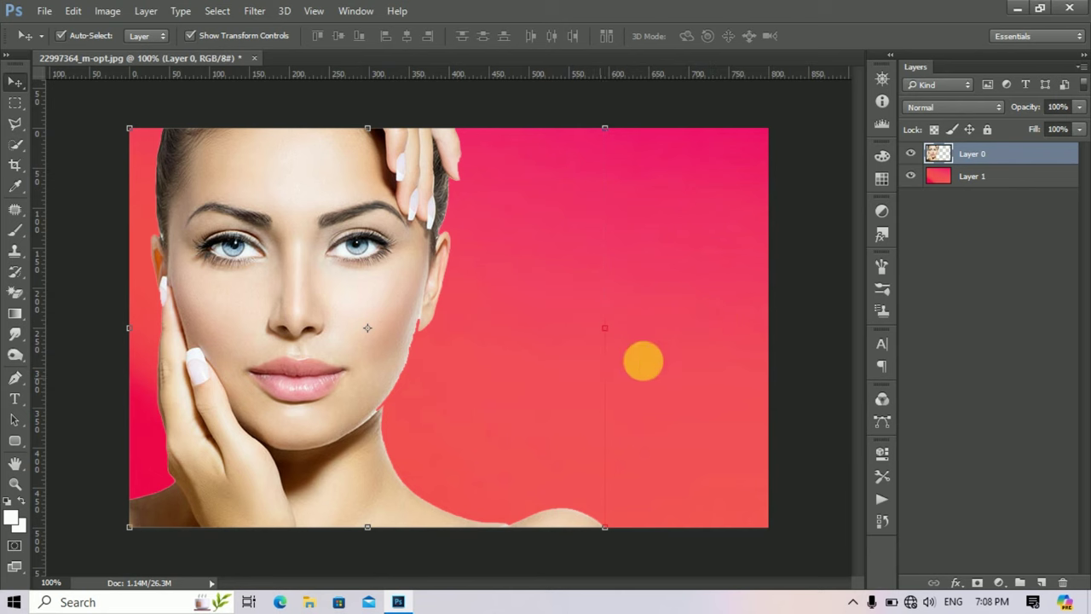
Close the woman's composite without saving and open beautiful-young-wedding-couple-stands-near-old-wooden-house.jpg from Downloads
{"action": "left_click", "coordinate": [254, 58]}
{"action": "left_click", "coordinate": [540, 239]}
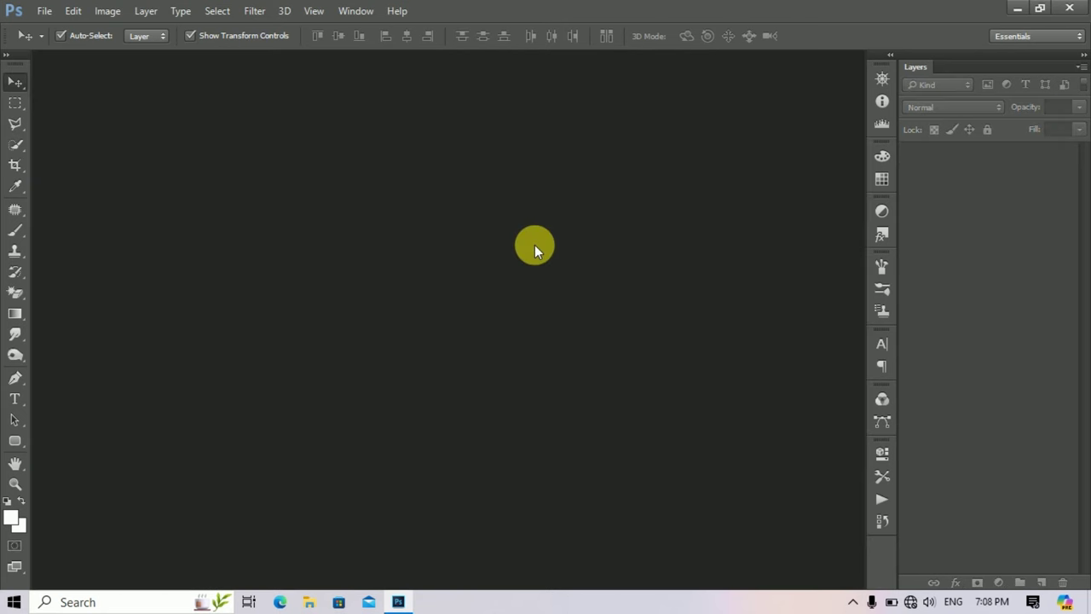
{"action": "left_click", "coordinate": [45, 12]}
{"action": "left_click", "coordinate": [57, 46]}
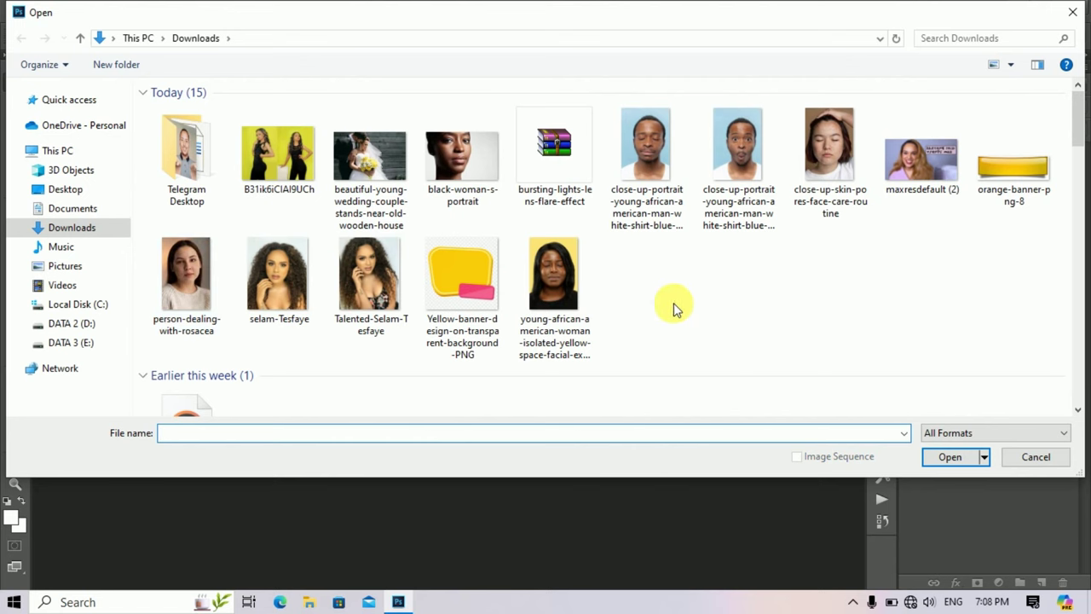
{"action": "double_click", "coordinate": [370, 156]}
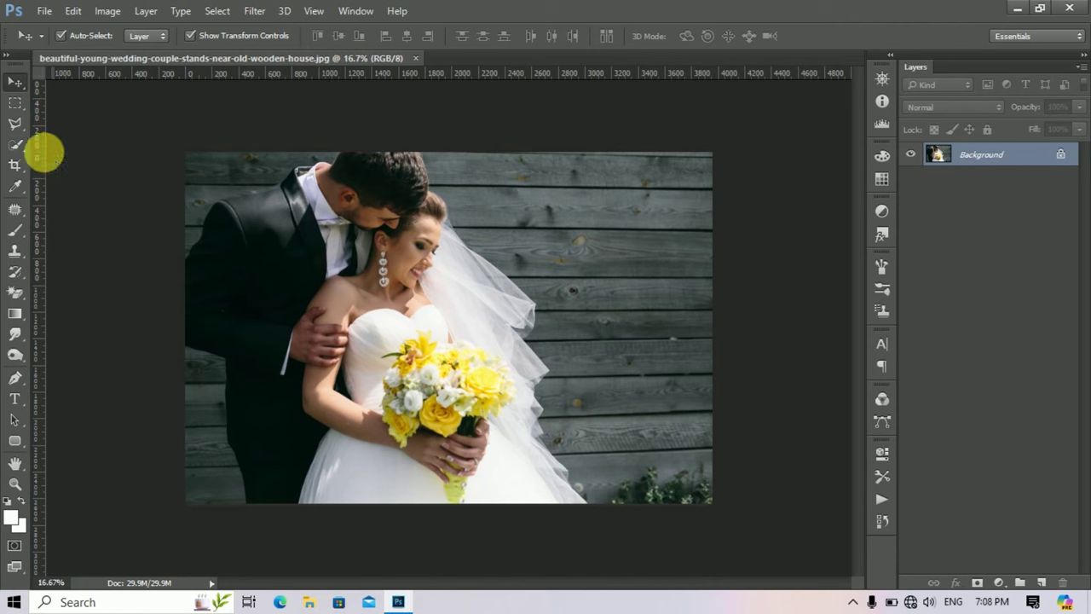
Select the bride and groom with the Quick Selection Tool in add-to-selection mode
{"action": "left_click", "coordinate": [17, 142]}
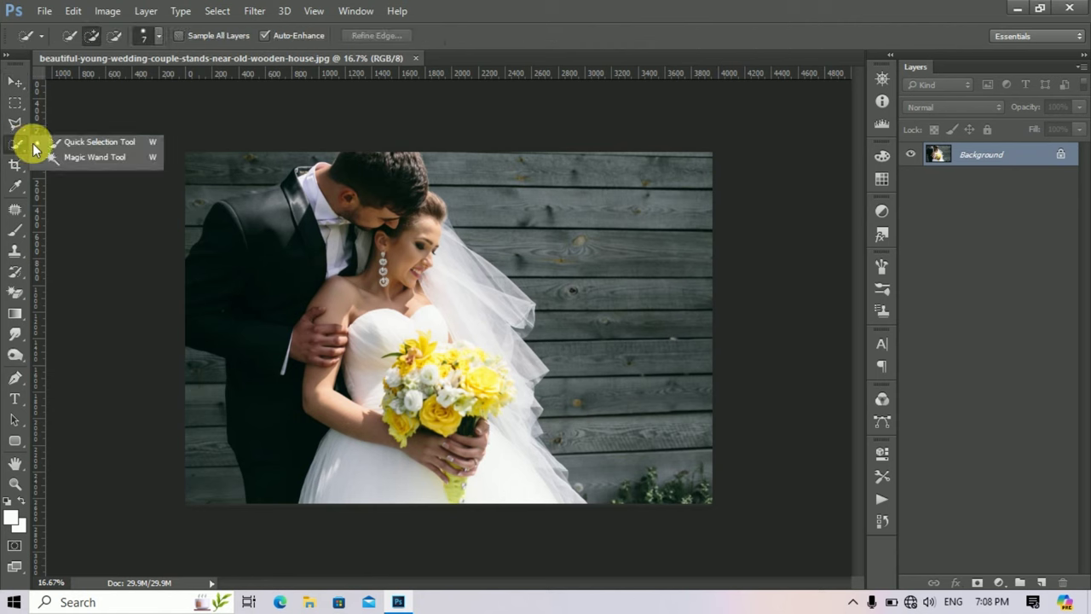
{"action": "left_click", "coordinate": [81, 143]}
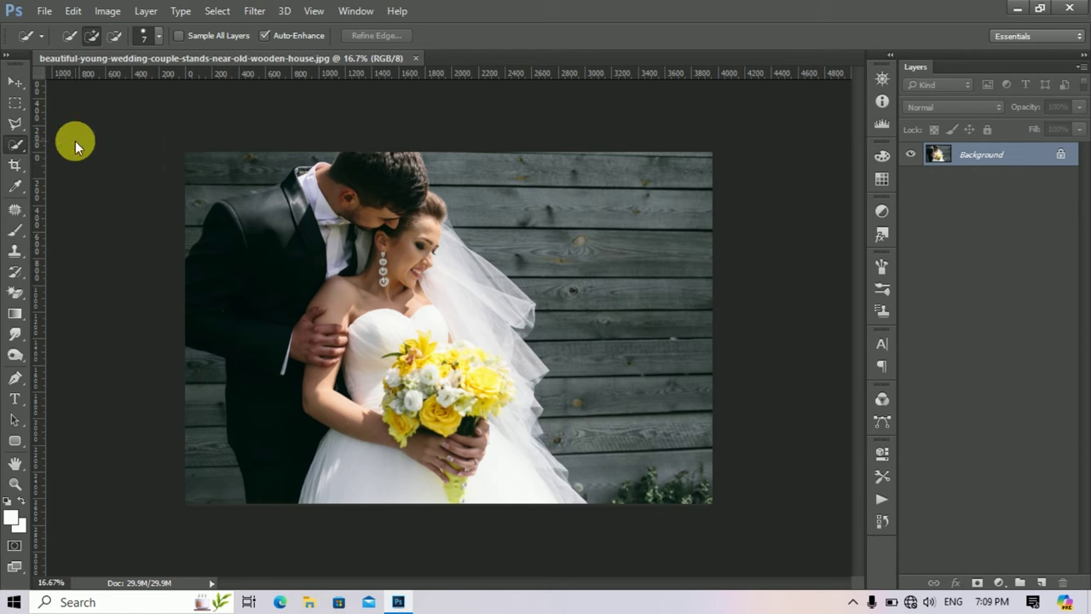
{"action": "left_click", "coordinate": [95, 37]}
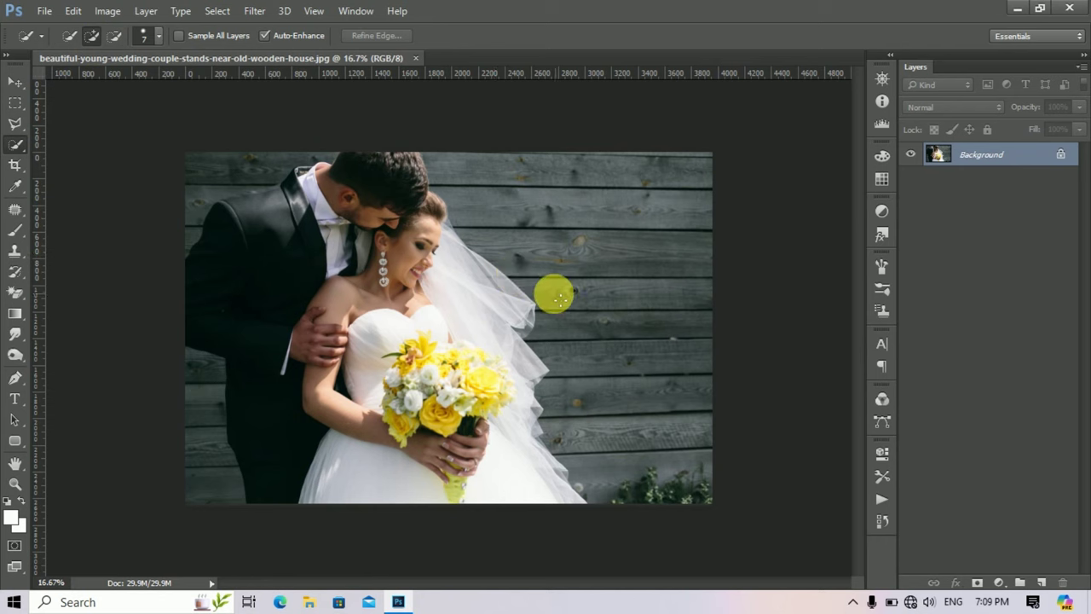
{"action": "mouse_move", "coordinate": [432, 195]}
{"action": "left_mouse_down"}
{"action": "mouse_move", "coordinate": [387, 170]}
{"action": "mouse_move", "coordinate": [260, 234]}
{"action": "mouse_move", "coordinate": [219, 274]}
{"action": "mouse_move", "coordinate": [275, 324]}
{"action": "mouse_move", "coordinate": [280, 446]}
{"action": "mouse_move", "coordinate": [463, 285]}
{"action": "mouse_move", "coordinate": [434, 204]}
{"action": "mouse_move", "coordinate": [410, 199]}
{"action": "mouse_move", "coordinate": [416, 162]}
{"action": "mouse_move", "coordinate": [425, 181]}
{"action": "left_mouse_up"}
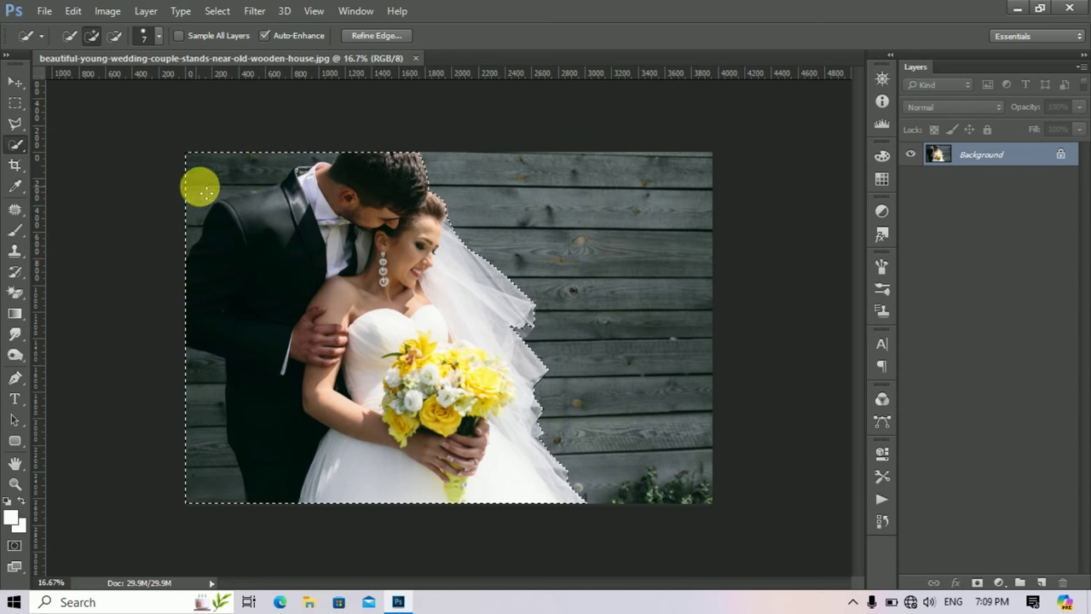
Subtract the wooden wall areas above the groom's shoulder and beside his lower jacket from the quick selection
{"action": "left_click", "coordinate": [114, 35]}
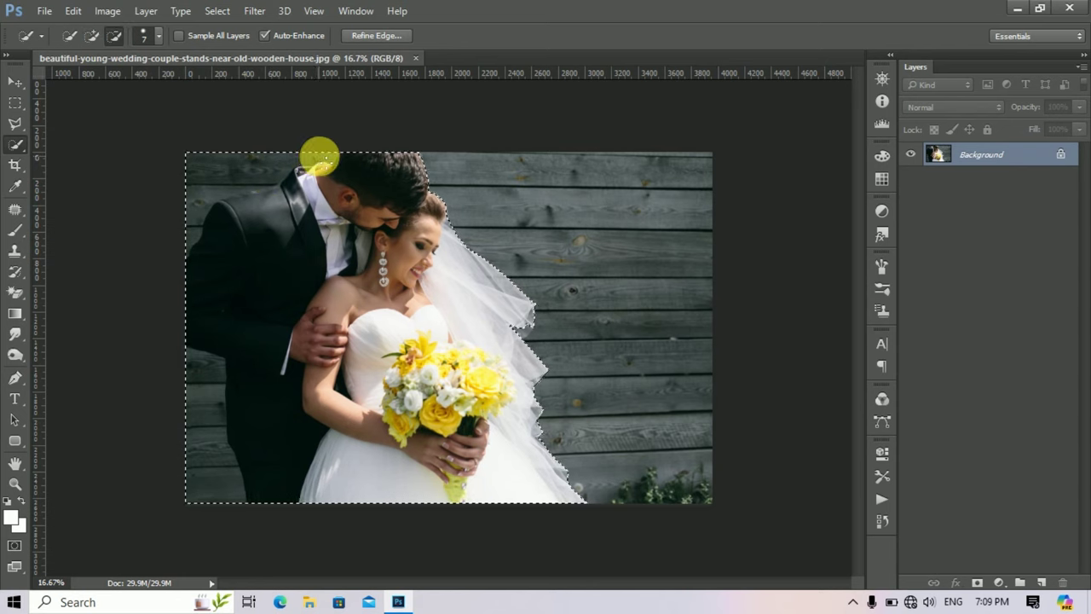
{"action": "mouse_move", "coordinate": [275, 169]}
{"action": "left_mouse_down"}
{"action": "mouse_move", "coordinate": [212, 195]}
{"action": "mouse_move", "coordinate": [190, 227]}
{"action": "left_mouse_up"}
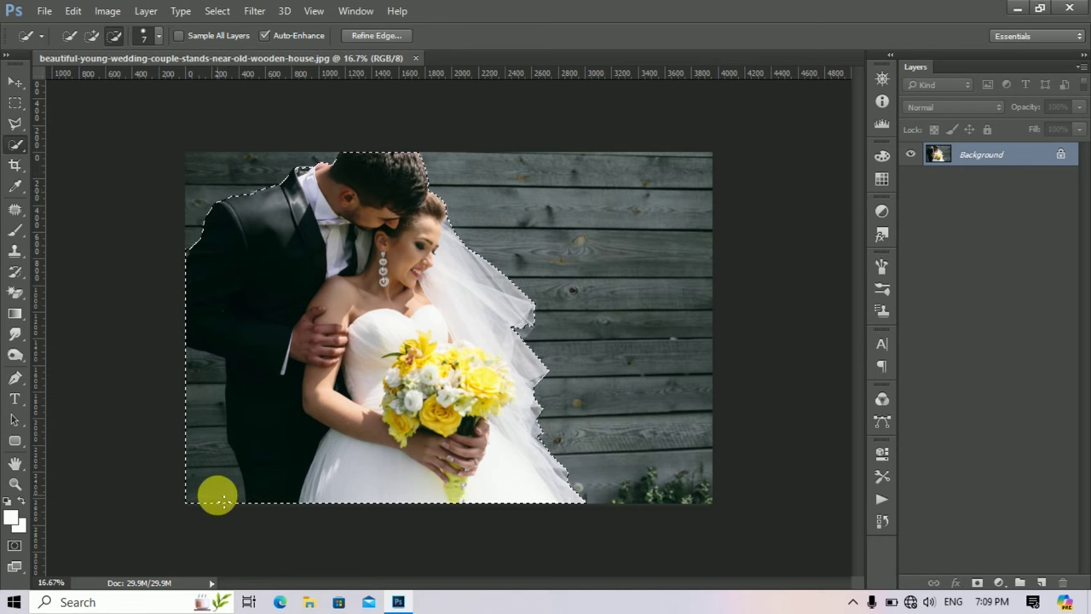
{"action": "mouse_move", "coordinate": [218, 499]}
{"action": "left_mouse_down"}
{"action": "mouse_move", "coordinate": [206, 372]}
{"action": "mouse_move", "coordinate": [210, 457]}
{"action": "left_mouse_up"}
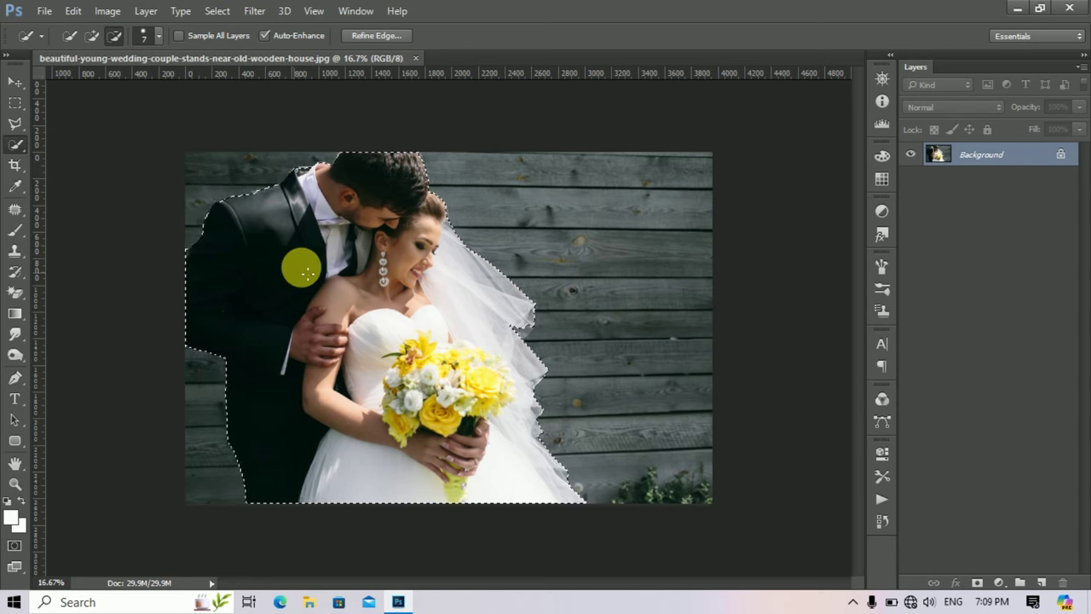
Refine the couple selection's edge with Smooth 35 and output it to a new layer
{"action": "left_click", "coordinate": [392, 36]}
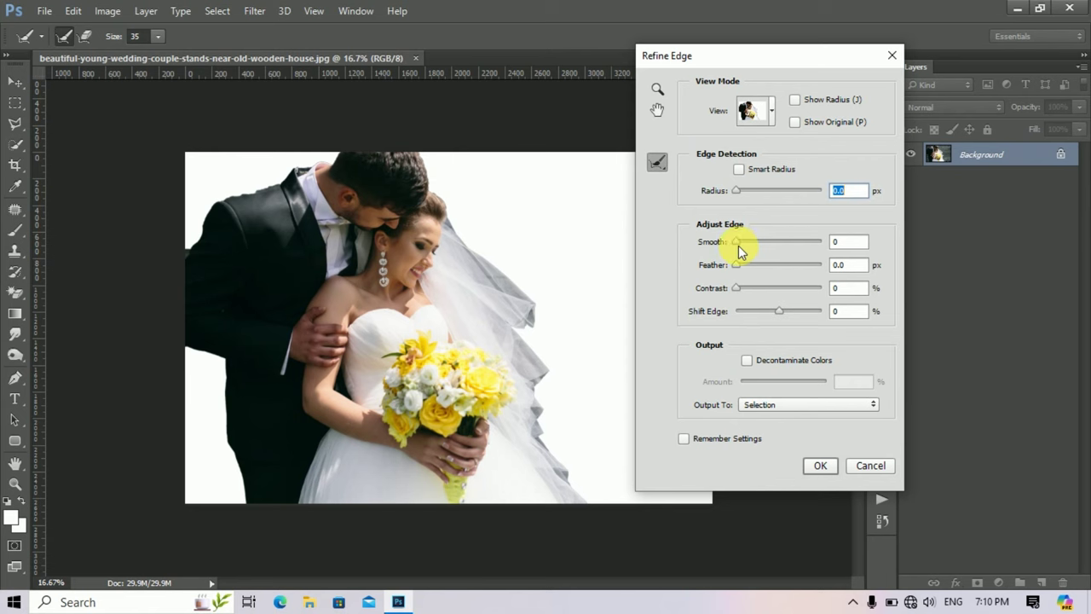
{"action": "left_click_drag", "start_coordinate": [749, 242], "coordinate": [764, 247]}
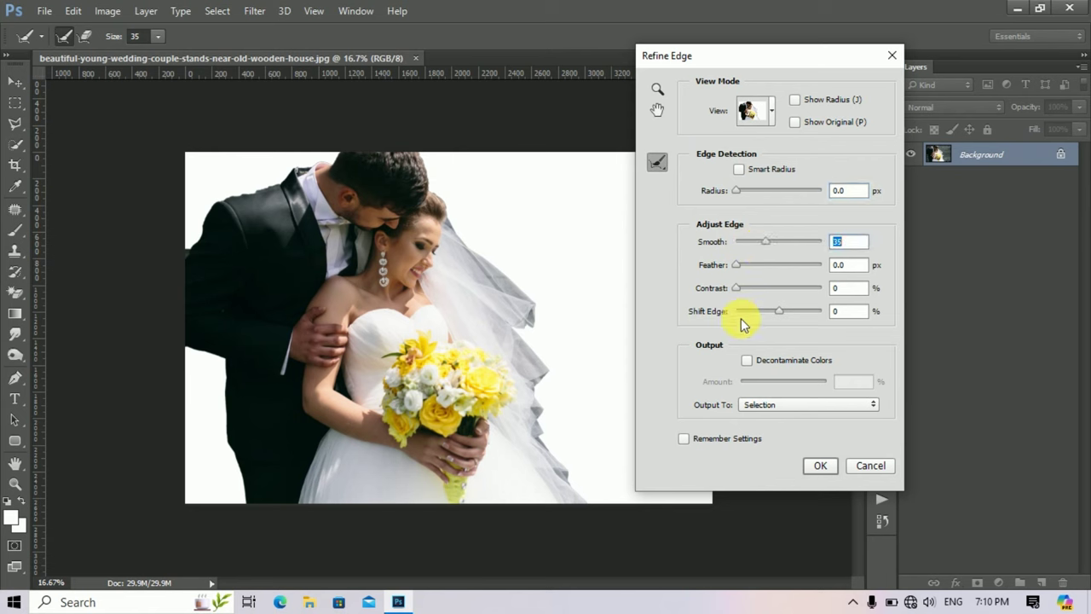
{"action": "left_click", "coordinate": [768, 405]}
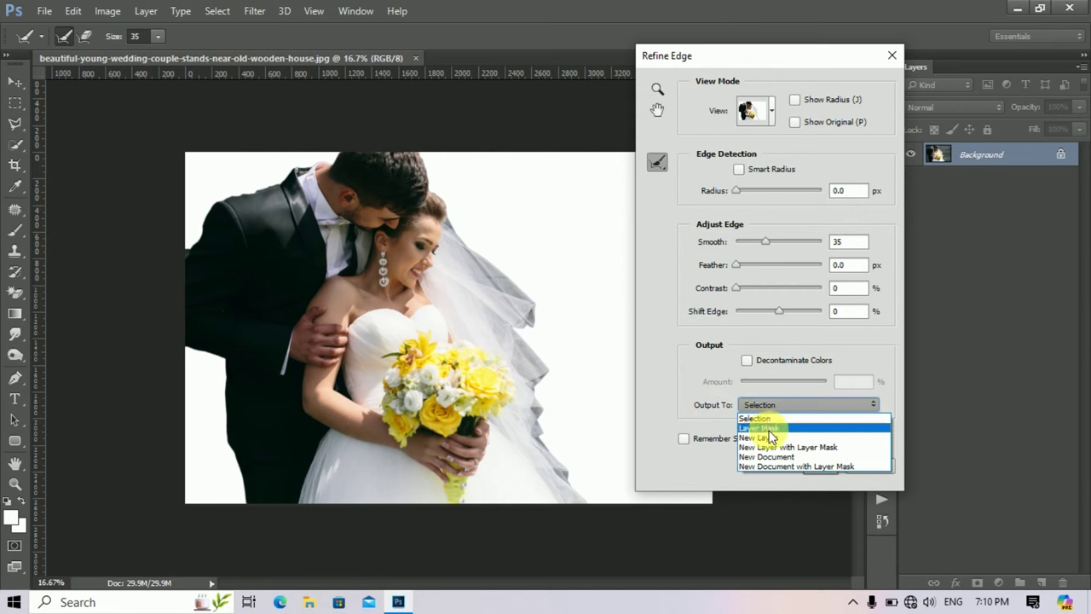
{"action": "left_click", "coordinate": [771, 438]}
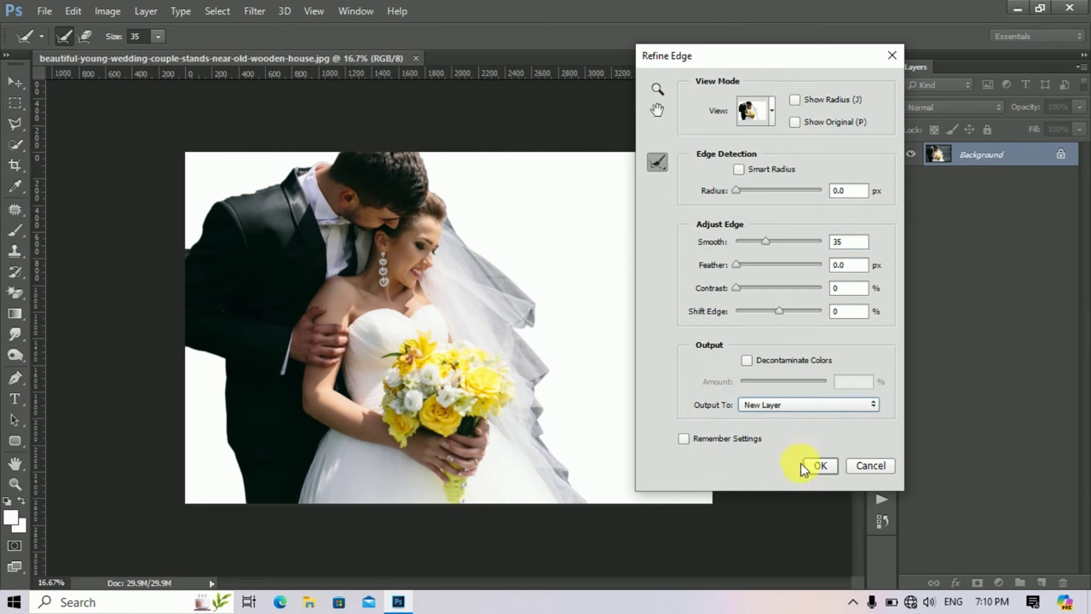
{"action": "left_click", "coordinate": [820, 474]}
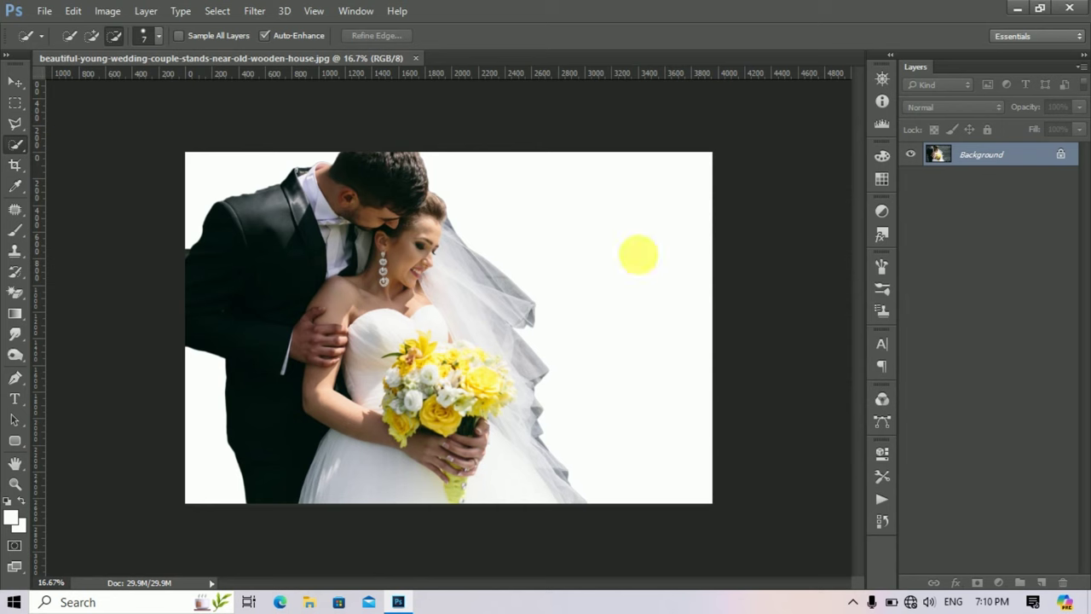
Open the macos-sierra-mountain-snow-alpenglow-scenery wallpaper from the Downloads folder
{"action": "left_click", "coordinate": [16, 82]}
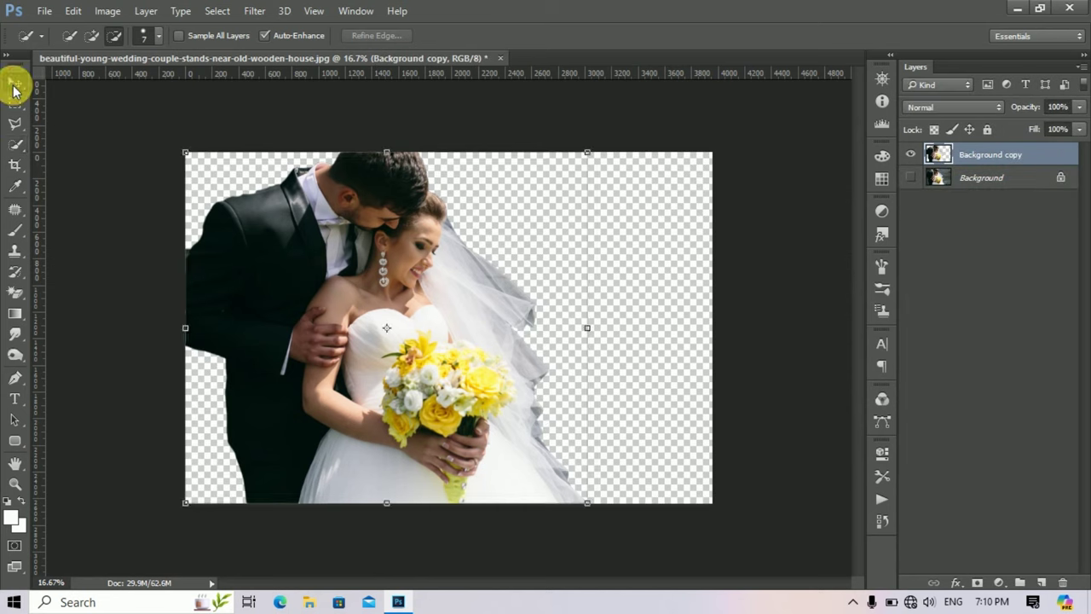
{"action": "left_click", "coordinate": [43, 10]}
{"action": "left_click", "coordinate": [62, 43]}
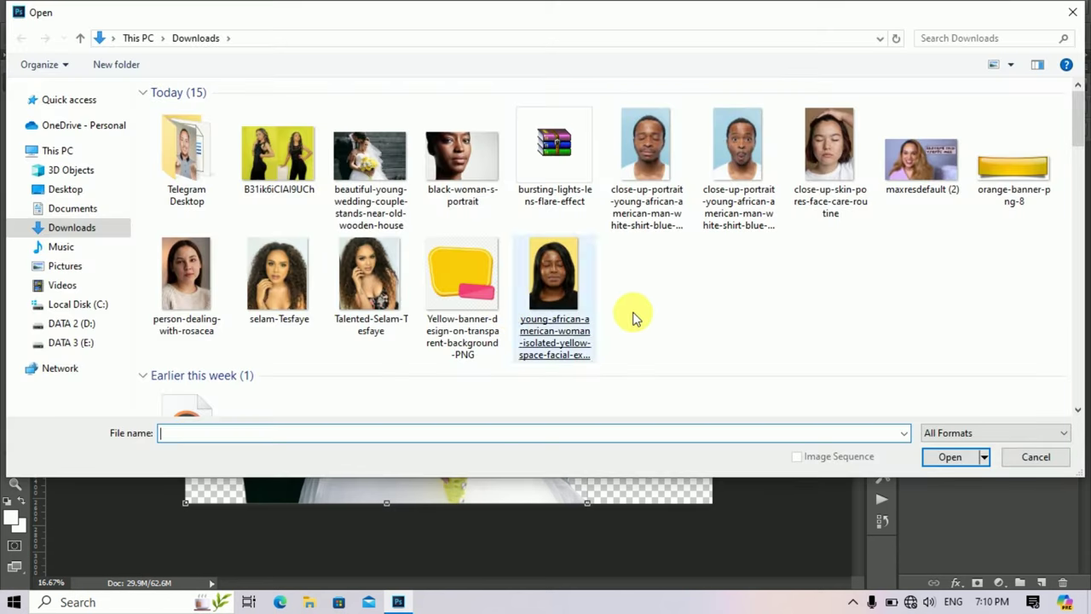
{"action": "left_click_drag", "start_coordinate": [1081, 126], "coordinate": [1080, 171]}
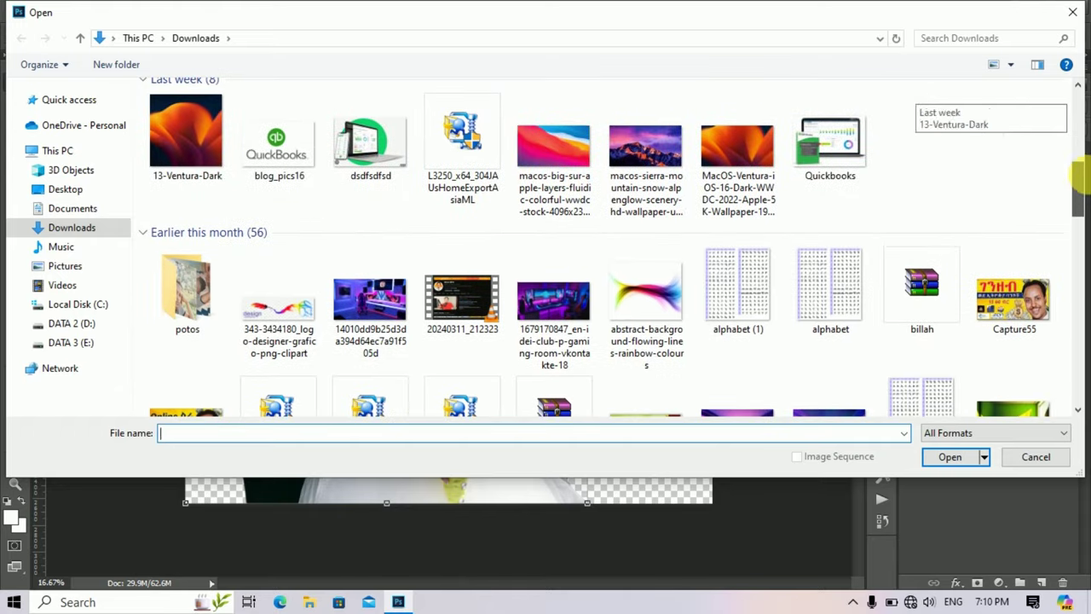
{"action": "double_click", "coordinate": [668, 192]}
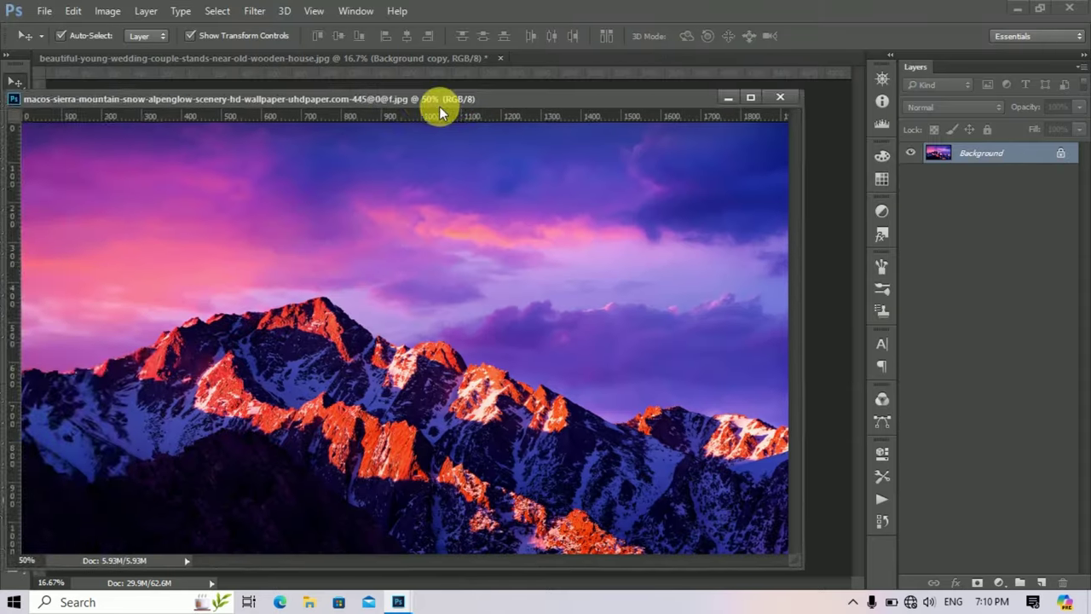
Copy the mountain wallpaper into the wedding document as a new layer and close the wallpaper file
{"action": "left_click_drag", "start_coordinate": [439, 106], "coordinate": [79, 167]}
{"action": "left_click_drag", "start_coordinate": [109, 324], "coordinate": [631, 277]}
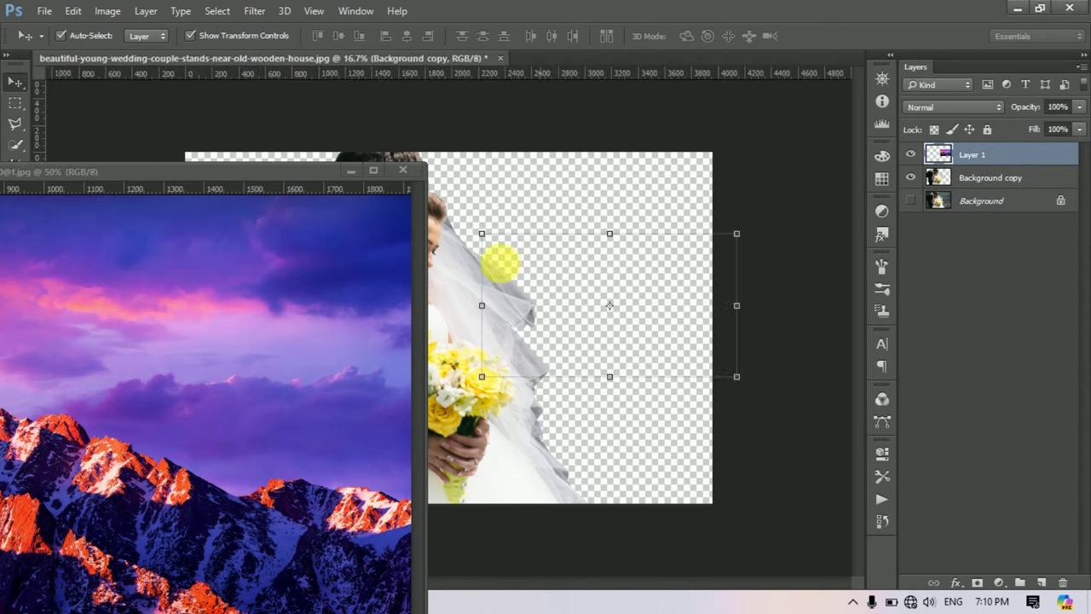
{"action": "key", "text": "ctrl+r"}
{"action": "left_click", "coordinate": [404, 171]}
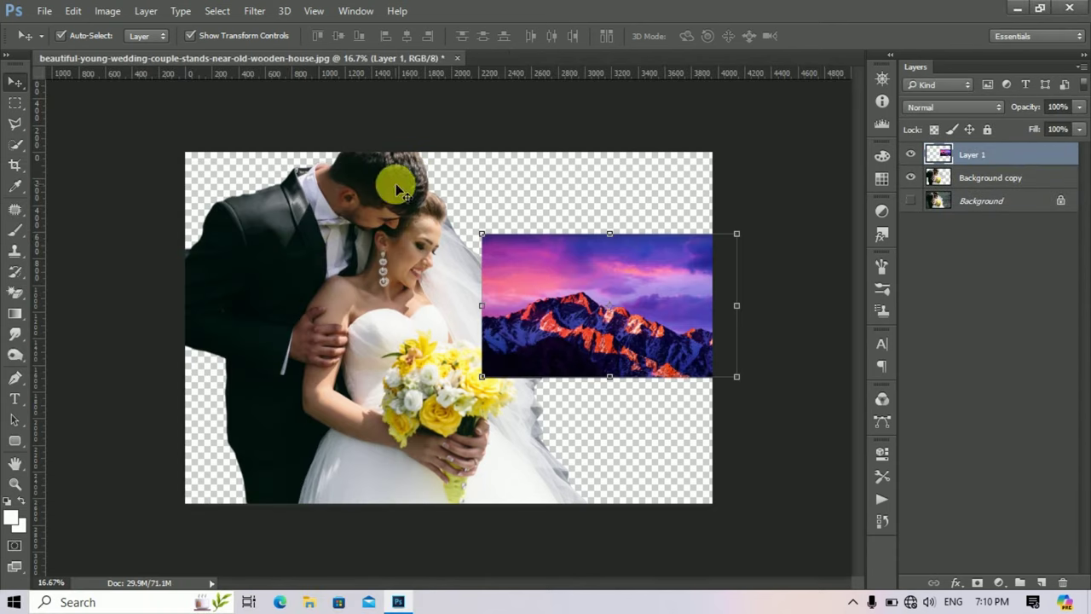
Scale the mountain wallpaper proportionally to about 260.67% so that it covers the whole canvas
{"action": "left_click", "coordinate": [481, 233]}
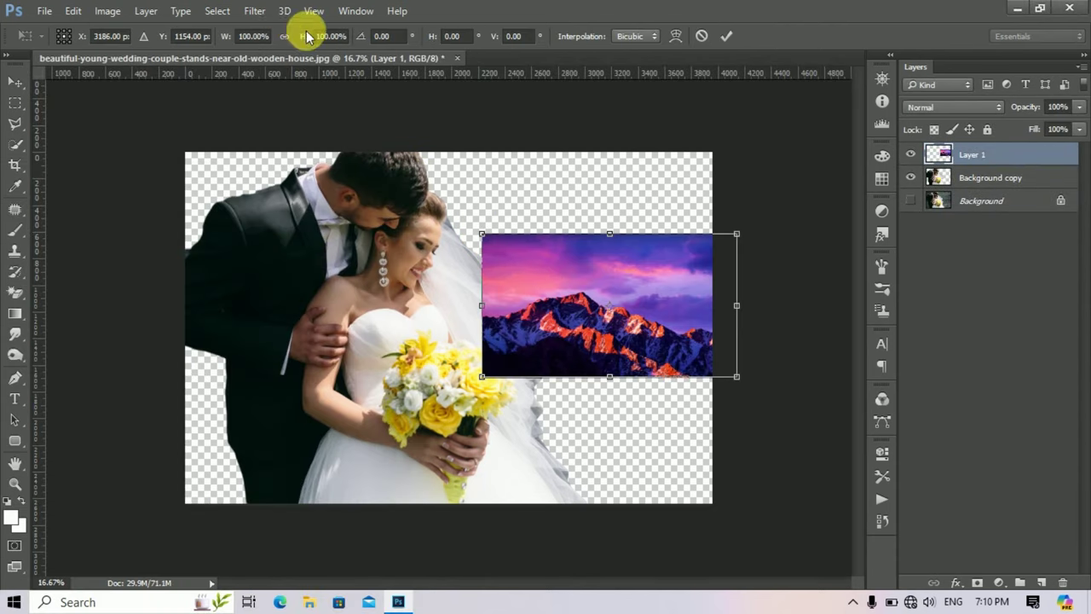
{"action": "left_click_drag", "start_coordinate": [499, 246], "coordinate": [689, 86]}
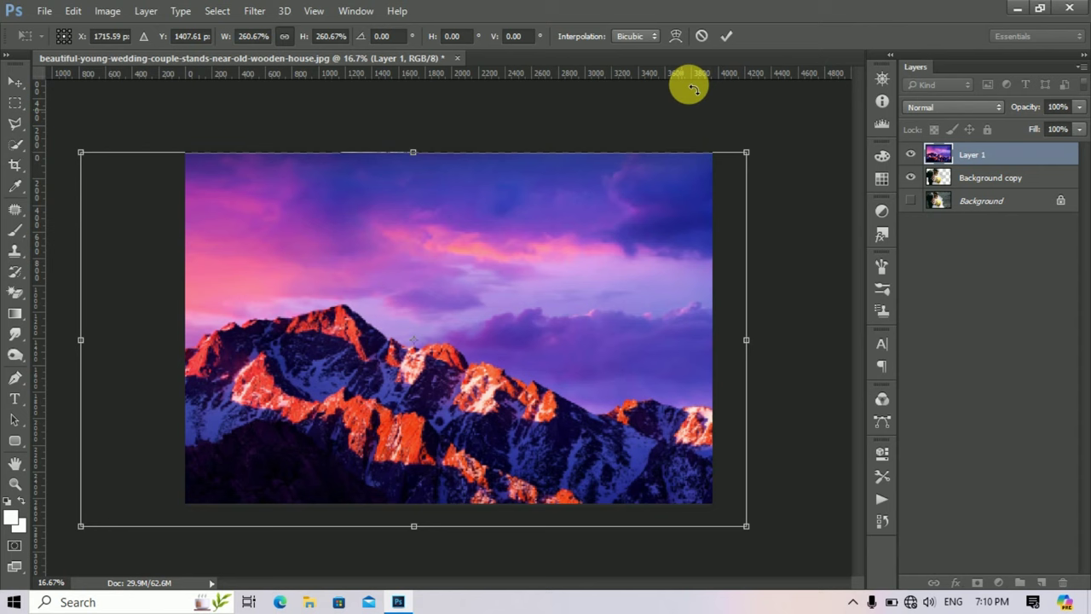
{"action": "left_click", "coordinate": [726, 35]}
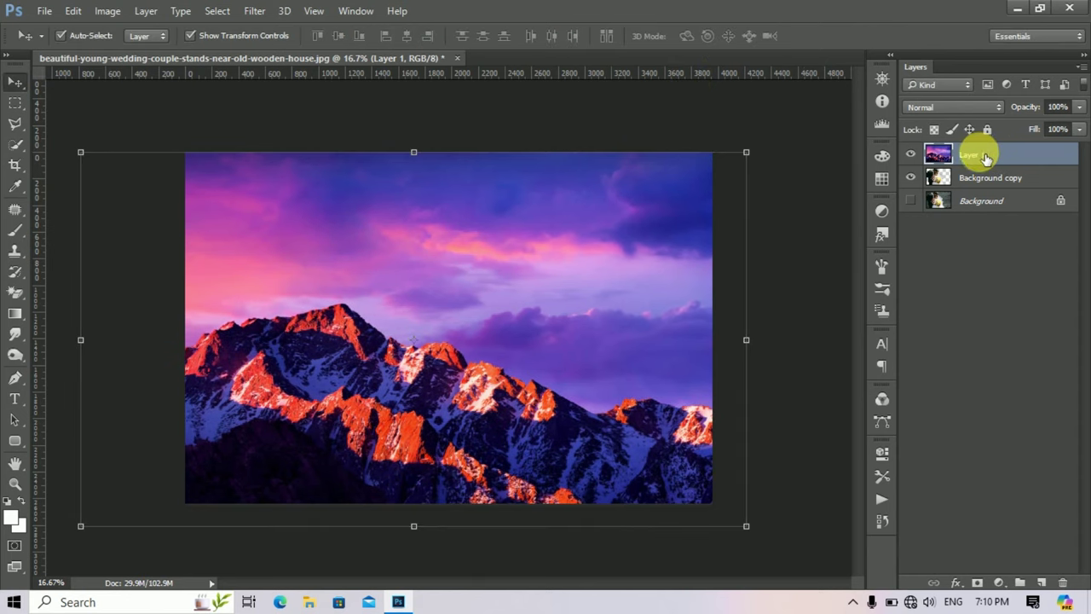
Move Layer 1 beneath the Background copy layer and shift the mountain wallpaper slightly to the right behind the couple
{"action": "left_click_drag", "start_coordinate": [986, 159], "coordinate": [989, 195]}
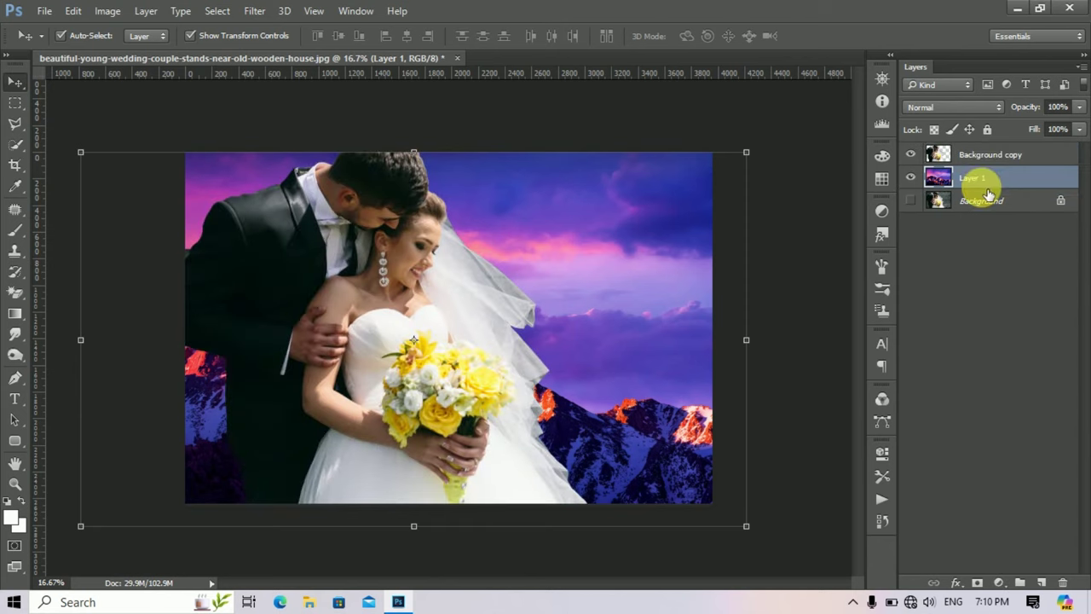
{"action": "left_click", "coordinate": [796, 276]}
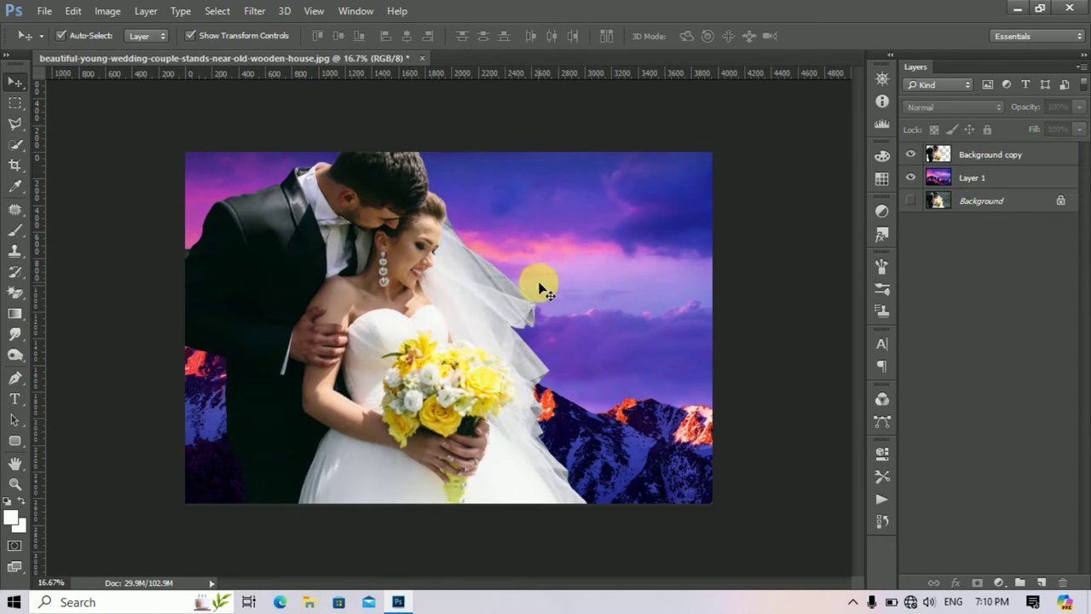
{"action": "left_click_drag", "start_coordinate": [584, 291], "coordinate": [623, 286]}
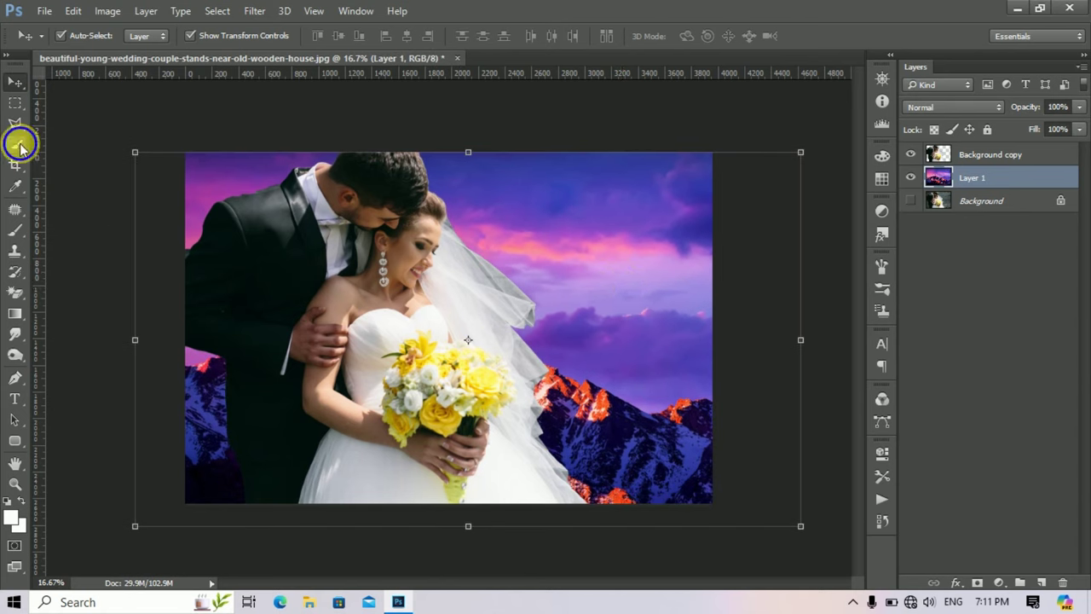
Close the wedding composite without saving its changes
{"action": "left_click_drag", "start_coordinate": [17, 141], "coordinate": [51, 144]}
{"action": "left_click", "coordinate": [15, 83]}
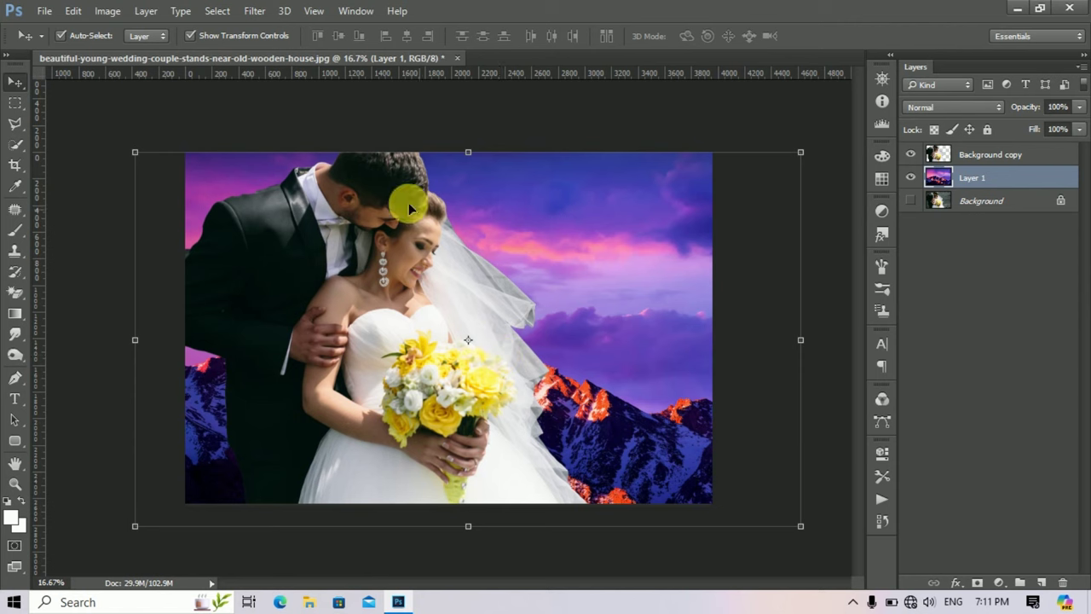
{"action": "left_click", "coordinate": [457, 58]}
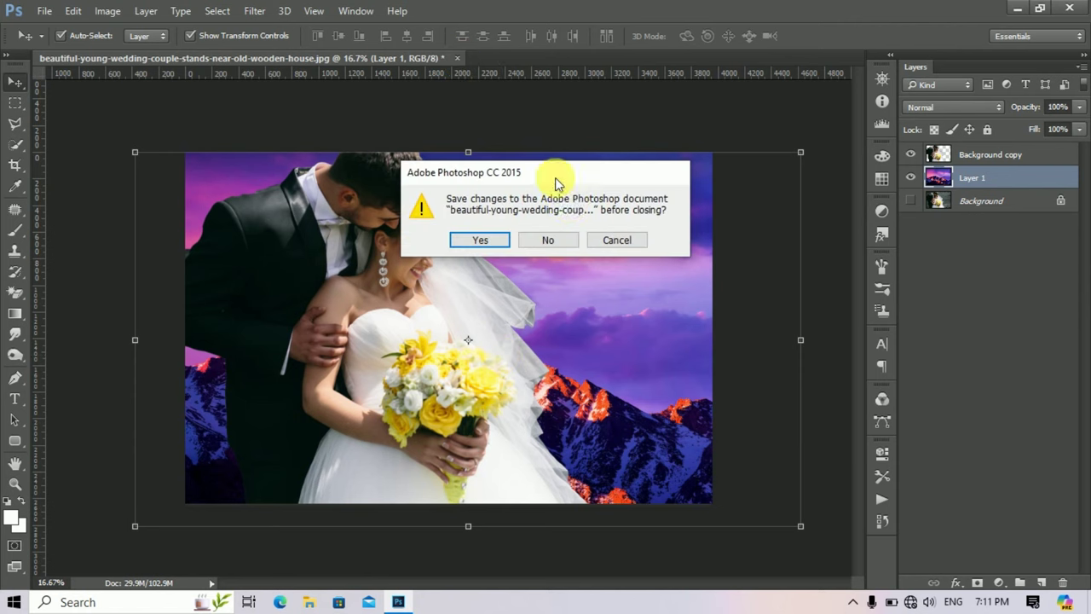
{"action": "left_click", "coordinate": [548, 240]}
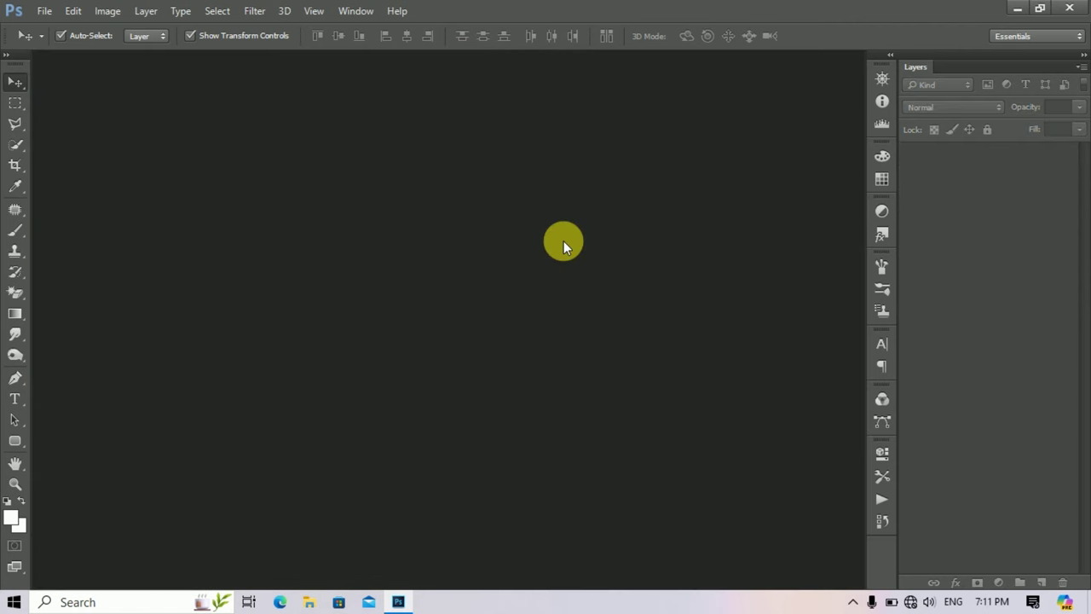
Reopen beautiful-young-wedding-couple-stands-near-old-wooden-house from Downloads and dock its floating window
{"action": "left_click", "coordinate": [44, 10]}
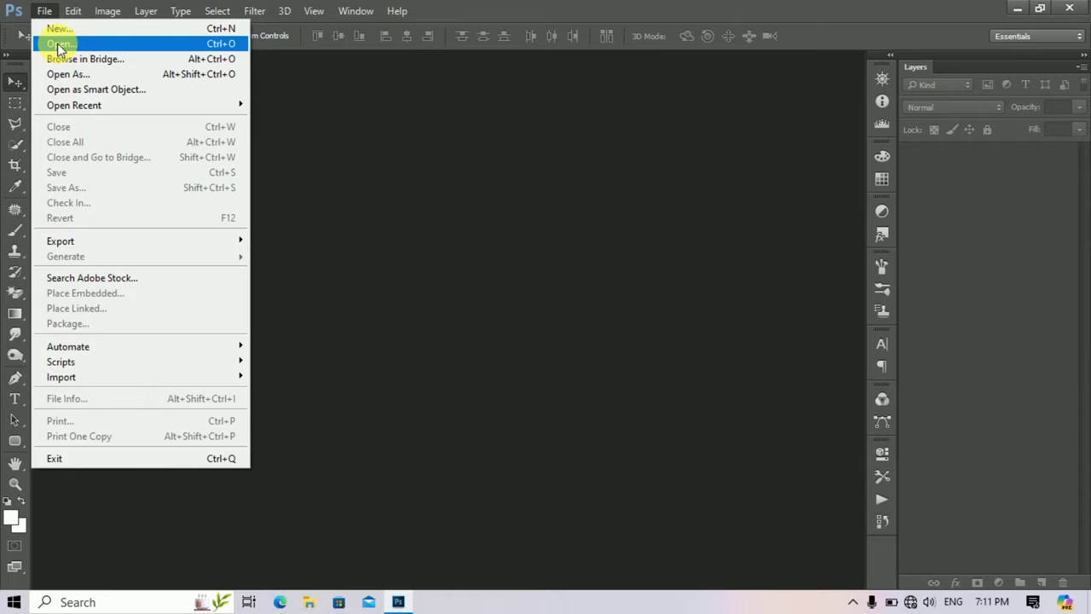
{"action": "left_click", "coordinate": [60, 45]}
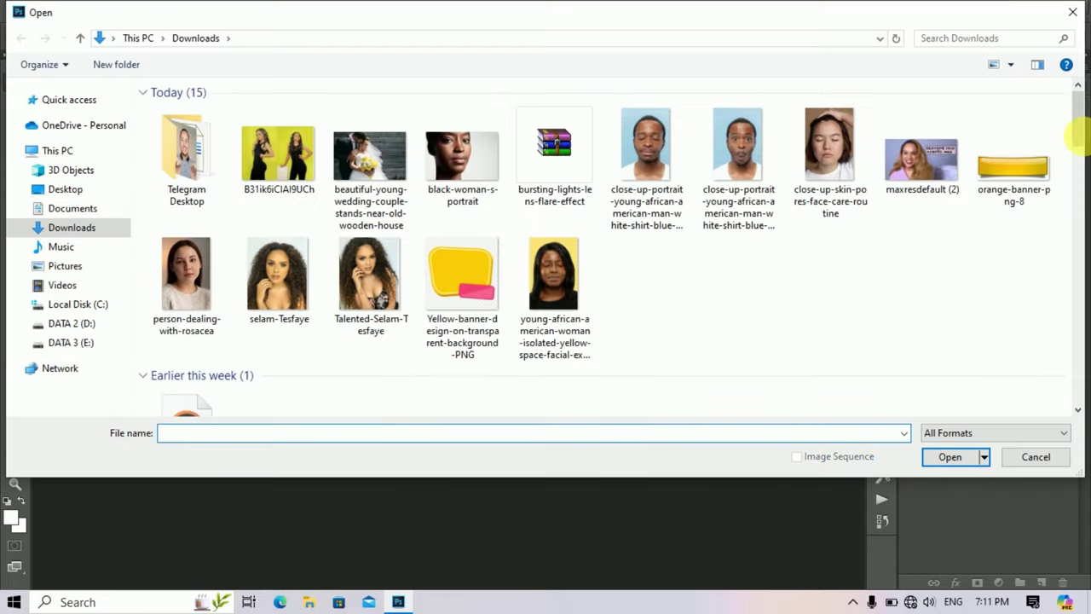
{"action": "mouse_move", "coordinate": [1084, 110]}
{"action": "left_mouse_down"}
{"action": "mouse_move", "coordinate": [1084, 165]}
{"action": "mouse_move", "coordinate": [1082, 97]}
{"action": "left_mouse_up"}
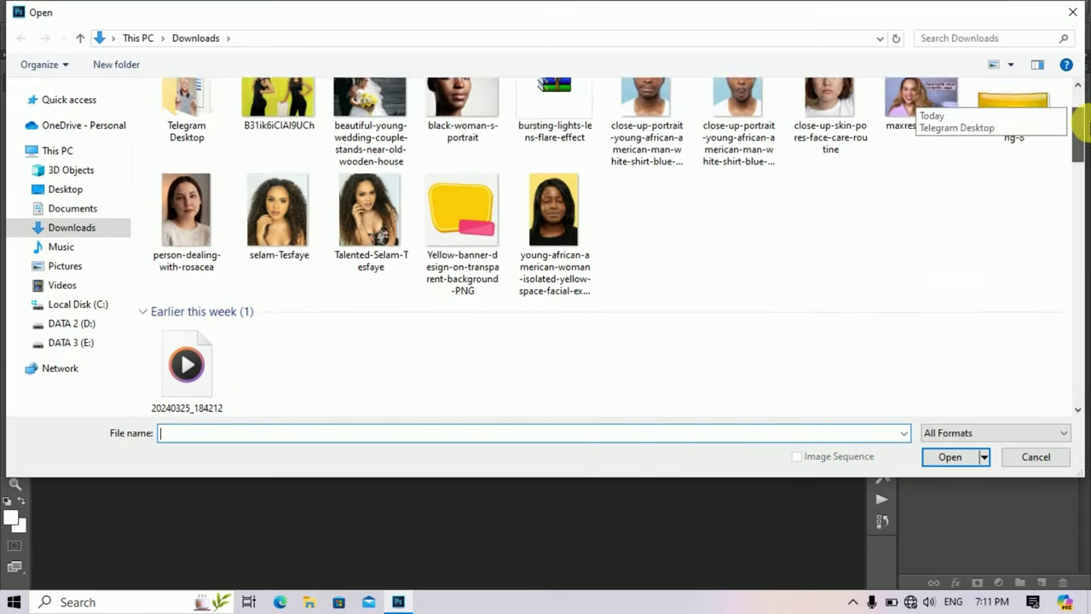
{"action": "key", "text": "Escape"}
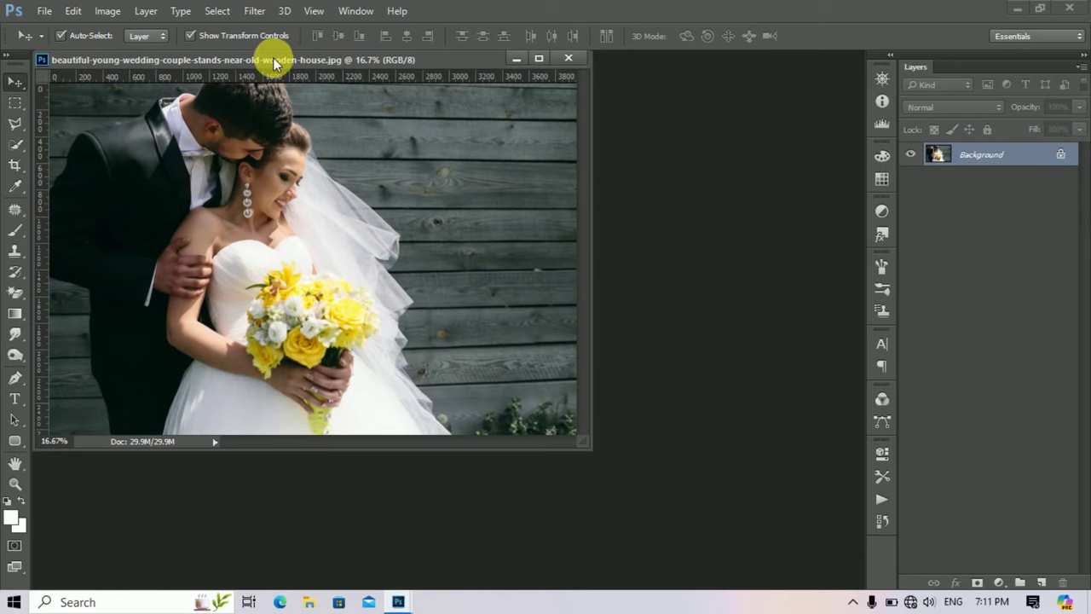
{"action": "mouse_move", "coordinate": [273, 57]}
{"action": "left_mouse_down"}
{"action": "mouse_move", "coordinate": [329, 54]}
{"action": "mouse_move", "coordinate": [314, 67]}
{"action": "left_mouse_up"}
Select the wooden wall on both sides of the couple with the Quick Selection tool in add mode, up to the groom's shoulder
{"action": "left_click", "coordinate": [15, 144]}
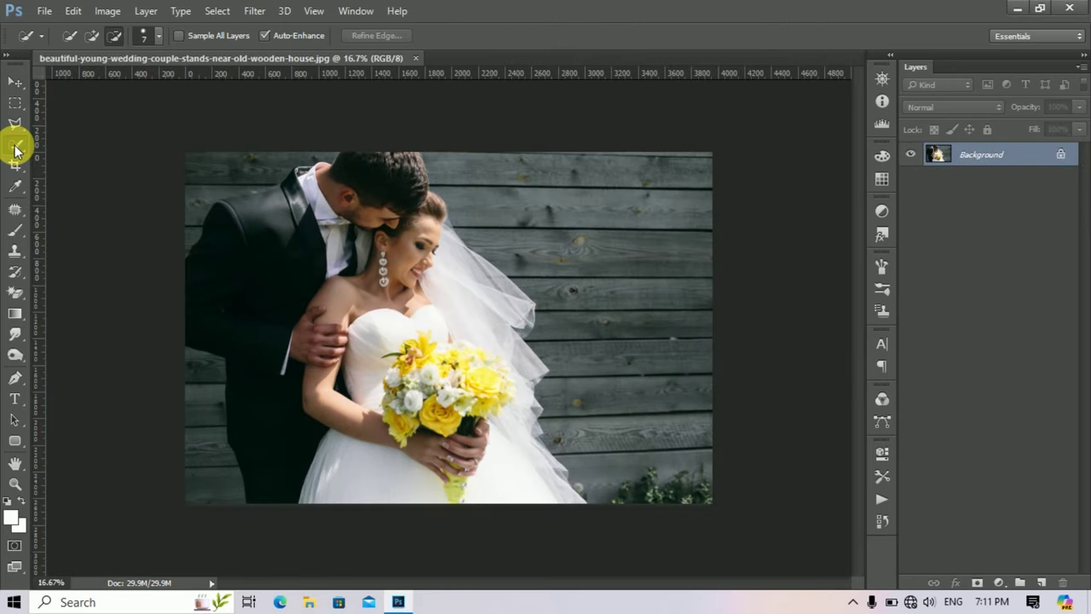
{"action": "left_click", "coordinate": [96, 35]}
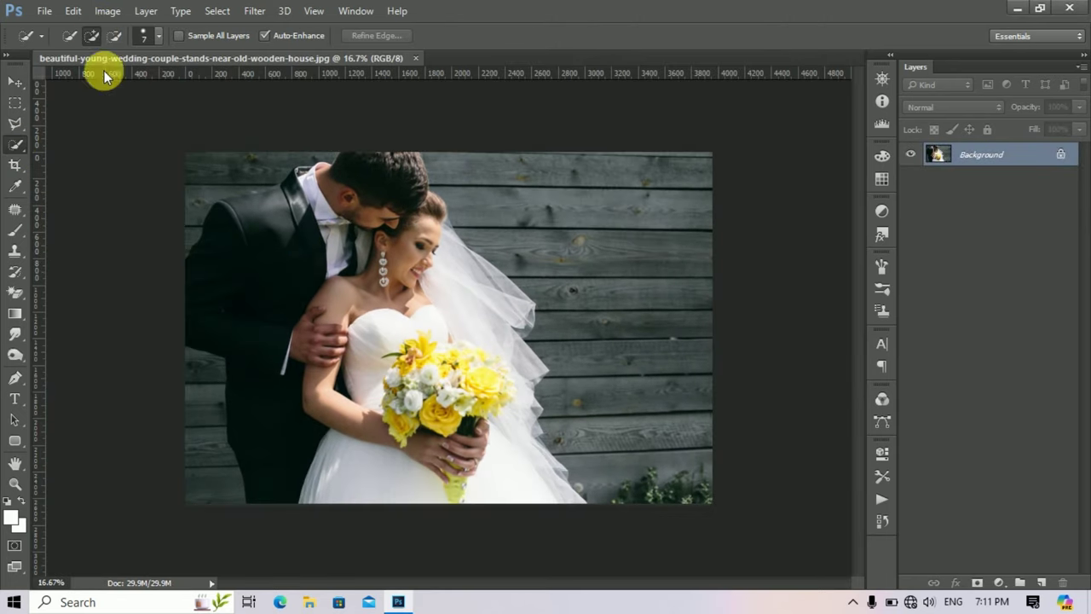
{"action": "mouse_move", "coordinate": [569, 322]}
{"action": "left_mouse_down"}
{"action": "mouse_move", "coordinate": [555, 214]}
{"action": "mouse_move", "coordinate": [599, 326]}
{"action": "mouse_move", "coordinate": [623, 458]}
{"action": "mouse_move", "coordinate": [646, 504]}
{"action": "left_mouse_up"}
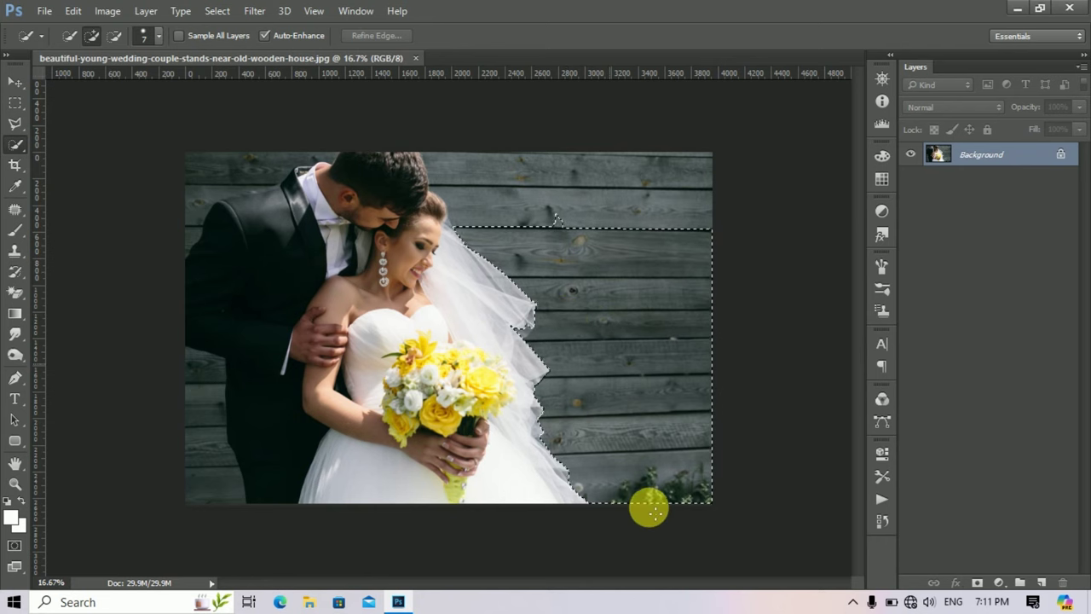
{"action": "mouse_move", "coordinate": [482, 164]}
{"action": "left_mouse_down"}
{"action": "mouse_move", "coordinate": [452, 154]}
{"action": "mouse_move", "coordinate": [463, 156]}
{"action": "left_mouse_up"}
{"action": "mouse_move", "coordinate": [263, 173]}
{"action": "left_mouse_down"}
{"action": "mouse_move", "coordinate": [284, 157]}
{"action": "mouse_move", "coordinate": [213, 184]}
{"action": "mouse_move", "coordinate": [184, 242]}
{"action": "left_mouse_up"}
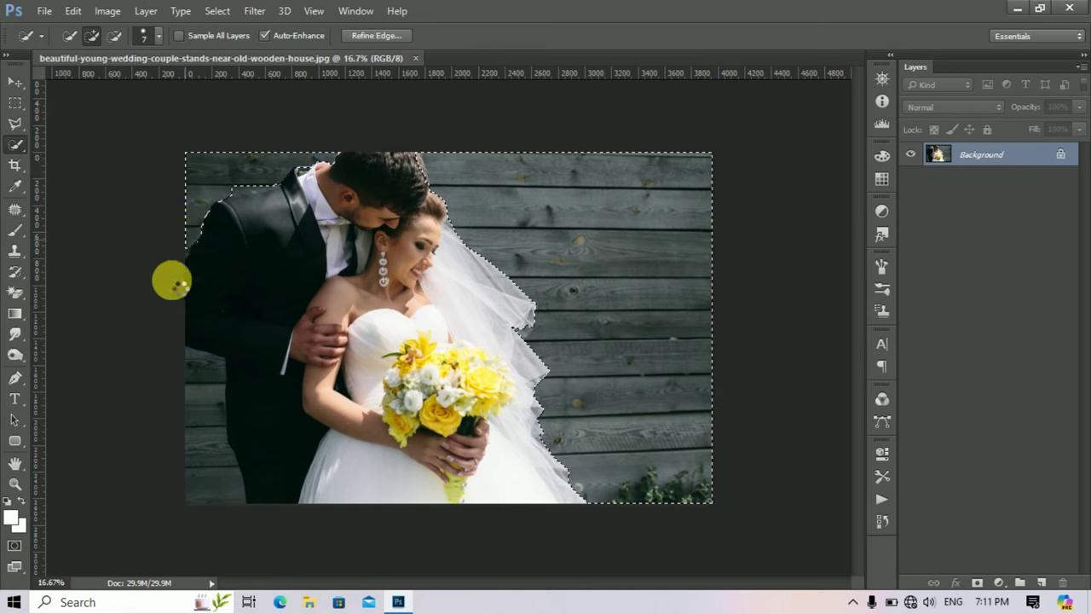
{"action": "left_click_drag", "start_coordinate": [212, 499], "coordinate": [214, 489]}
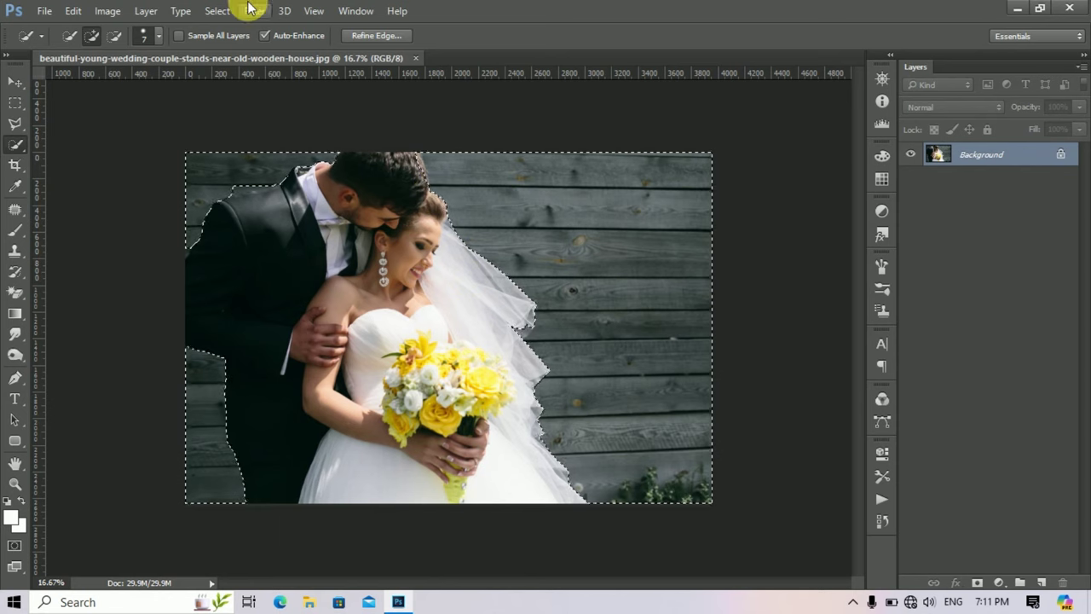
{"action": "left_click", "coordinate": [114, 35]}
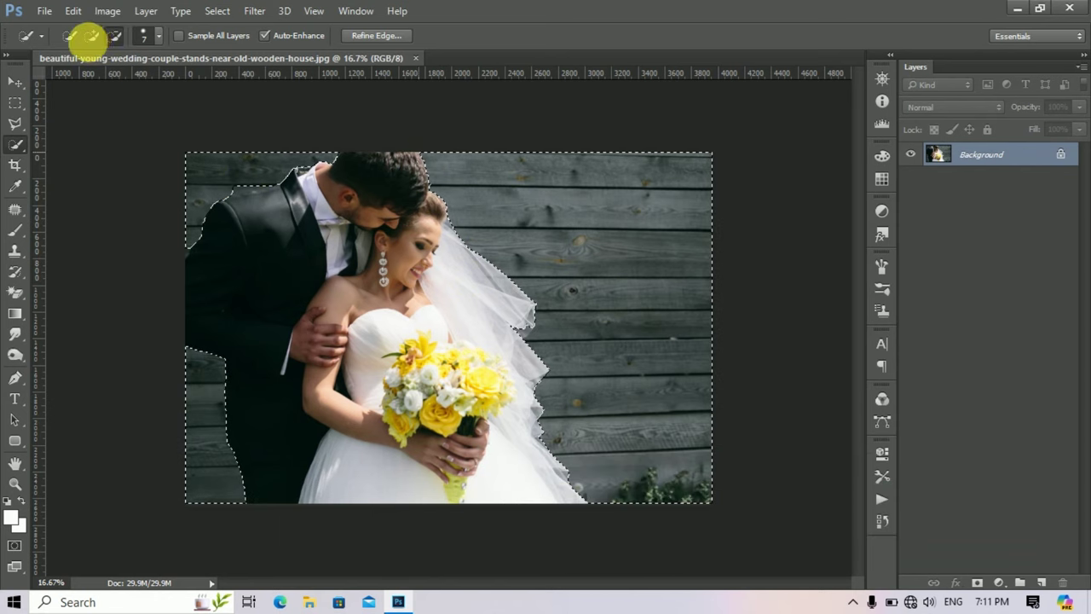
{"action": "left_click", "coordinate": [94, 38]}
{"action": "mouse_move", "coordinate": [284, 202]}
{"action": "left_mouse_down"}
{"action": "mouse_move", "coordinate": [244, 185]}
{"action": "mouse_move", "coordinate": [261, 183]}
{"action": "mouse_move", "coordinate": [267, 195]}
{"action": "left_mouse_up"}
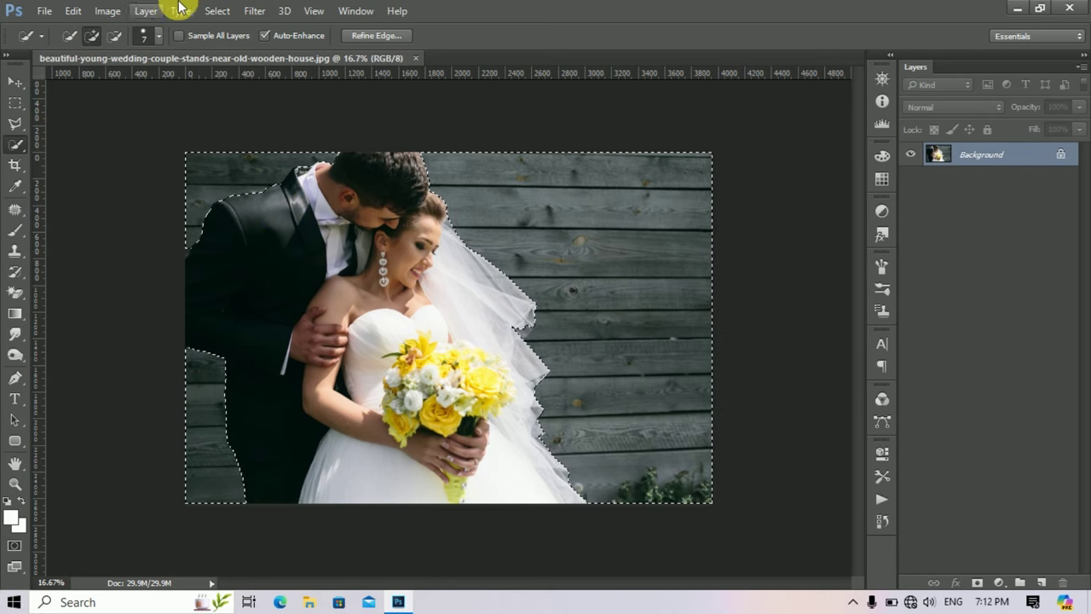
Apply a Gaussian Blur with a radius of 16.8 pixels to the selected wooden wall
{"action": "left_click", "coordinate": [256, 12]}
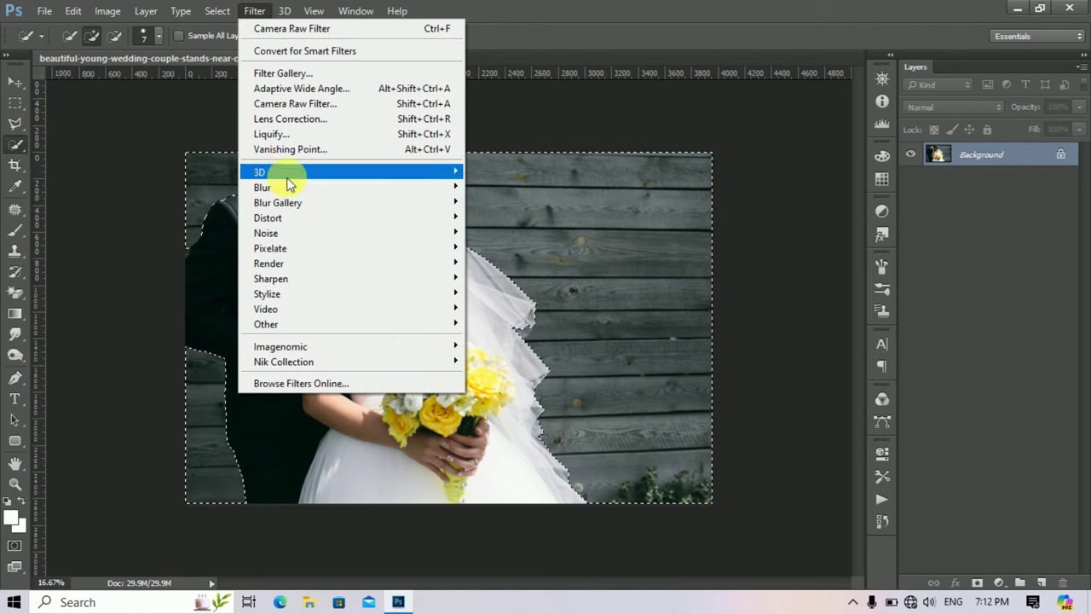
{"action": "mouse_move", "coordinate": [289, 187]}
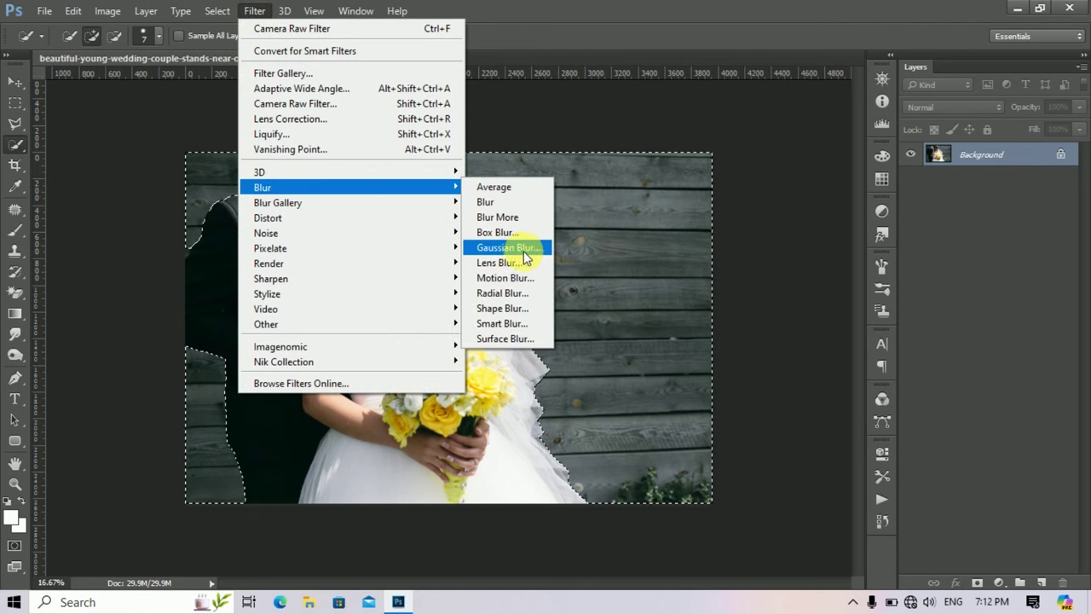
{"action": "left_click", "coordinate": [510, 247]}
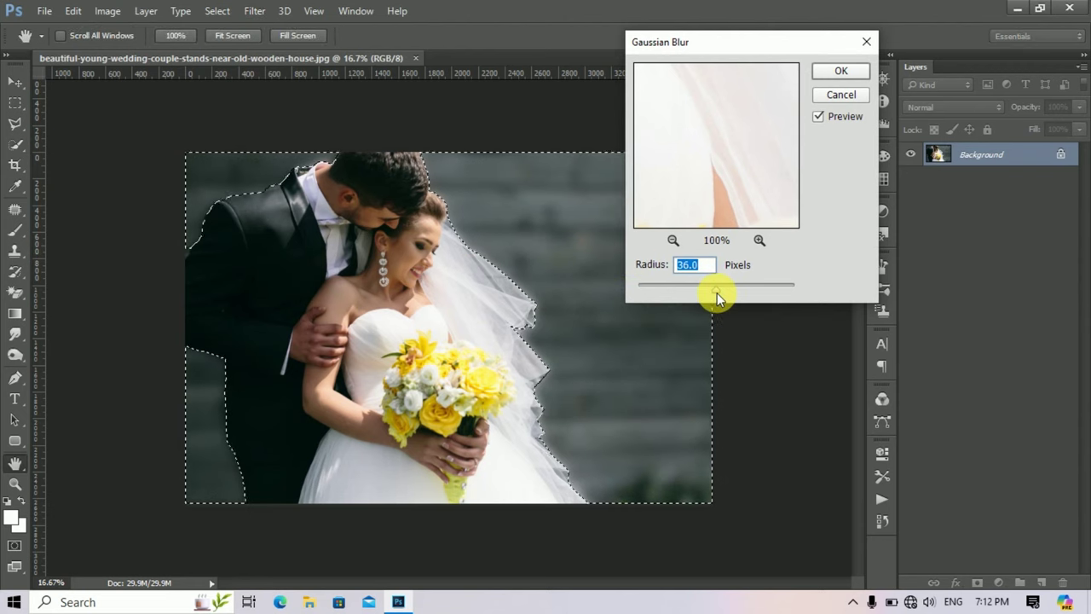
{"action": "mouse_move", "coordinate": [699, 290]}
{"action": "left_mouse_down"}
{"action": "mouse_move", "coordinate": [690, 293]}
{"action": "mouse_move", "coordinate": [711, 288]}
{"action": "left_mouse_up"}
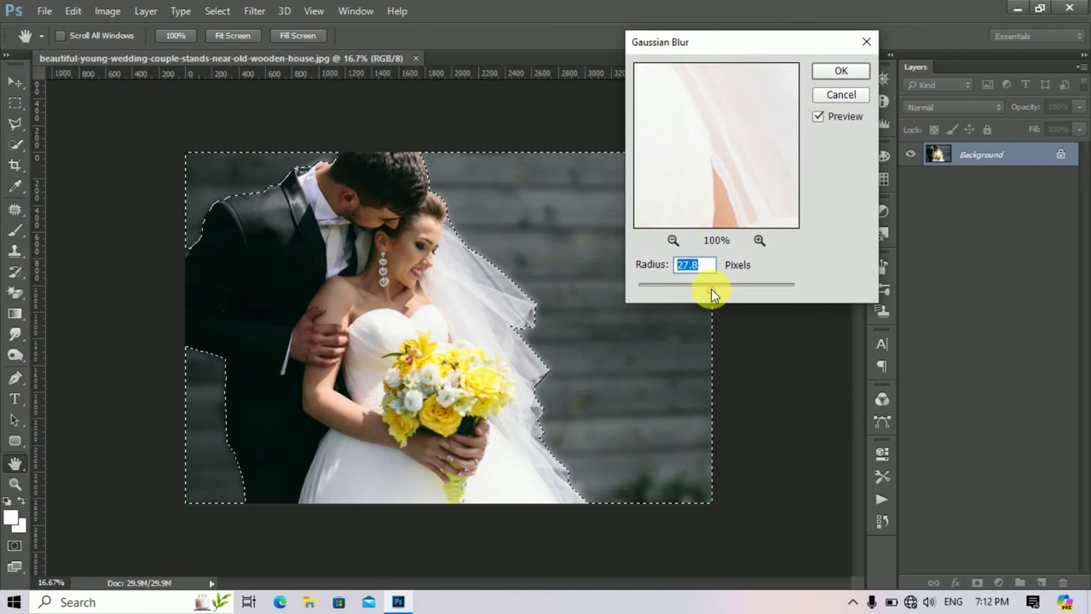
{"action": "left_click_drag", "start_coordinate": [640, 287], "coordinate": [704, 295]}
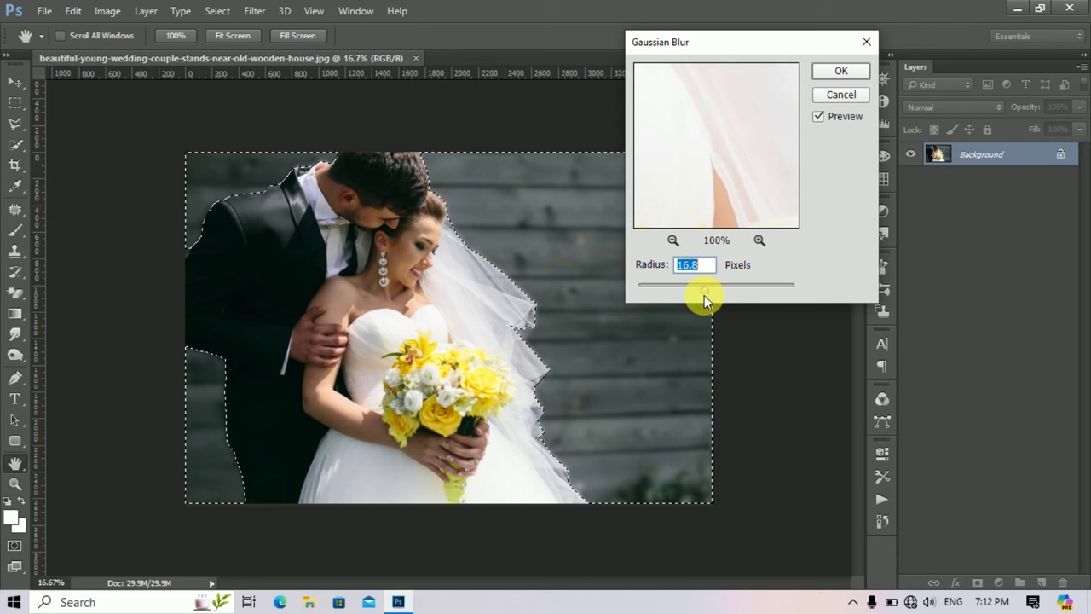
{"action": "left_click", "coordinate": [831, 70]}
Deselect the blurred wall and return to the Move tool
{"action": "key", "text": "w"}
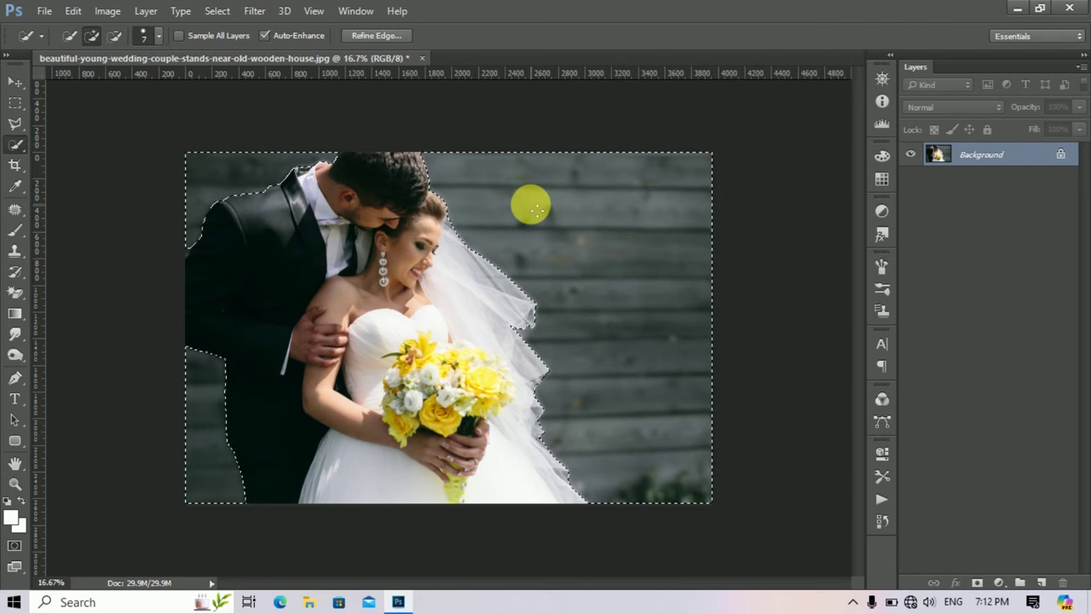
{"action": "right_click", "coordinate": [531, 204]}
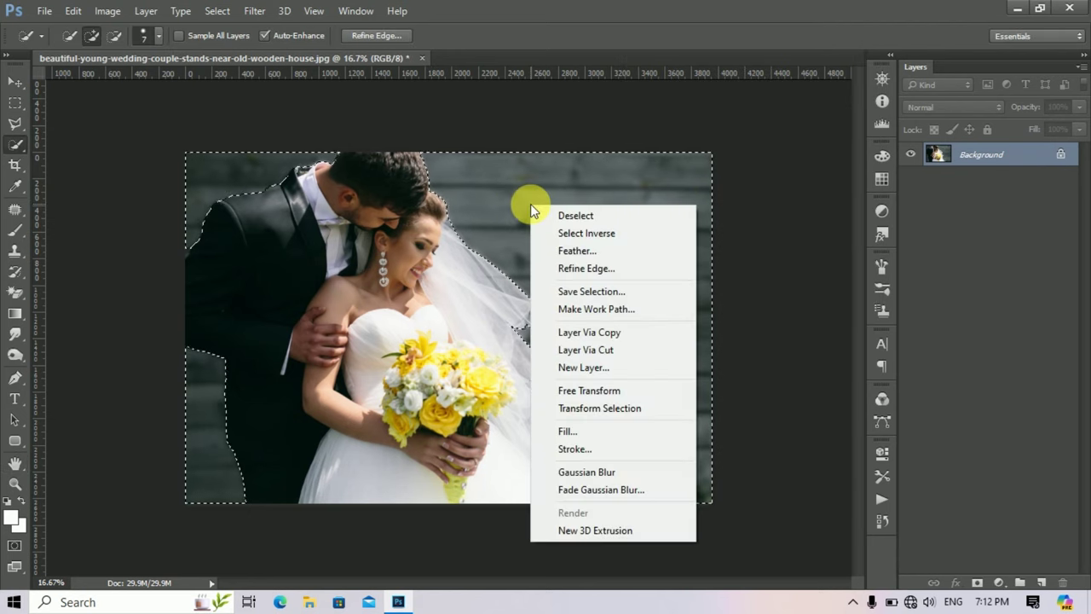
{"action": "left_click", "coordinate": [597, 217]}
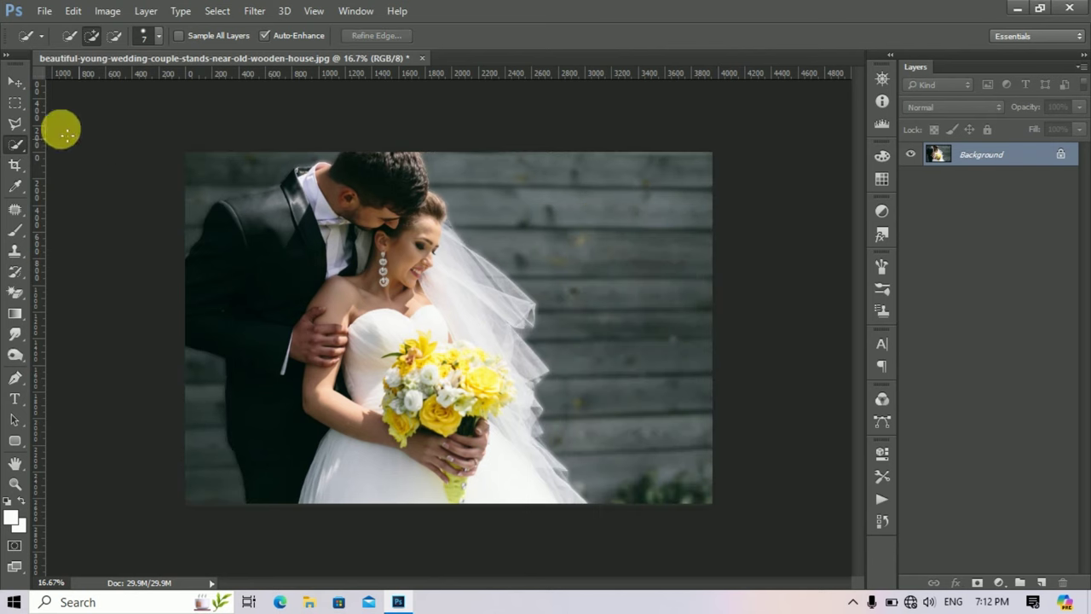
{"action": "left_click", "coordinate": [15, 81]}
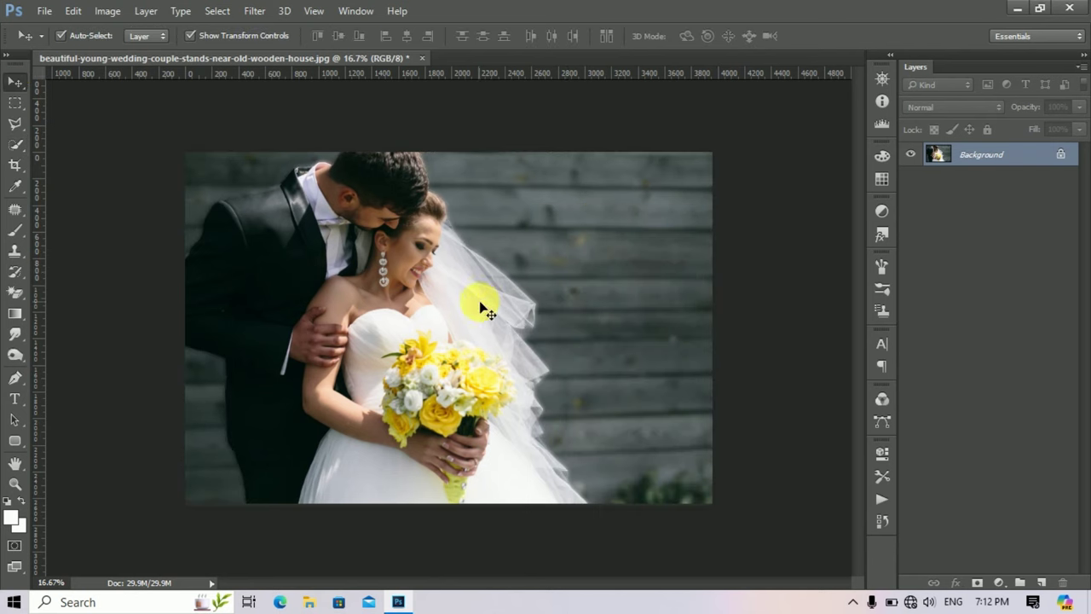
View the original wedding photo from Downloads in Picasa Photo Viewer beside the edited version to compare the backgrounds, and close the viewer
{"action": "left_click", "coordinate": [309, 602]}
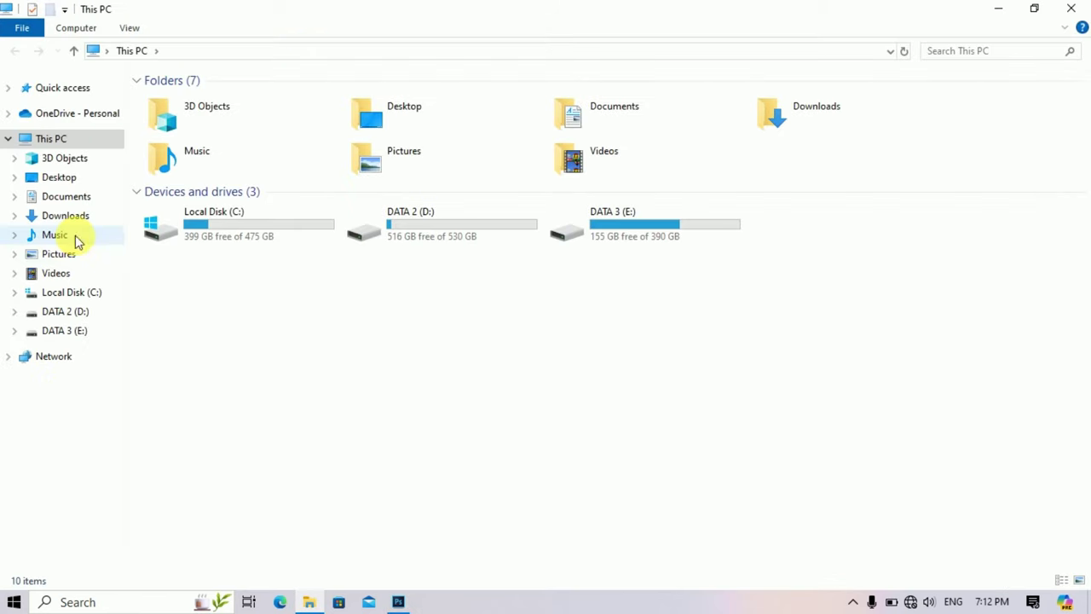
{"action": "left_click", "coordinate": [68, 218]}
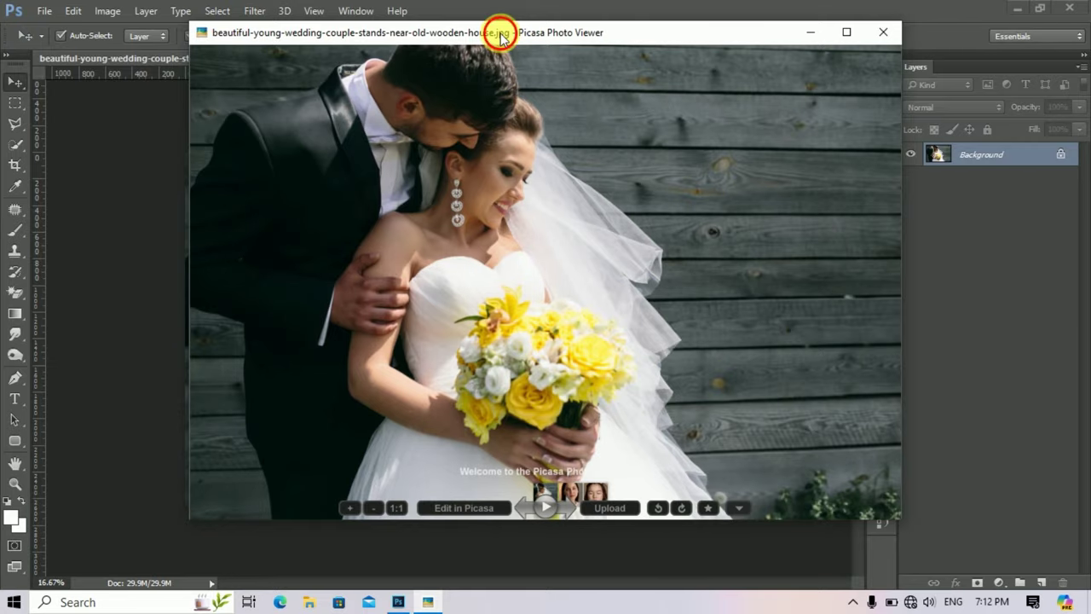
{"action": "left_click_drag", "start_coordinate": [500, 32], "coordinate": [864, 85]}
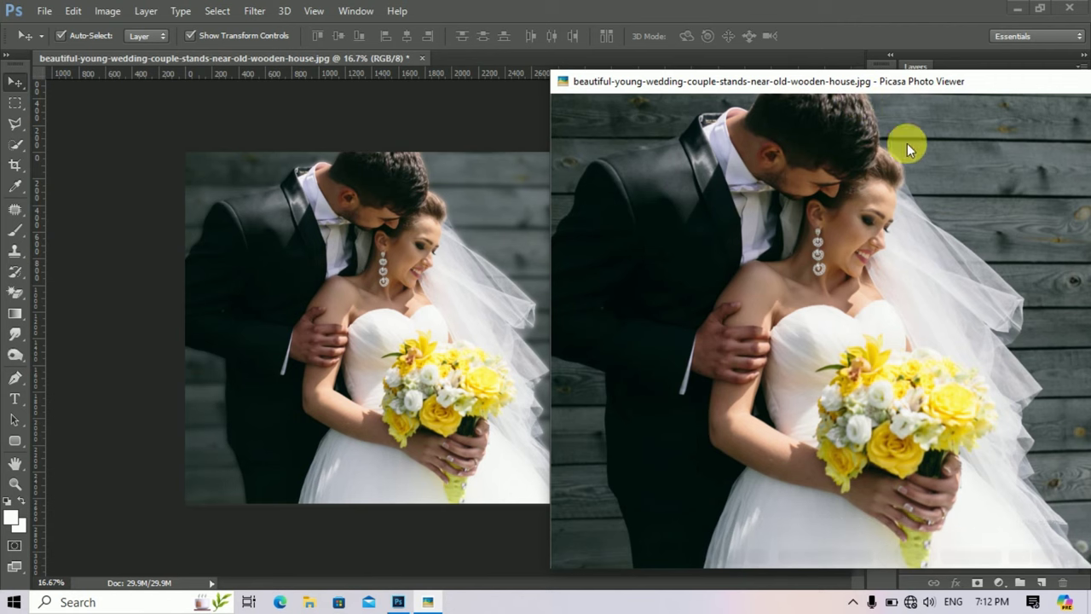
{"action": "left_click_drag", "start_coordinate": [706, 79], "coordinate": [830, 80]}
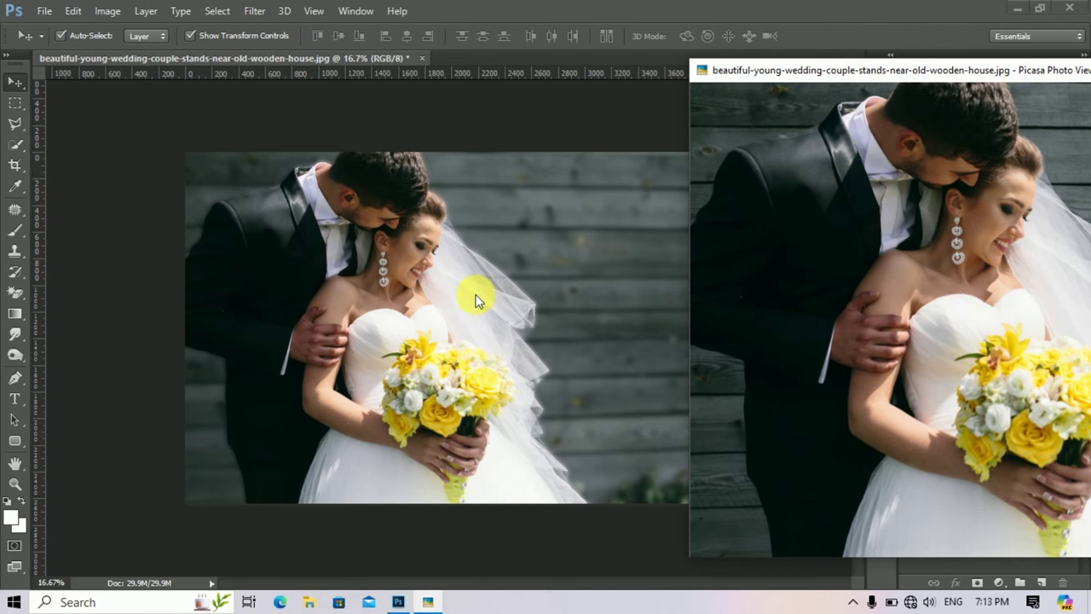
{"action": "left_click_drag", "start_coordinate": [773, 75], "coordinate": [324, 83]}
{"action": "left_click", "coordinate": [935, 78]}
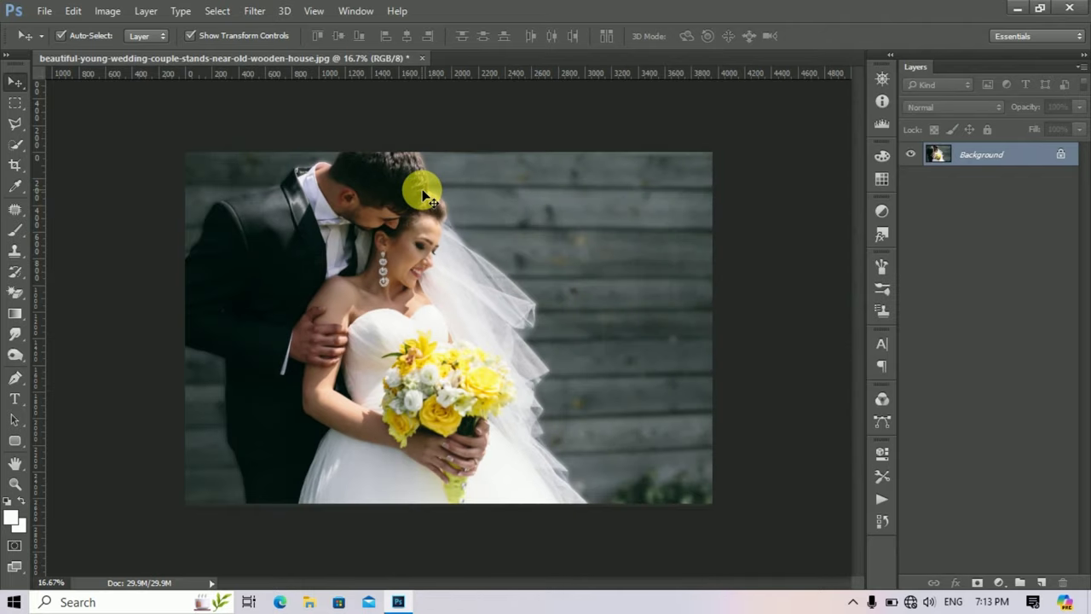
Close the wedding photo without saving and open the Best-Of-Popularity-New-photo-studio-theme portrait of the woman in red from Downloads as a docked document
{"action": "left_click", "coordinate": [422, 58]}
{"action": "left_click", "coordinate": [552, 240]}
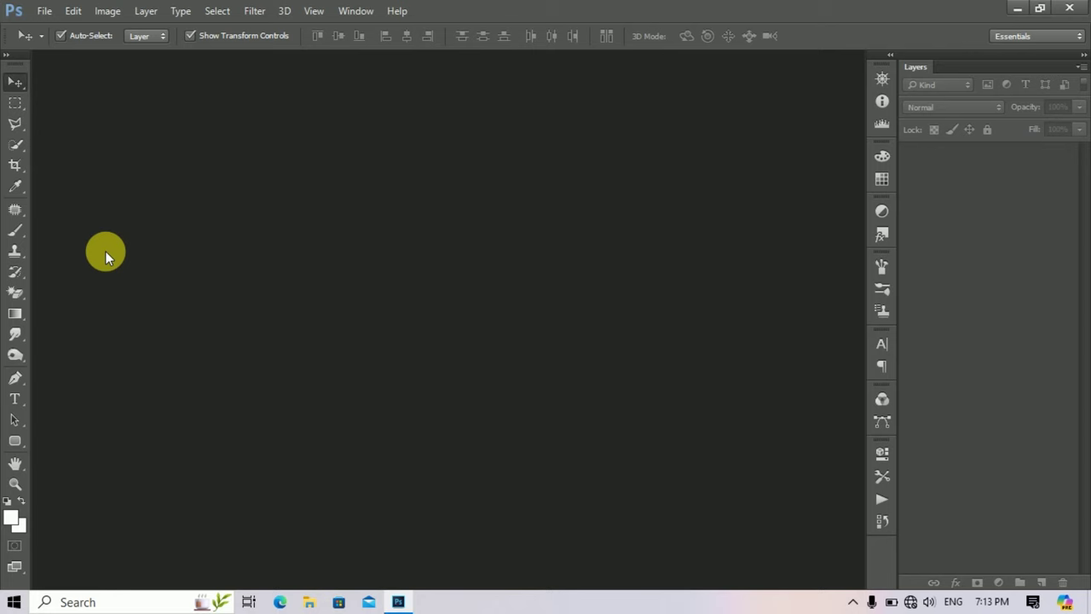
{"action": "left_click", "coordinate": [44, 11]}
{"action": "left_click", "coordinate": [59, 44]}
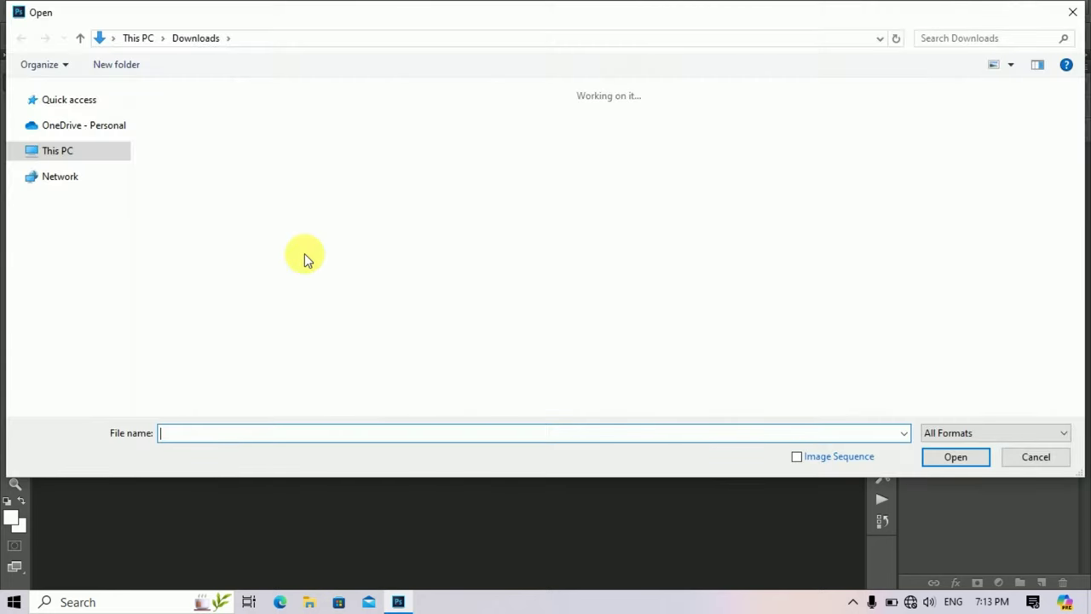
{"action": "left_click", "coordinate": [89, 170]}
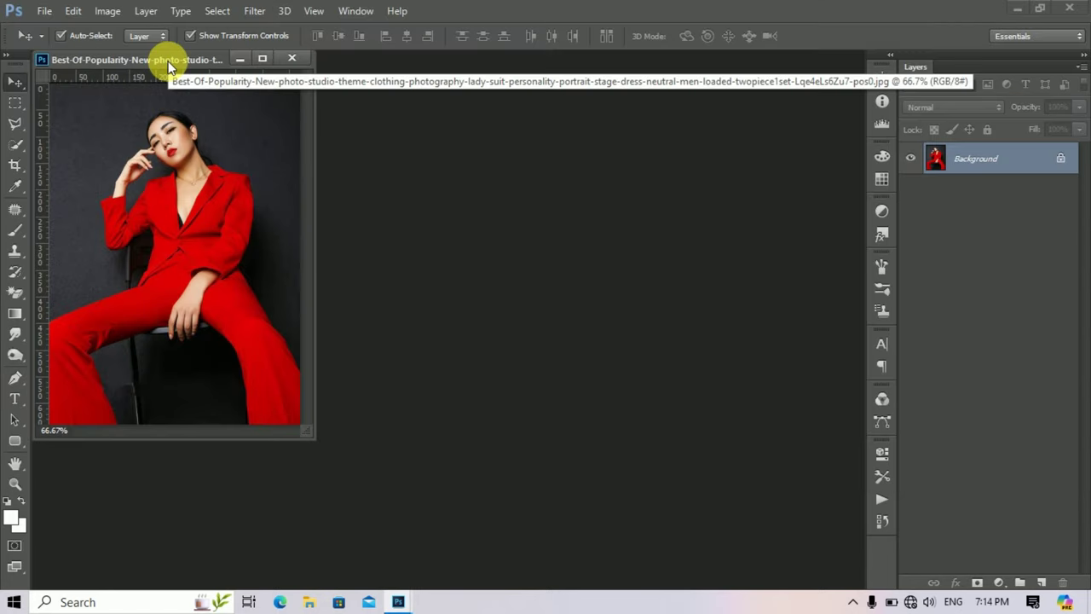
{"action": "left_click_drag", "start_coordinate": [168, 67], "coordinate": [358, 56]}
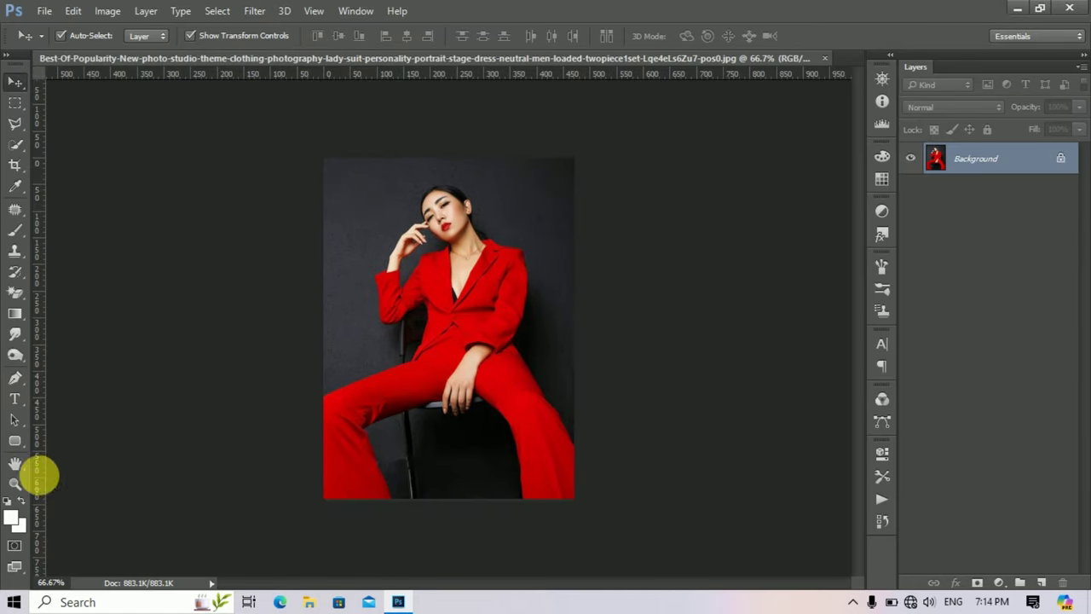
Select the woman's whole red suit, jacket and trousers, with the Quick Selection tool in add mode
{"action": "left_click", "coordinate": [15, 483]}
{"action": "left_click", "coordinate": [453, 36]}
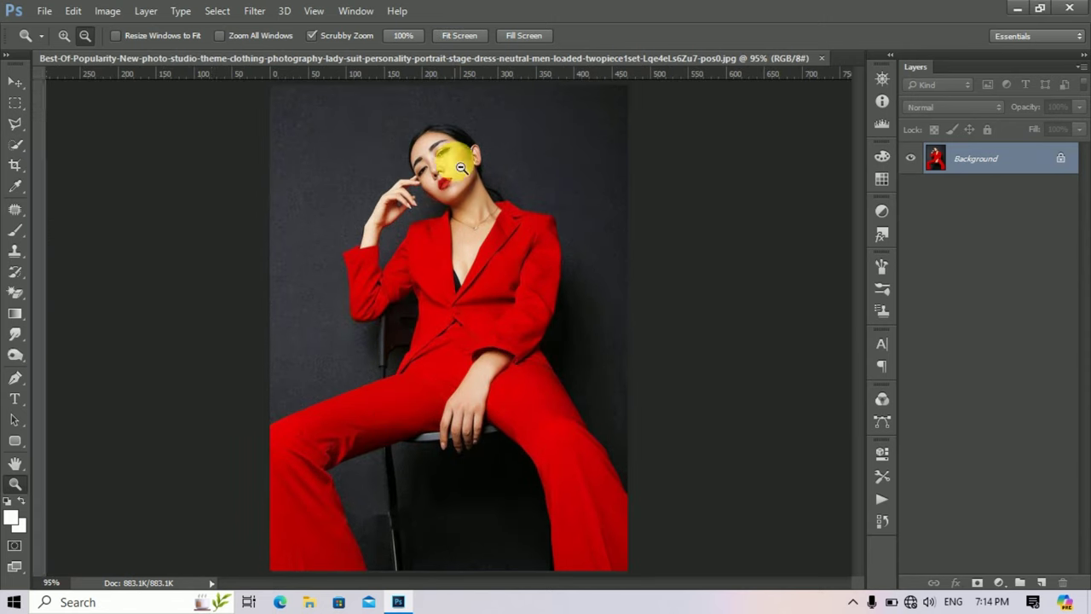
{"action": "left_click", "coordinate": [14, 82]}
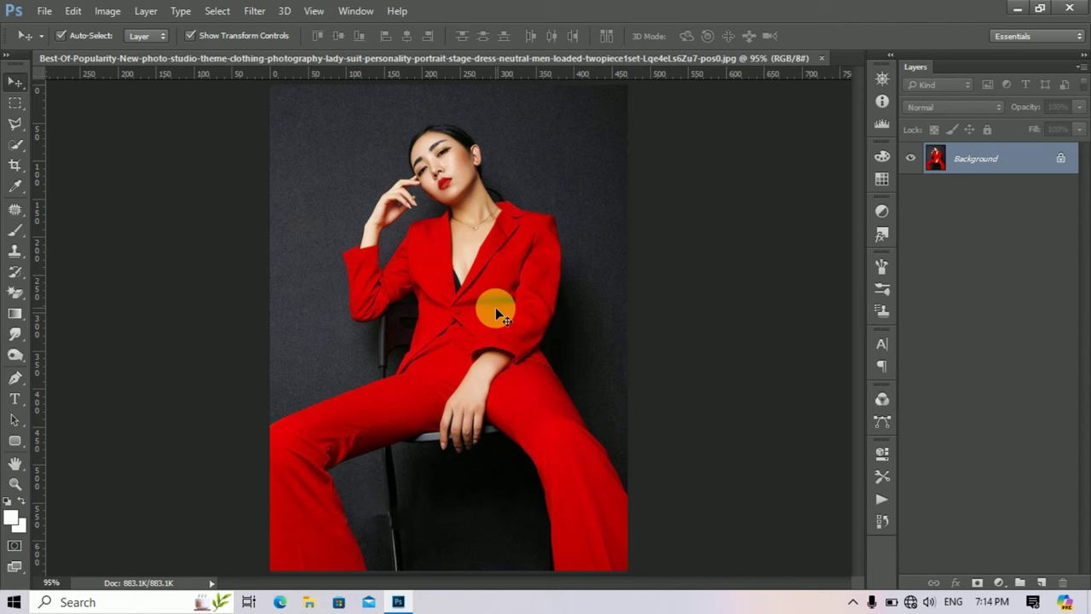
{"action": "left_click", "coordinate": [17, 146]}
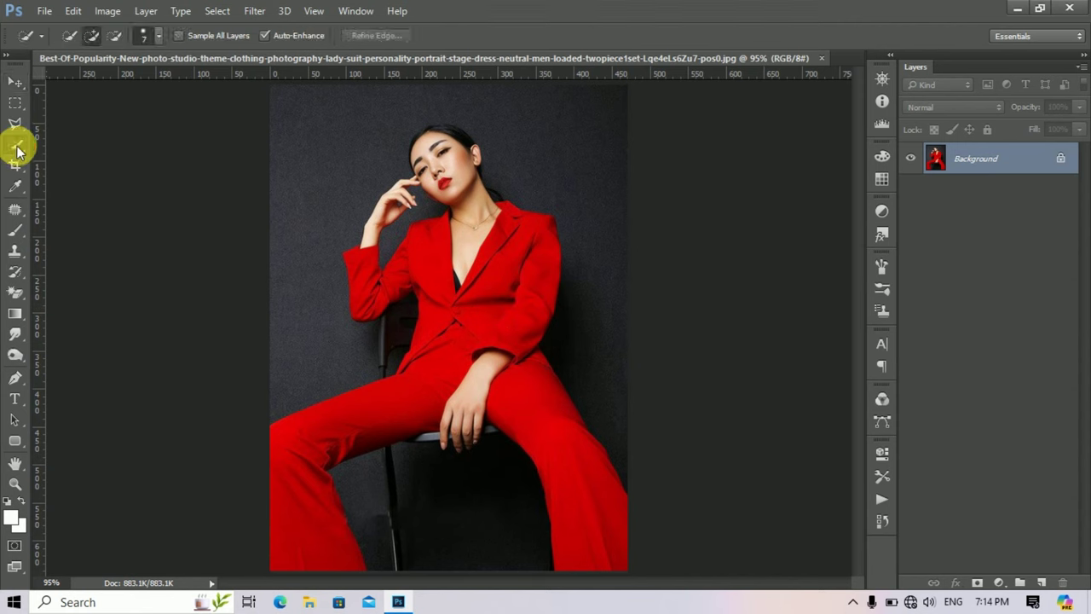
{"action": "left_click", "coordinate": [94, 34]}
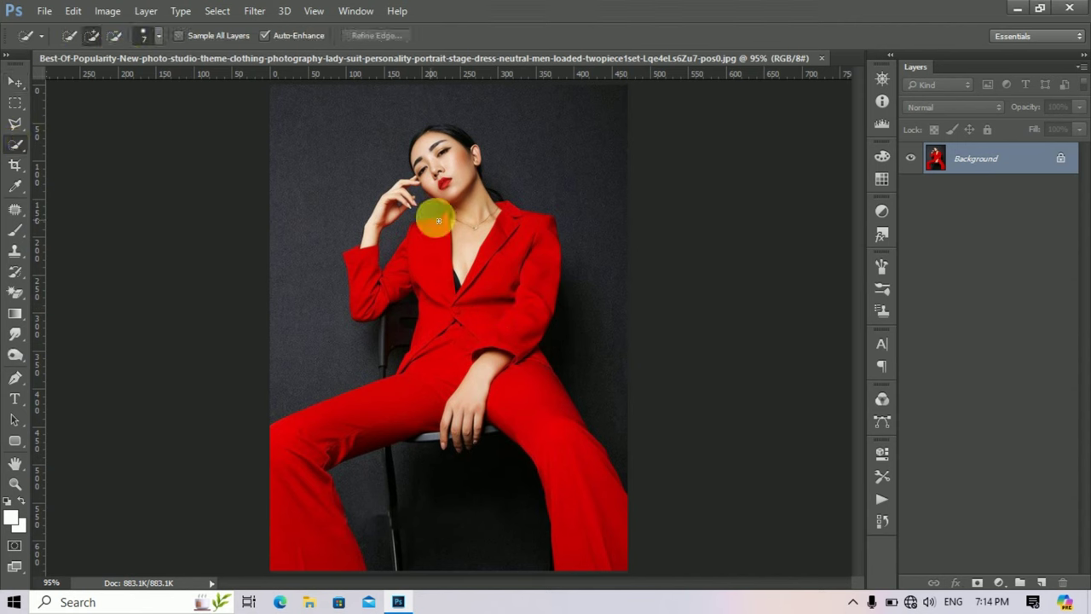
{"action": "mouse_move", "coordinate": [435, 228]}
{"action": "left_mouse_down"}
{"action": "mouse_move", "coordinate": [392, 289]}
{"action": "mouse_move", "coordinate": [370, 294]}
{"action": "mouse_move", "coordinate": [351, 277]}
{"action": "left_mouse_up"}
{"action": "mouse_move", "coordinate": [445, 324]}
{"action": "left_mouse_down"}
{"action": "mouse_move", "coordinate": [504, 328]}
{"action": "mouse_move", "coordinate": [525, 278]}
{"action": "mouse_move", "coordinate": [508, 322]}
{"action": "mouse_move", "coordinate": [521, 400]}
{"action": "mouse_move", "coordinate": [585, 507]}
{"action": "mouse_move", "coordinate": [454, 420]}
{"action": "mouse_move", "coordinate": [433, 383]}
{"action": "mouse_move", "coordinate": [344, 414]}
{"action": "mouse_move", "coordinate": [312, 443]}
{"action": "mouse_move", "coordinate": [293, 483]}
{"action": "mouse_move", "coordinate": [300, 527]}
{"action": "mouse_move", "coordinate": [311, 480]}
{"action": "mouse_move", "coordinate": [370, 372]}
{"action": "left_mouse_up"}
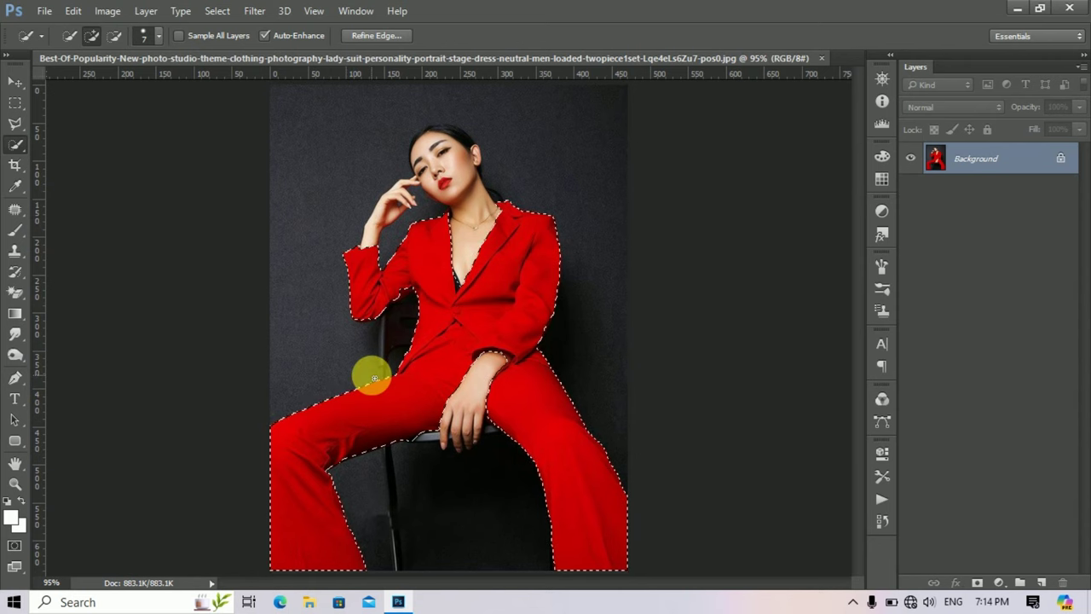
Recolour the selected suit to magenta with a Hue/Saturation adjustment, setting Hue to -30
{"action": "left_click", "coordinate": [108, 12]}
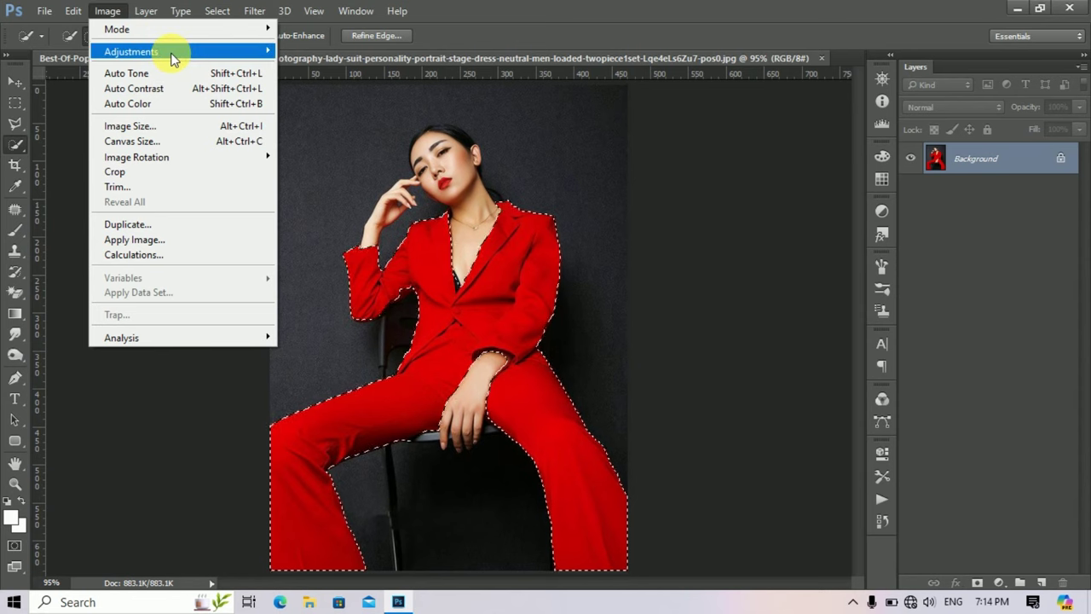
{"action": "mouse_move", "coordinate": [181, 58]}
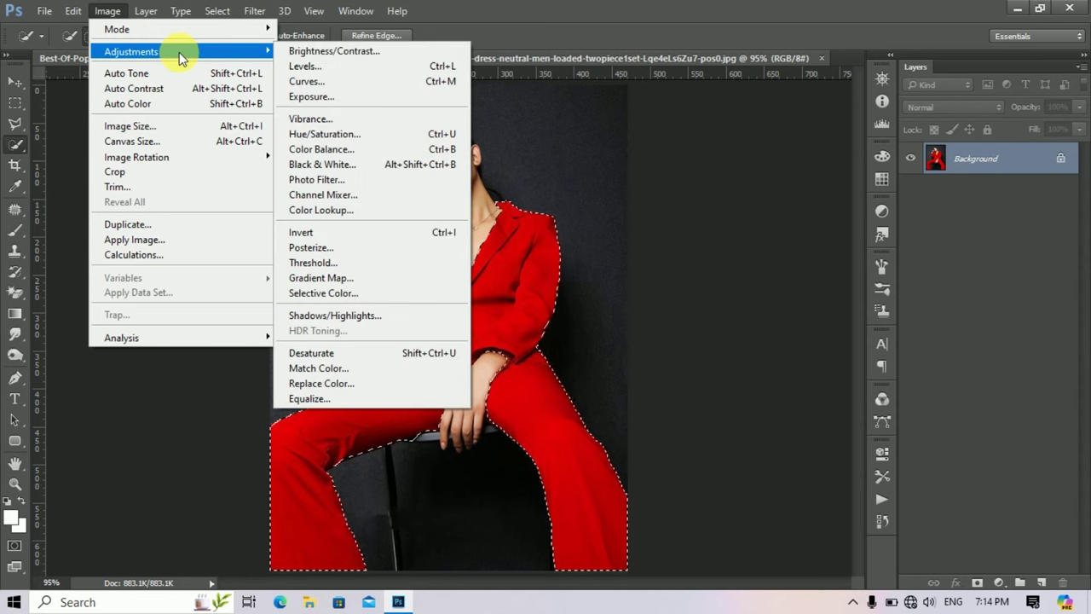
{"action": "left_click", "coordinate": [350, 137]}
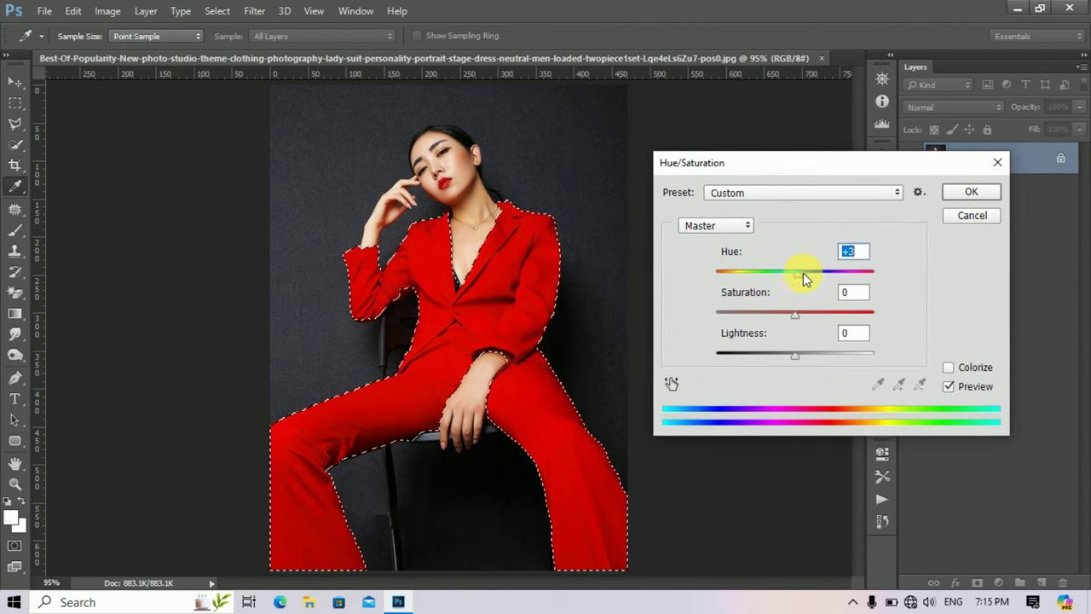
{"action": "left_click_drag", "start_coordinate": [803, 273], "coordinate": [783, 283]}
{"action": "left_click_drag", "start_coordinate": [793, 285], "coordinate": [770, 288]}
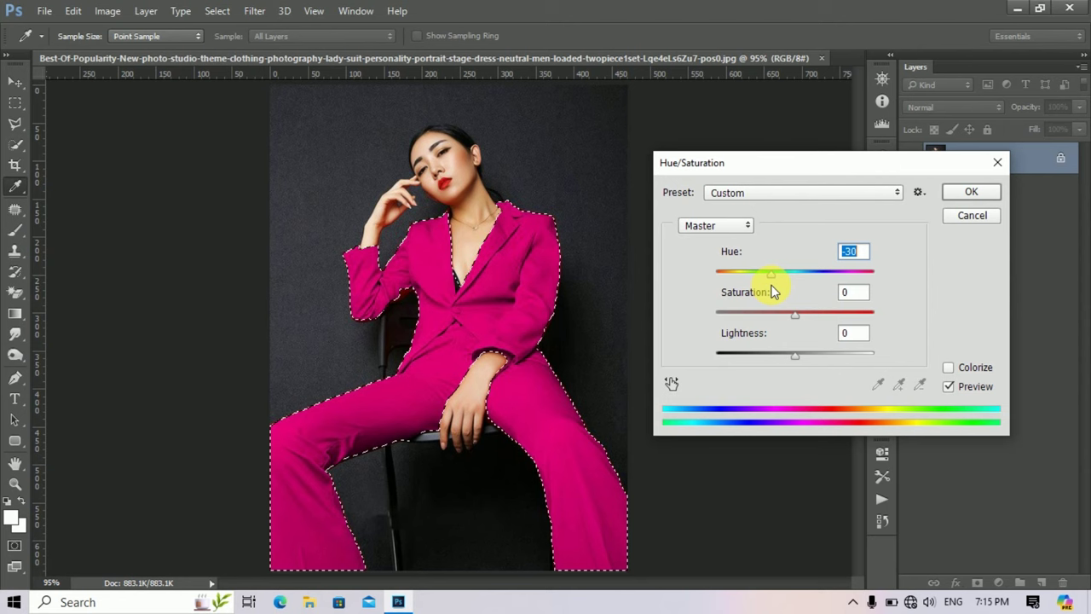
{"action": "left_click", "coordinate": [954, 193]}
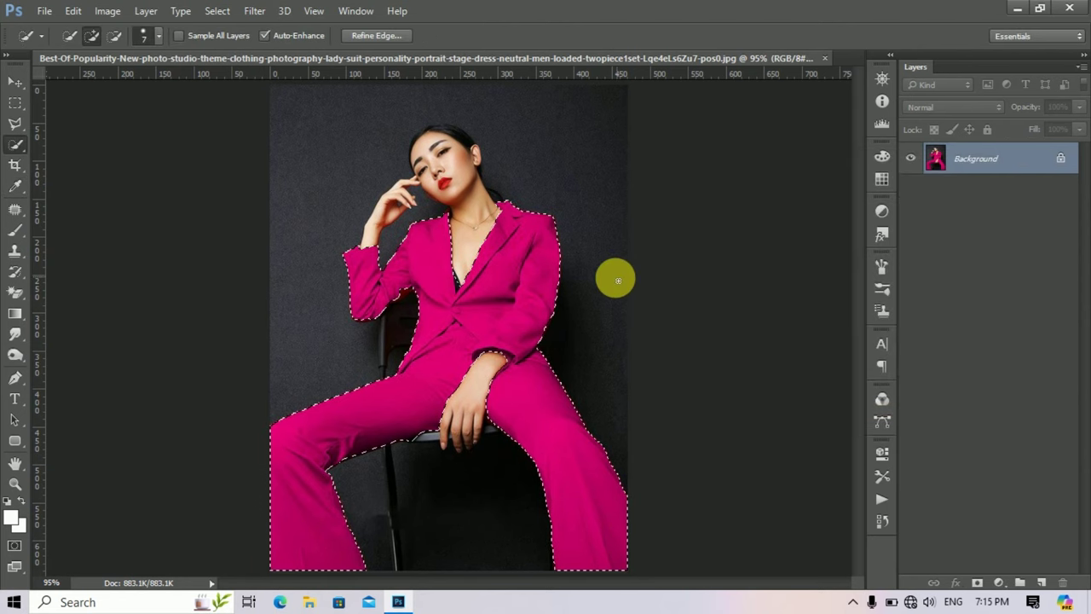
Deselect the recoloured suit and switch to the Move tool
{"action": "right_click", "coordinate": [504, 228]}
{"action": "left_click", "coordinate": [561, 241]}
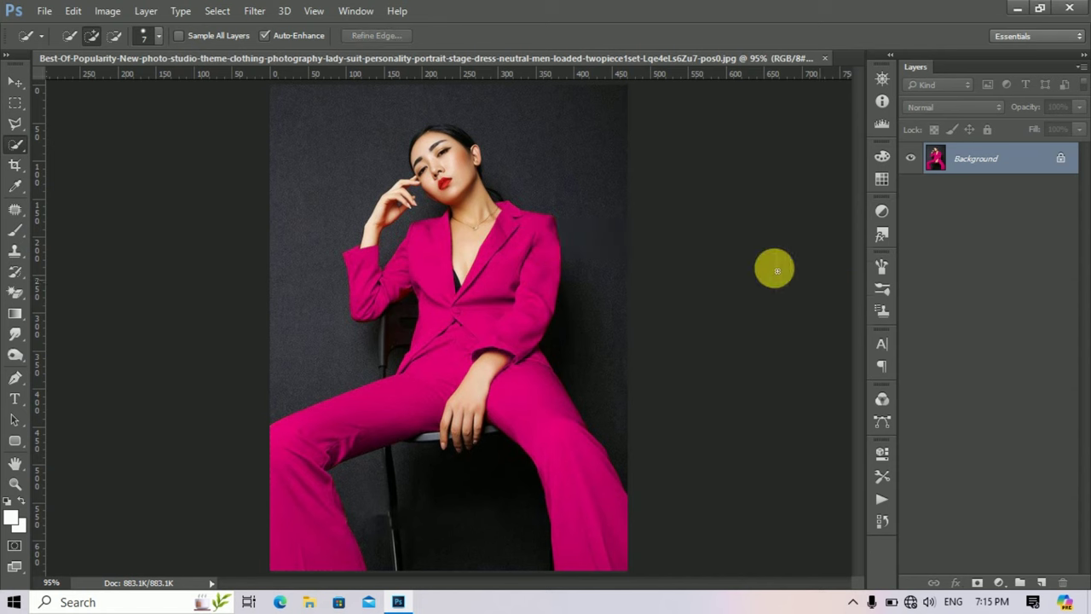
{"action": "left_click", "coordinate": [14, 82]}
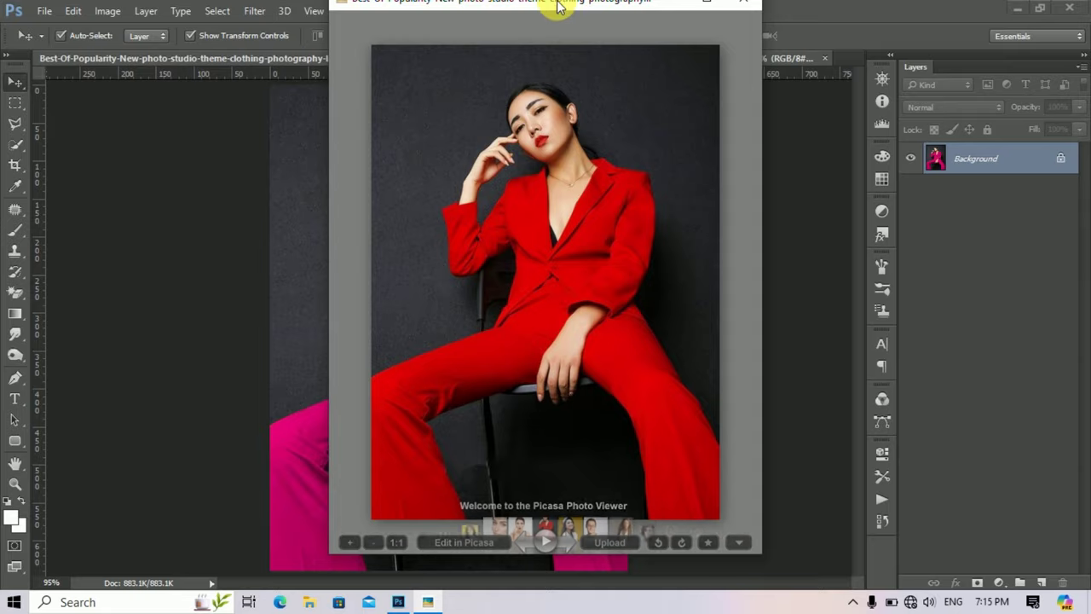
Compare the original red-suit photo in Picasa Photo Viewer with the edited portrait side by side, and inspect the recoloured jacket up close
{"action": "left_click_drag", "start_coordinate": [555, 8], "coordinate": [883, 52]}
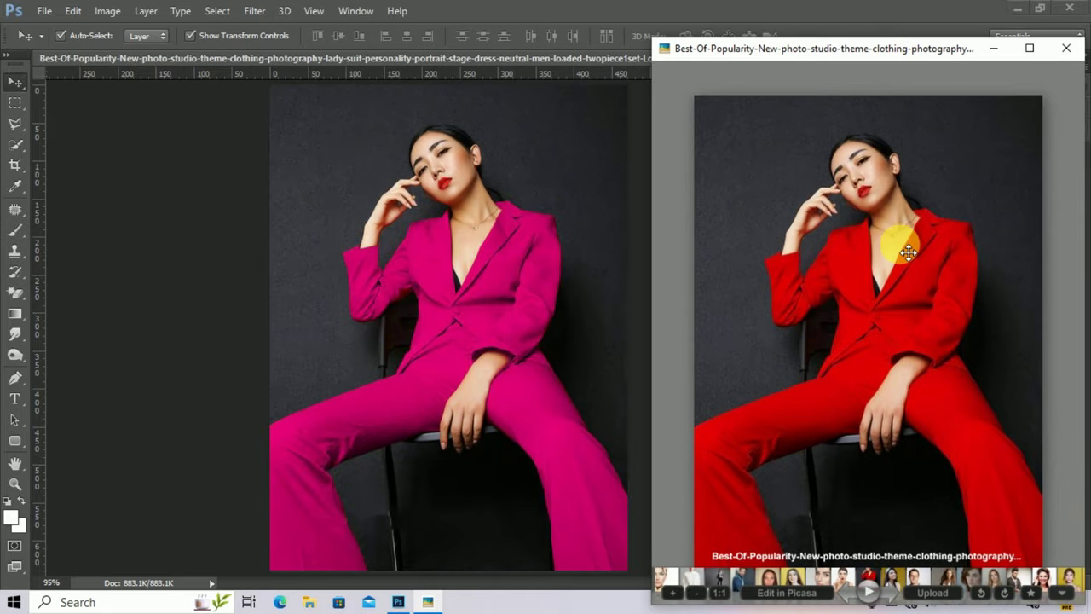
{"action": "left_click", "coordinate": [15, 485]}
{"action": "left_click_drag", "start_coordinate": [465, 297], "coordinate": [518, 329]}
{"action": "left_click_drag", "start_coordinate": [453, 293], "coordinate": [457, 294]}
{"action": "scroll", "coordinate": [452, 281], "scroll_direction": "up", "scroll_amount": 5}
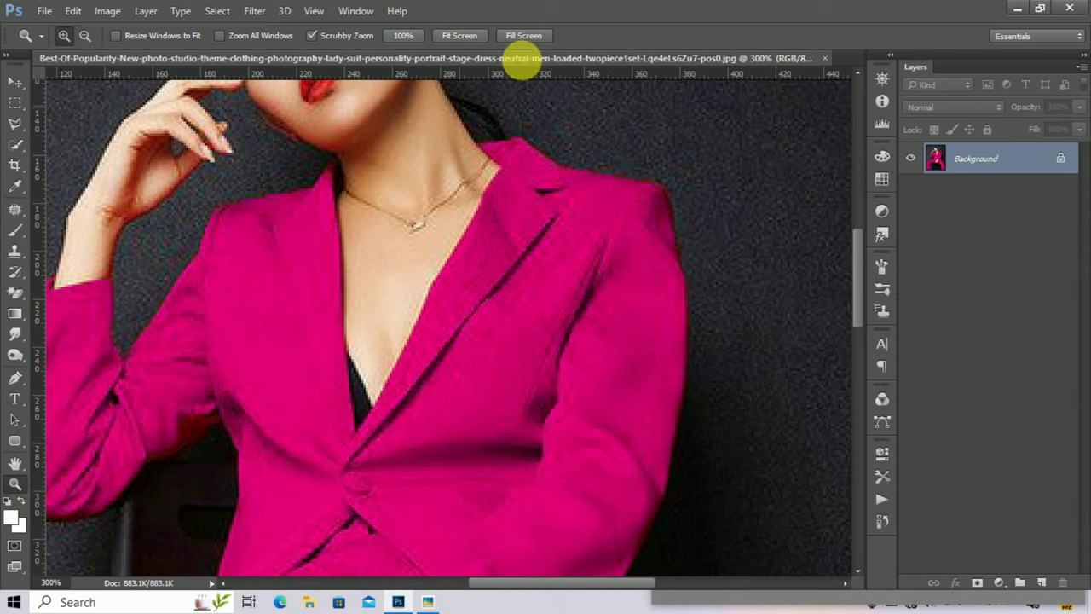
{"action": "left_click", "coordinate": [467, 36]}
{"action": "left_click", "coordinate": [16, 81]}
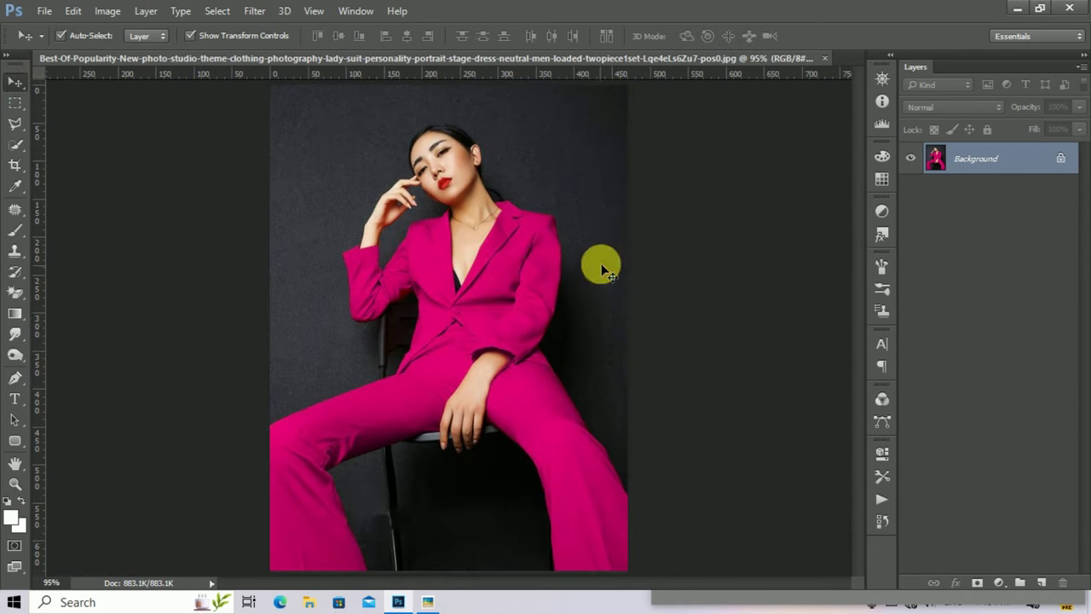
Select the woman's red lips with the Quick Selection tool
{"action": "left_click", "coordinate": [15, 484]}
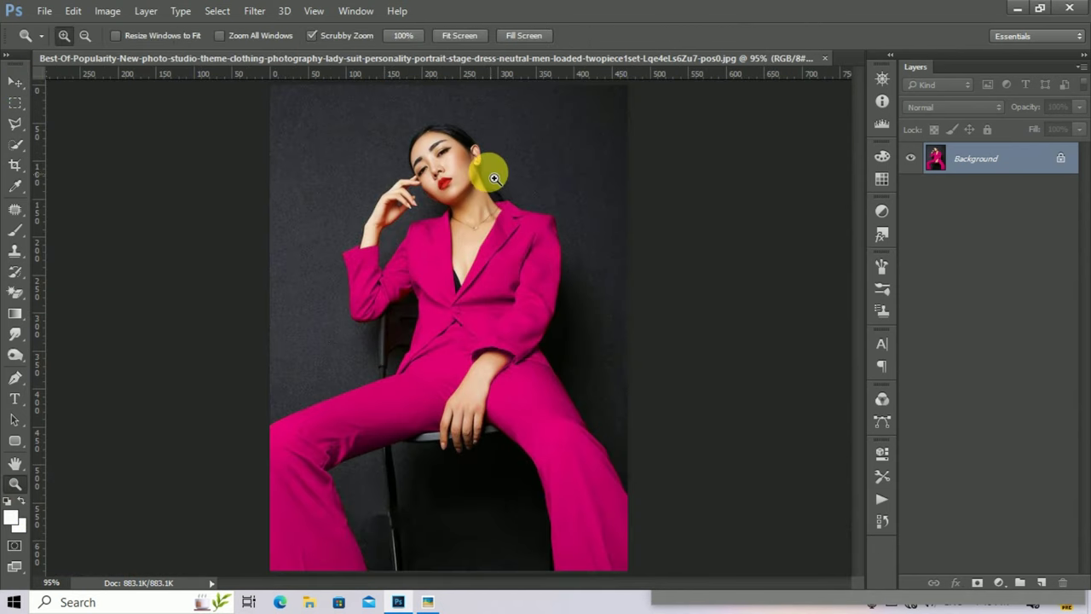
{"action": "left_click_drag", "start_coordinate": [449, 183], "coordinate": [452, 180]}
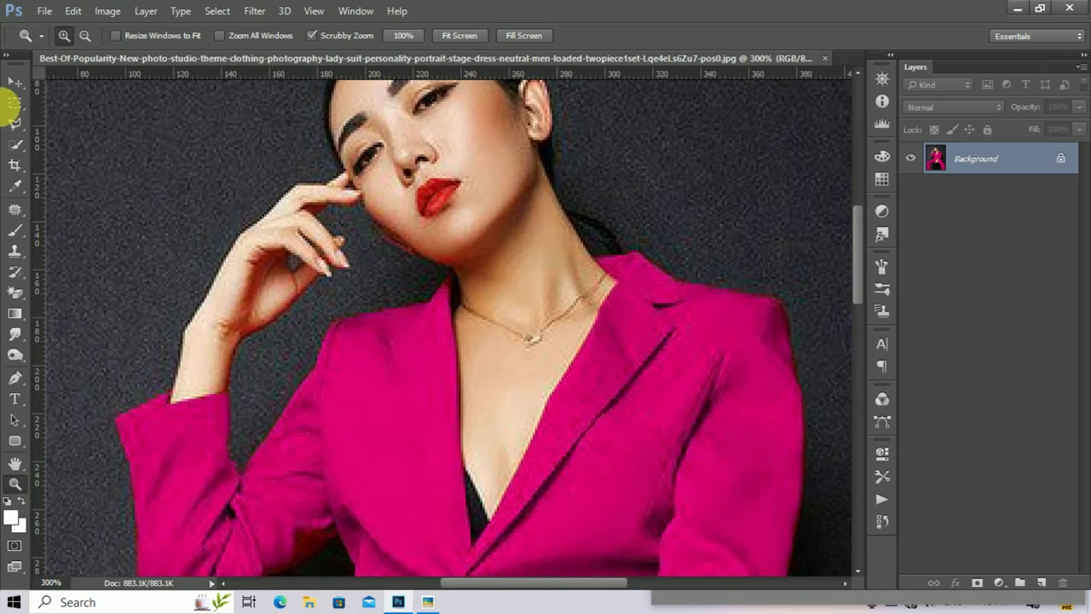
{"action": "left_click", "coordinate": [12, 85]}
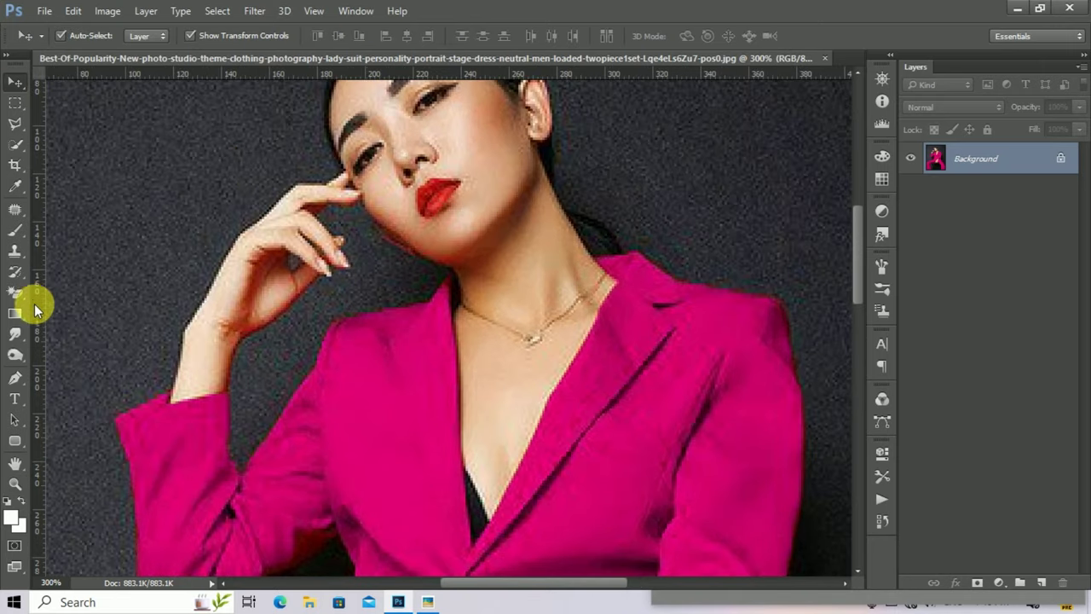
{"action": "left_click", "coordinate": [16, 149]}
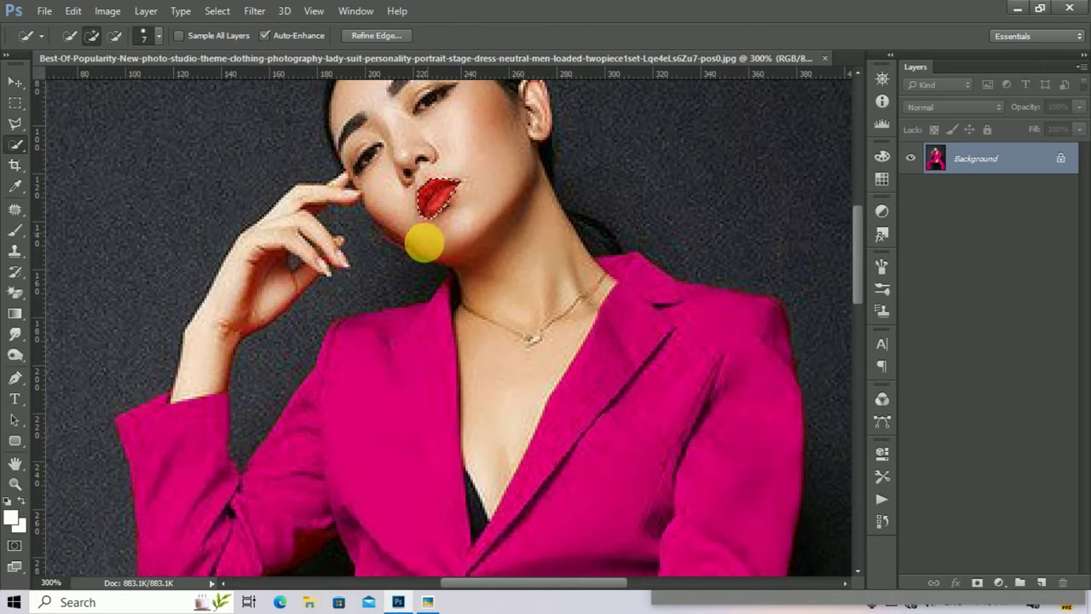
Recolour the selected lips to magenta by shifting the Hue in a Hue/Saturation adjustment
{"action": "left_click", "coordinate": [107, 15]}
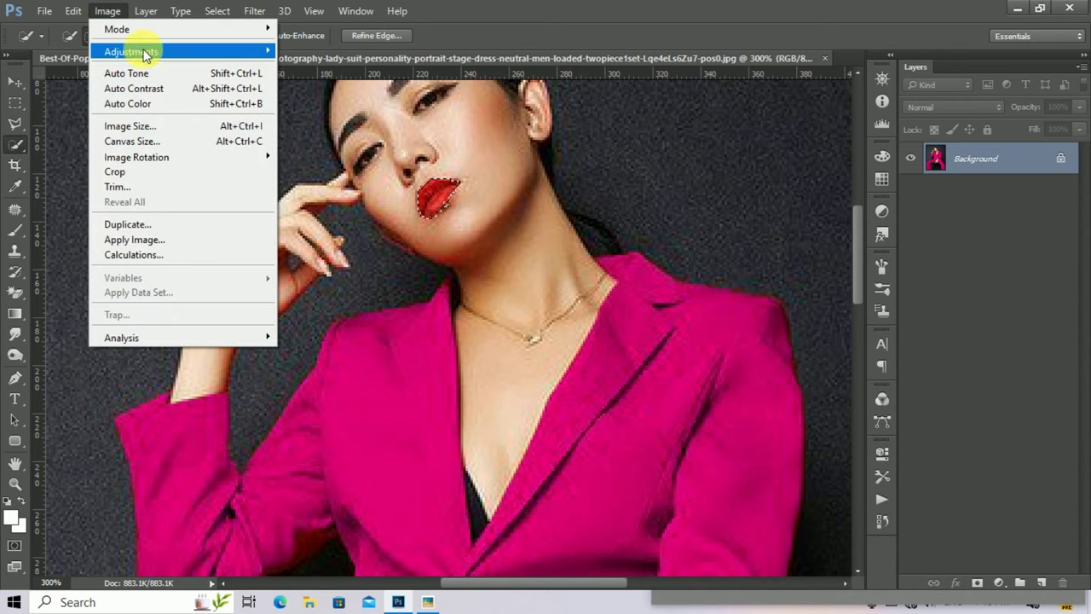
{"action": "mouse_move", "coordinate": [141, 49]}
{"action": "left_click", "coordinate": [338, 134]}
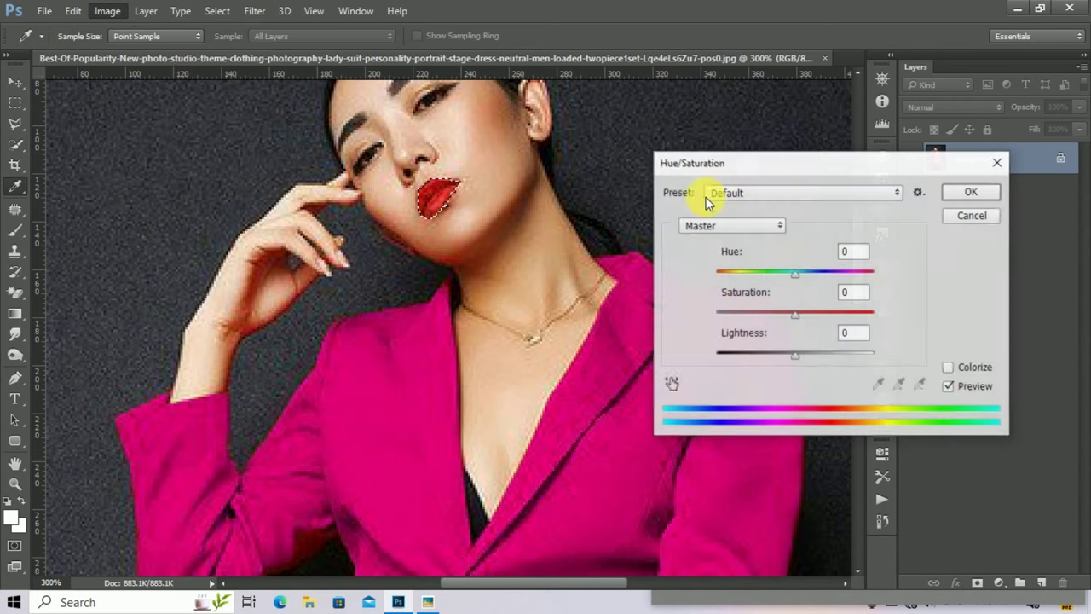
{"action": "mouse_move", "coordinate": [794, 281]}
{"action": "left_mouse_down"}
{"action": "mouse_move", "coordinate": [774, 285]}
{"action": "mouse_move", "coordinate": [825, 284]}
{"action": "mouse_move", "coordinate": [790, 293]}
{"action": "left_mouse_up"}
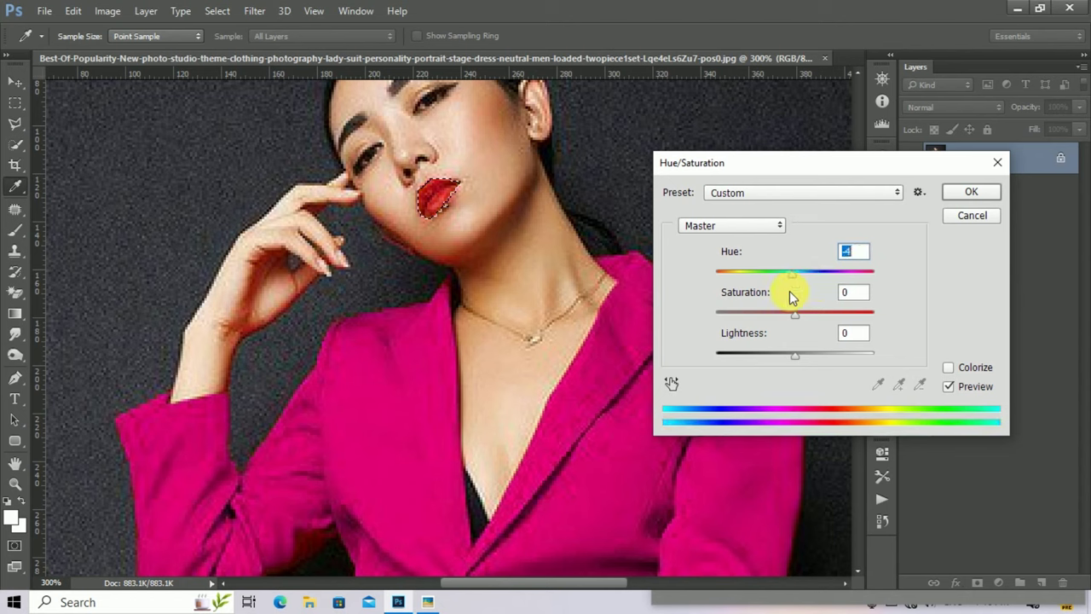
{"action": "left_click", "coordinate": [969, 193]}
Deselect the lips and fit the whole portrait on screen with the Move tool active
{"action": "key", "text": "w"}
{"action": "right_click", "coordinate": [482, 179]}
{"action": "left_click", "coordinate": [513, 187]}
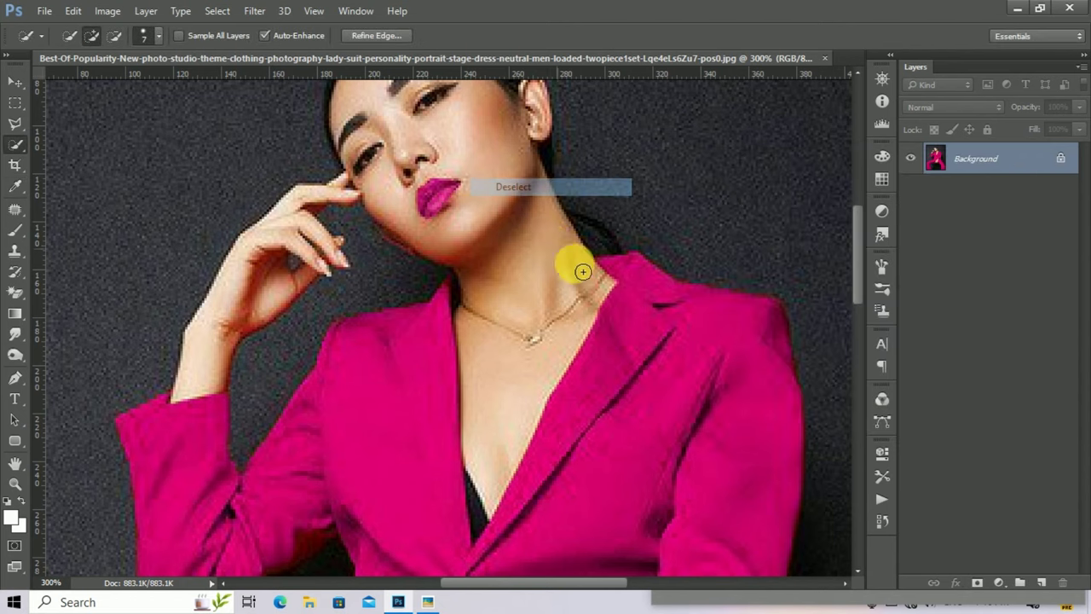
{"action": "left_click", "coordinate": [14, 483]}
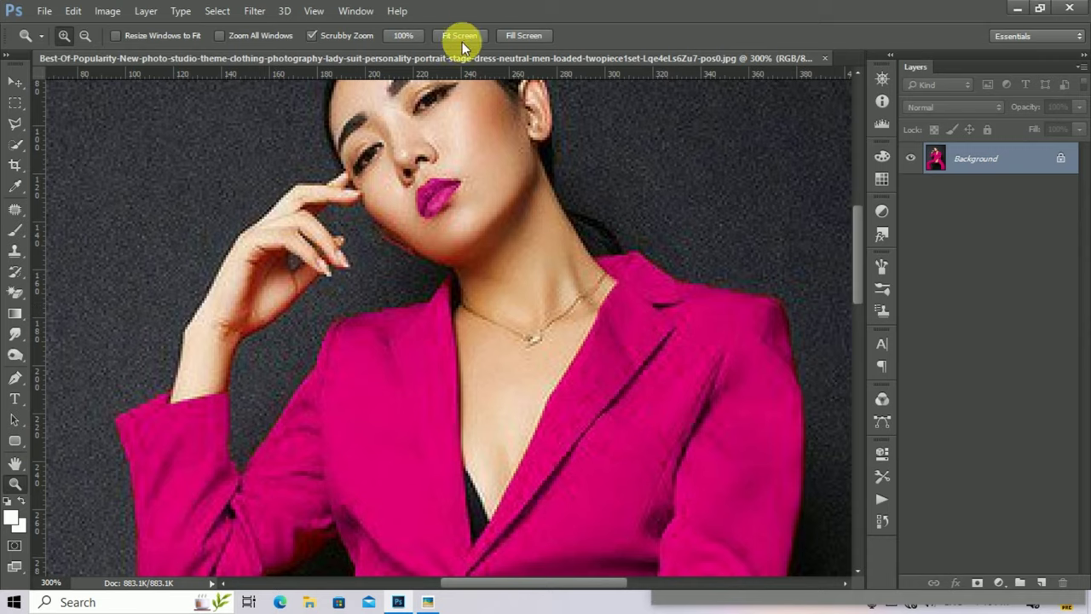
{"action": "left_click", "coordinate": [463, 35]}
{"action": "left_click", "coordinate": [15, 81]}
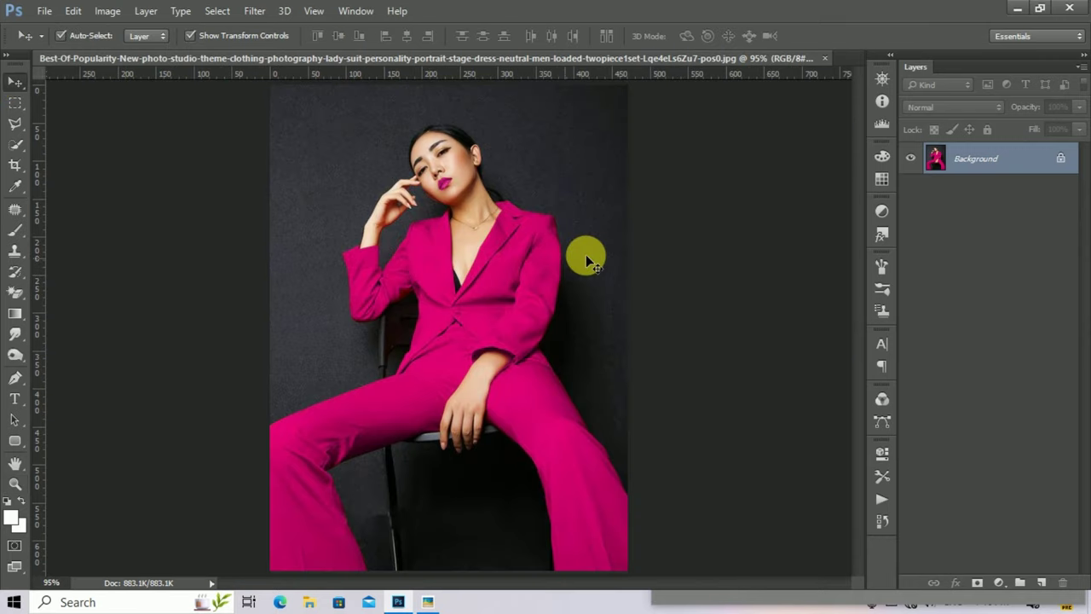